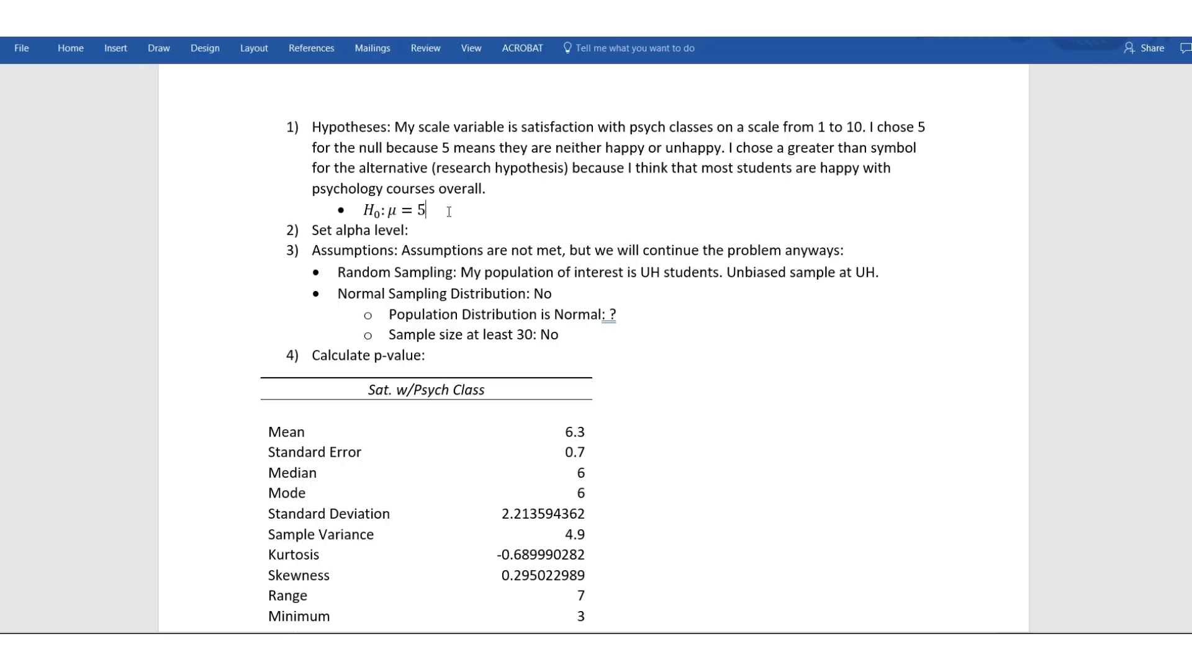
Add an empty bullet below the null hypothesis
key(Return)
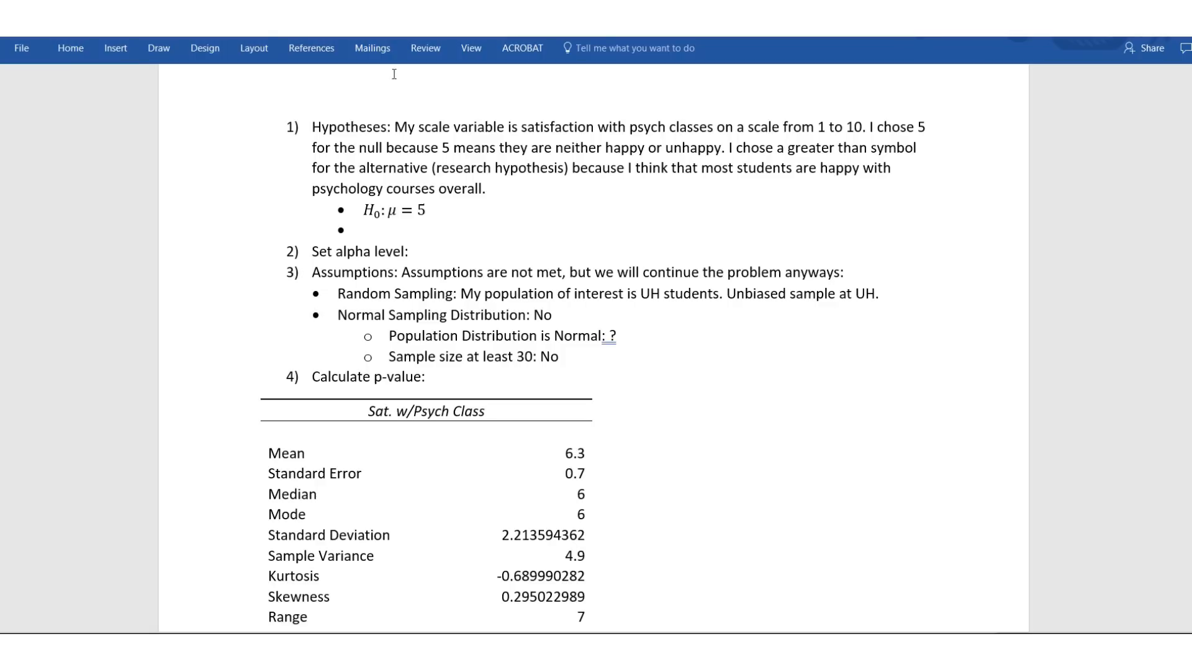
click(54, 55)
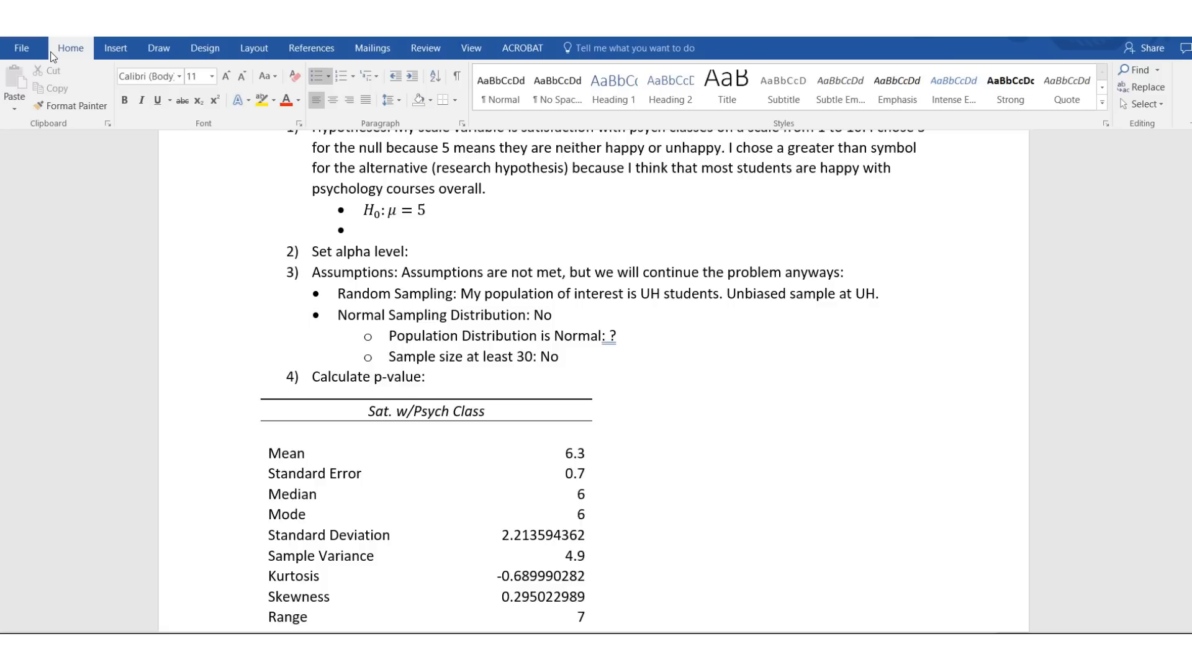
click(112, 49)
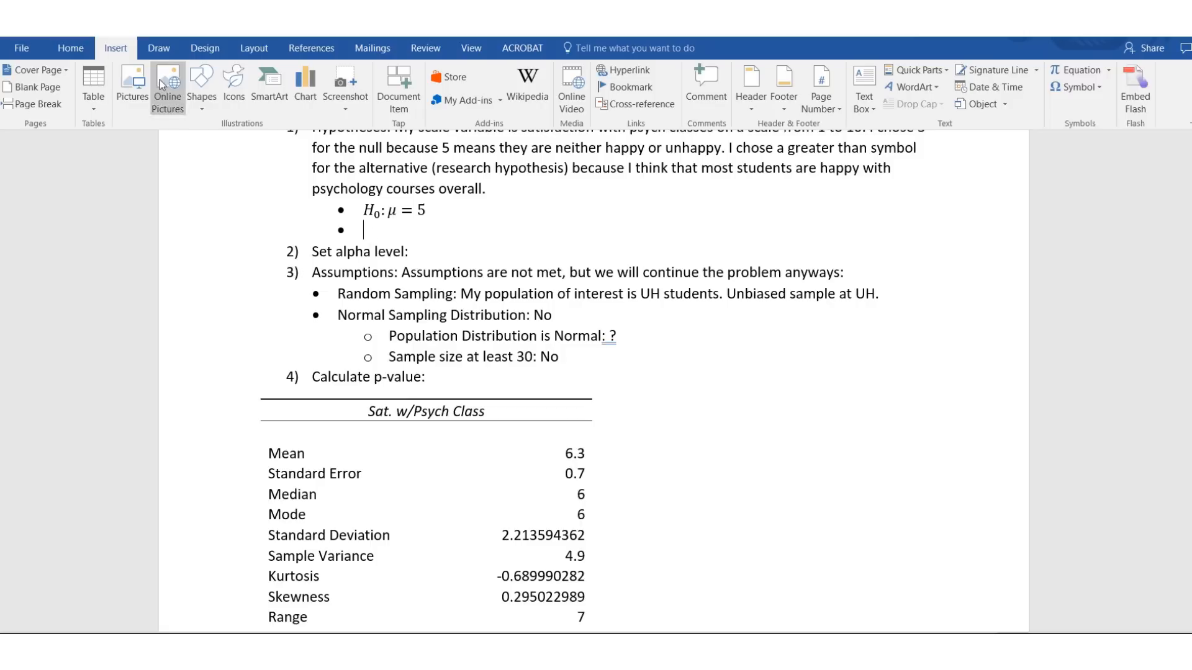
click(1087, 69)
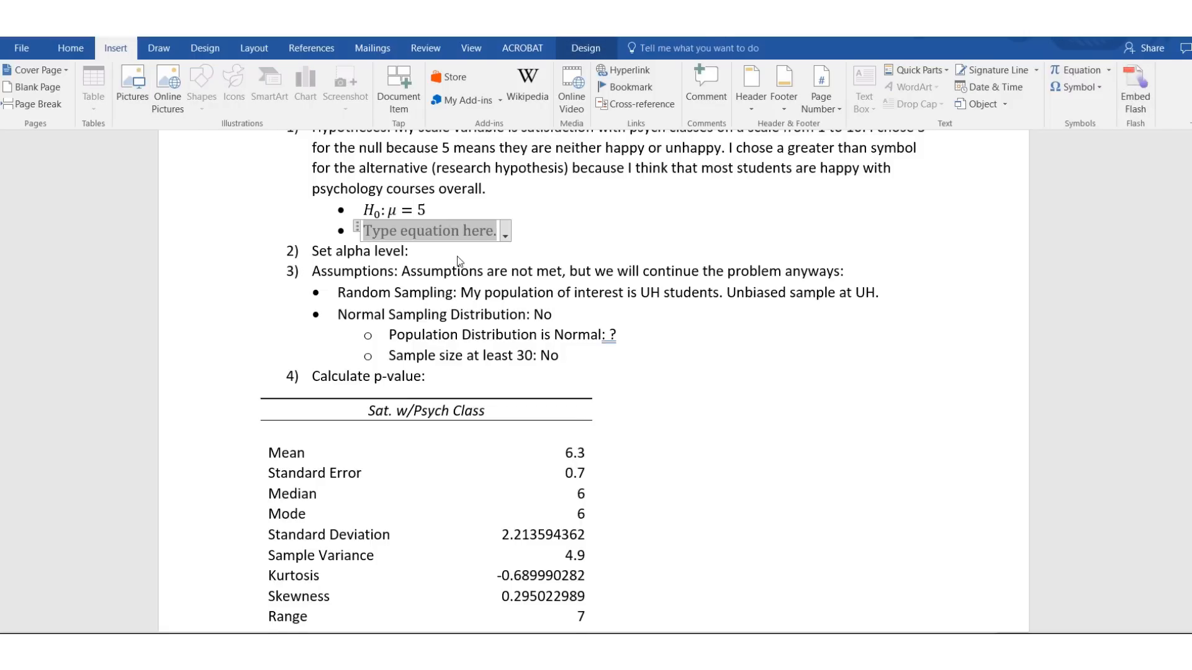
click(535, 238)
key(BackSpace)
key(BackSpace)
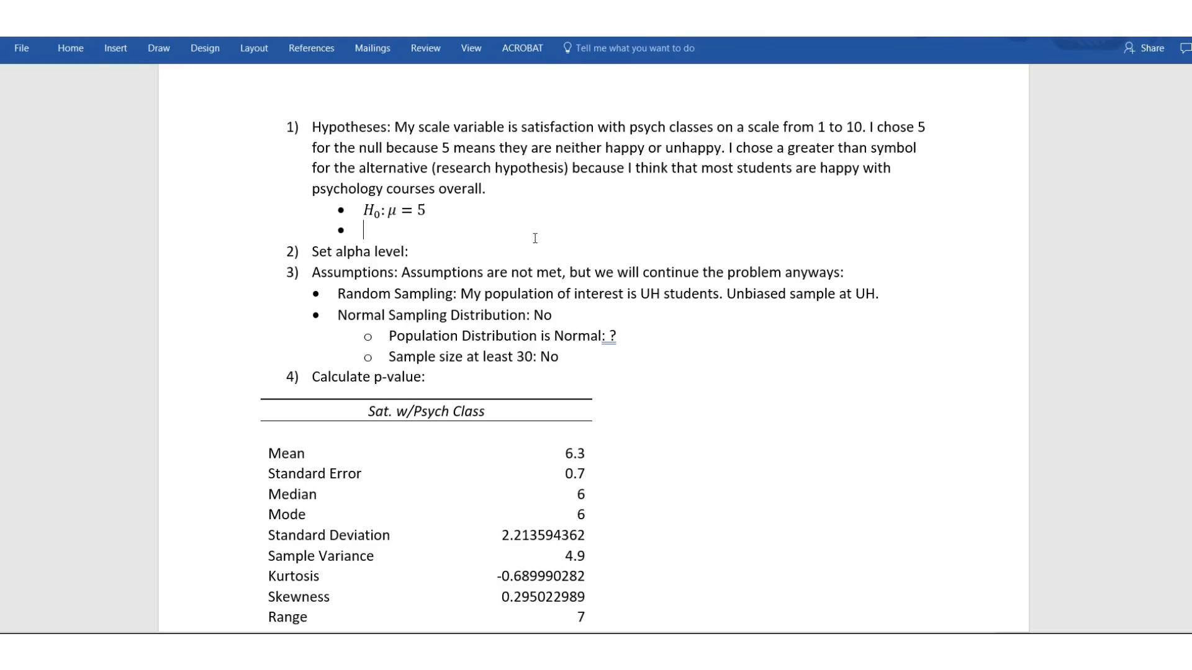
Insert an equation in the empty bullet and enter H with subscript 1
key(alt+equal)
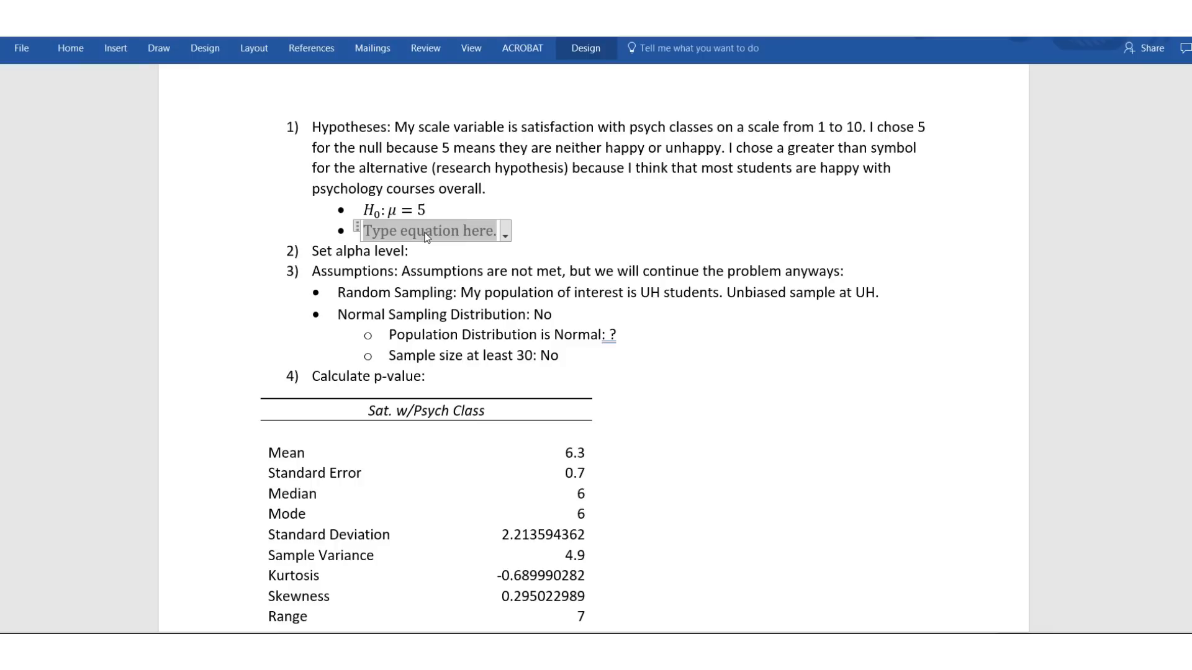
text(H)
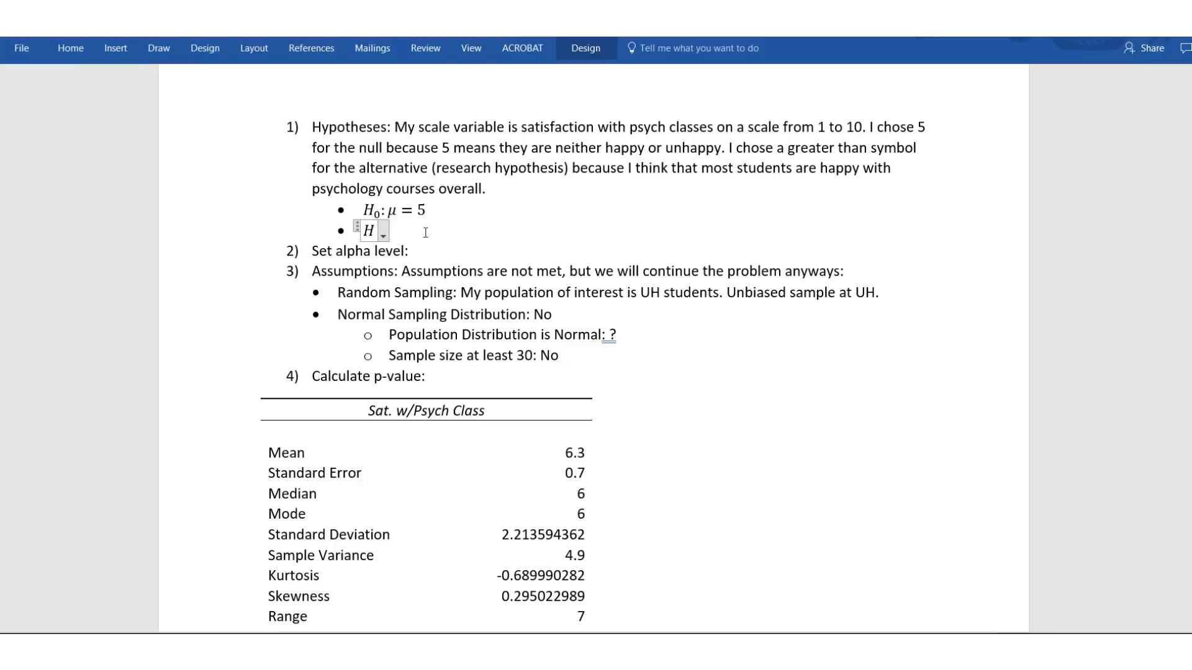
text(_1)
click(128, 51)
click(586, 49)
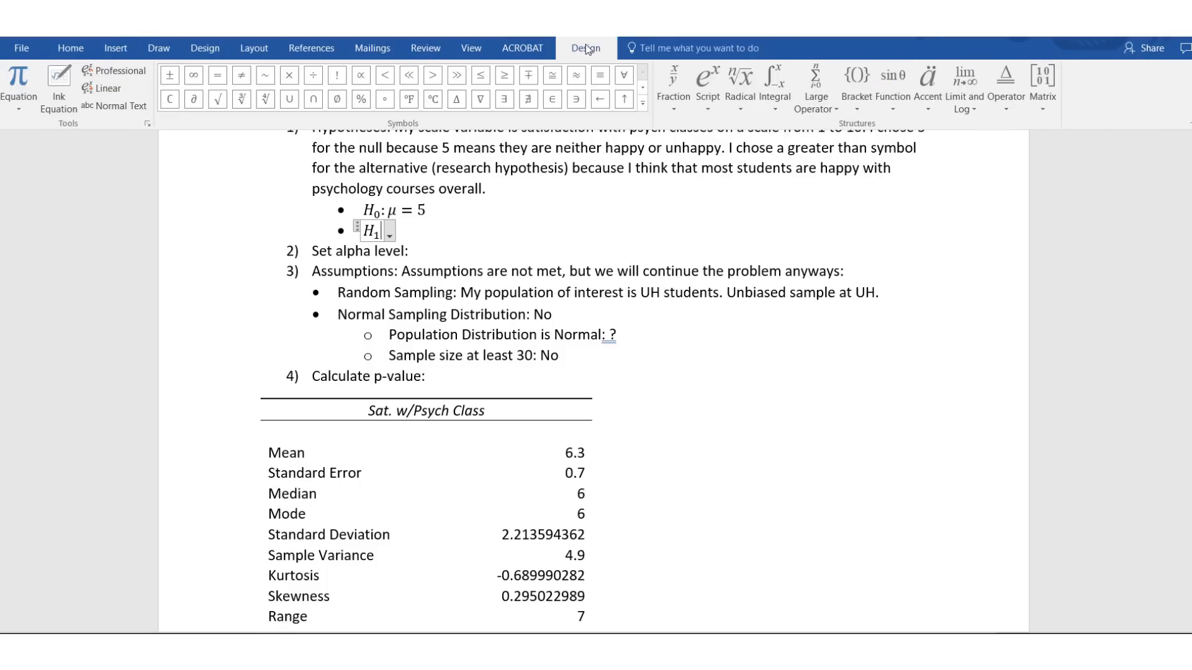
click(708, 100)
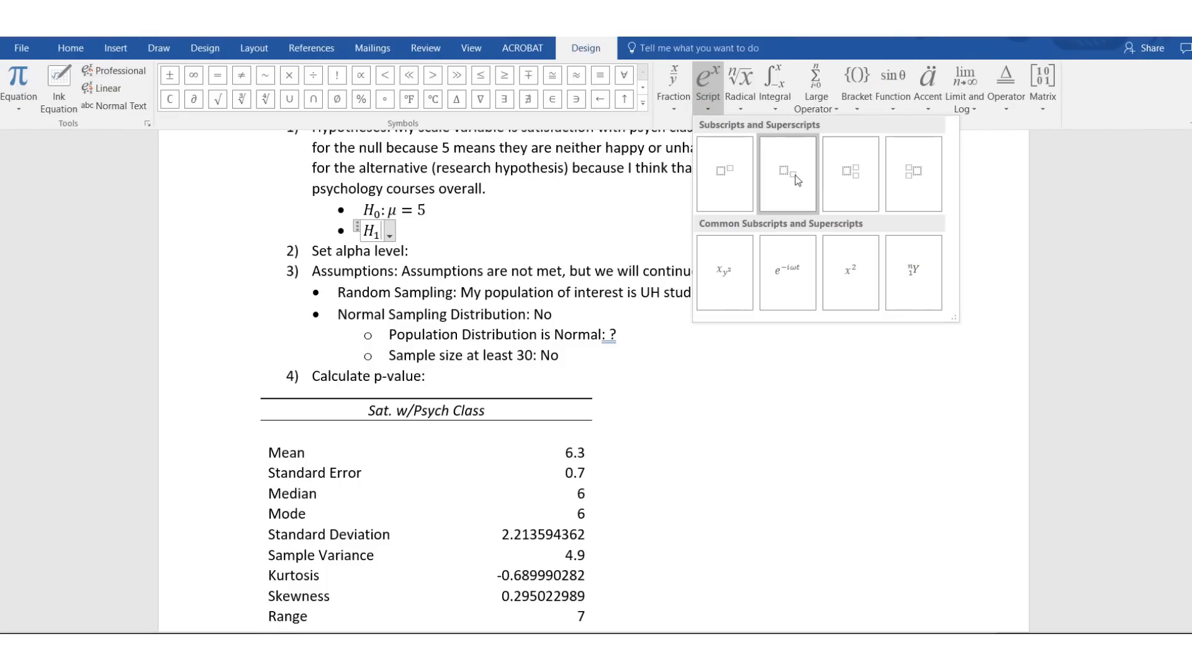
click(382, 237)
Add a colon and the Greek letter μ after H₁ in the equation
click(382, 236)
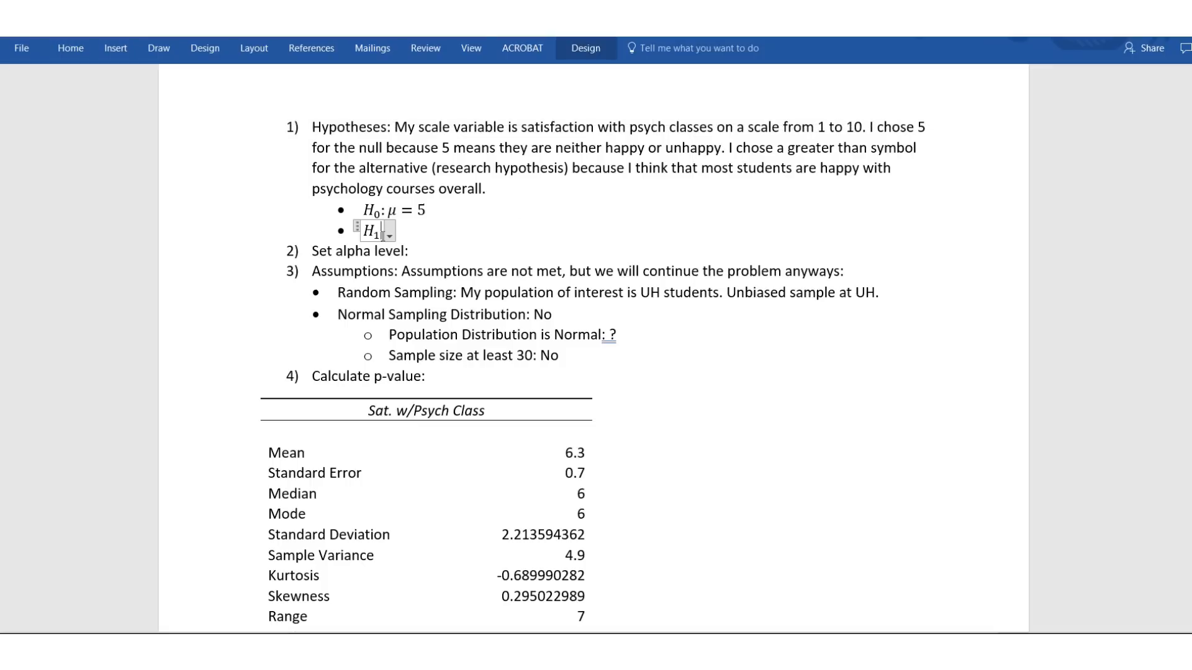
text(:)
click(382, 246)
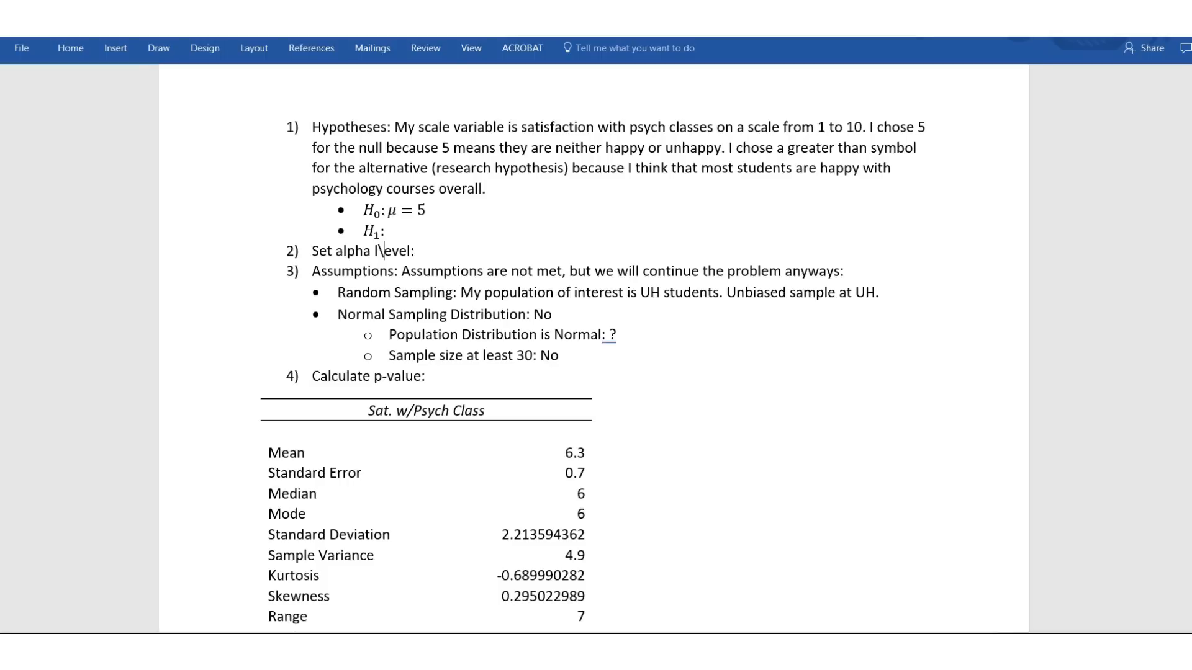
click(381, 234)
key(Right)
text(\mu)
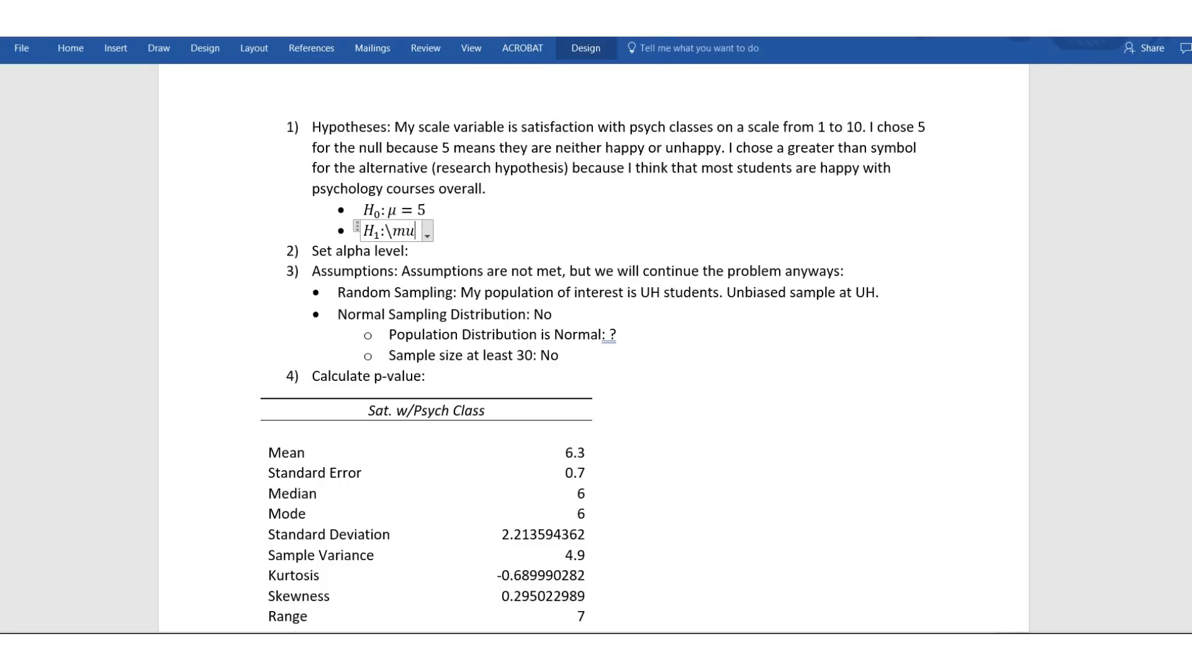
key(space)
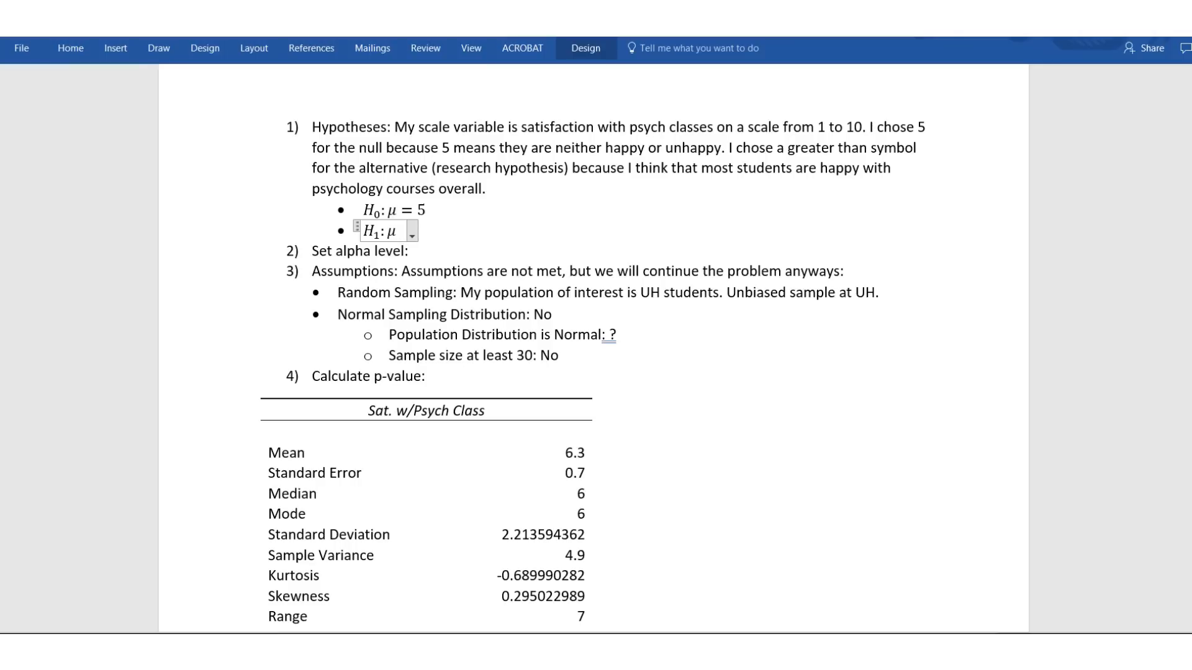
click(111, 48)
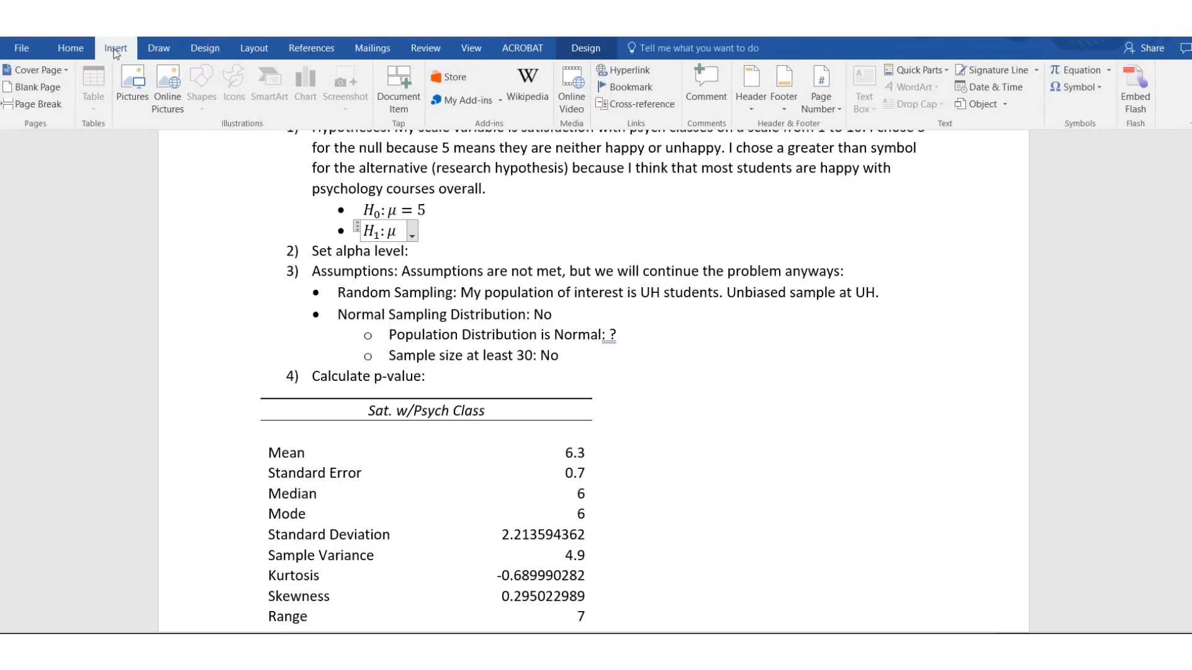
click(1074, 87)
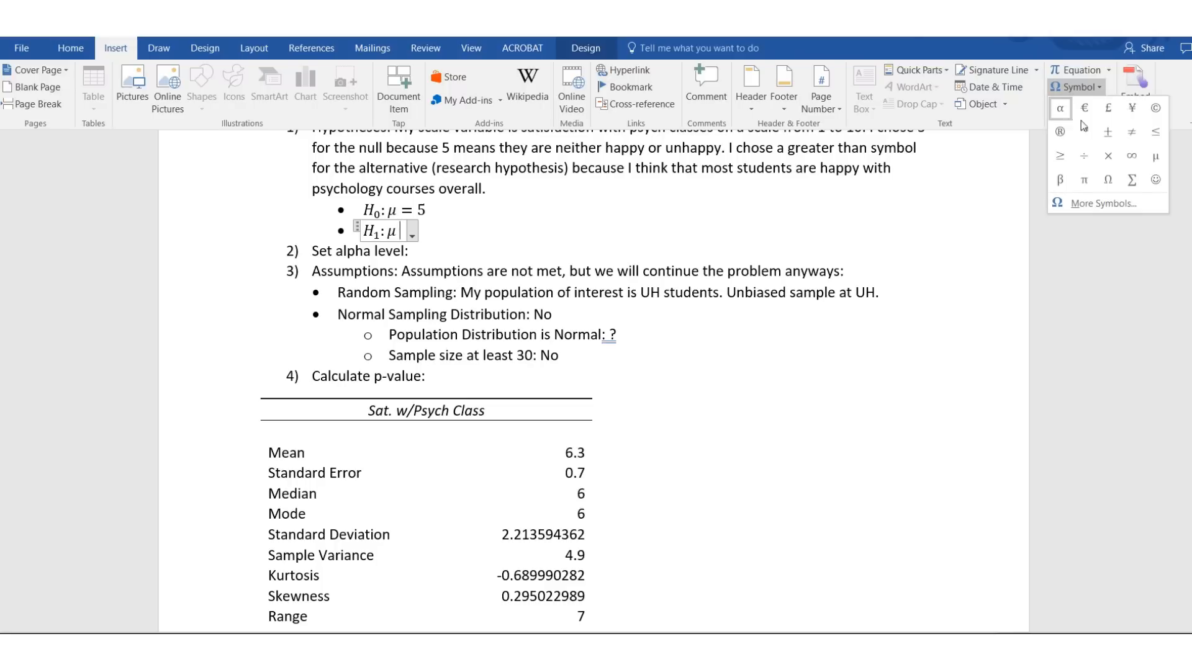
click(434, 247)
click(401, 232)
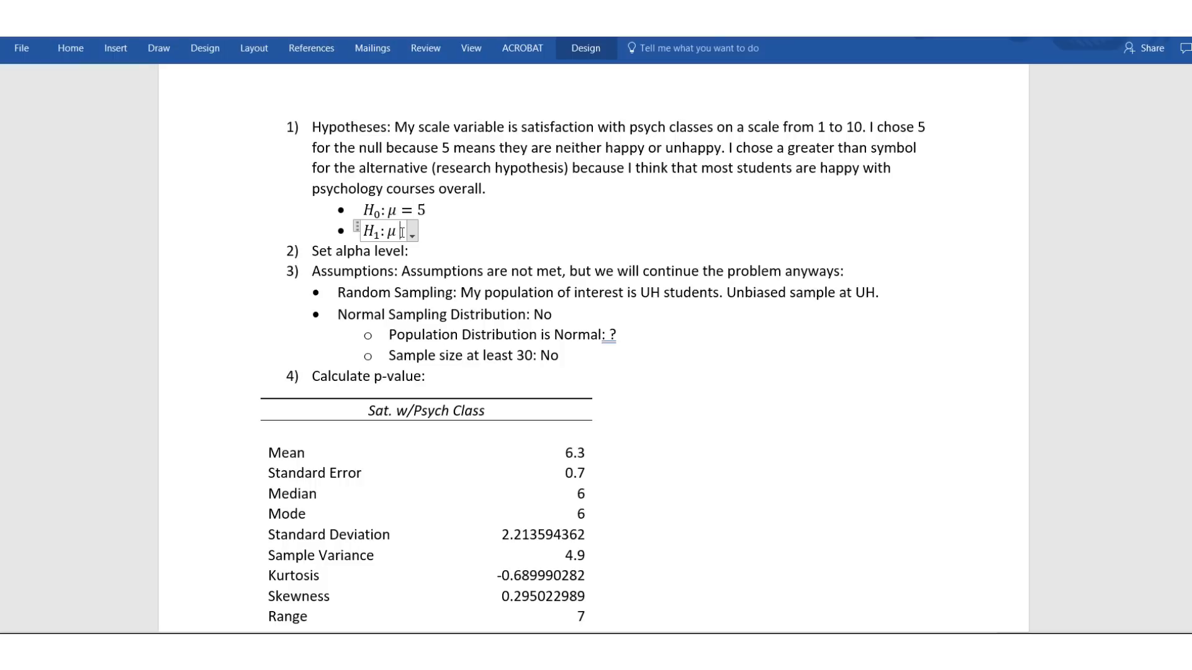
Complete the alternative hypothesis equation with a greater-than sign and 5, giving H₁: μ > 5
click(427, 209)
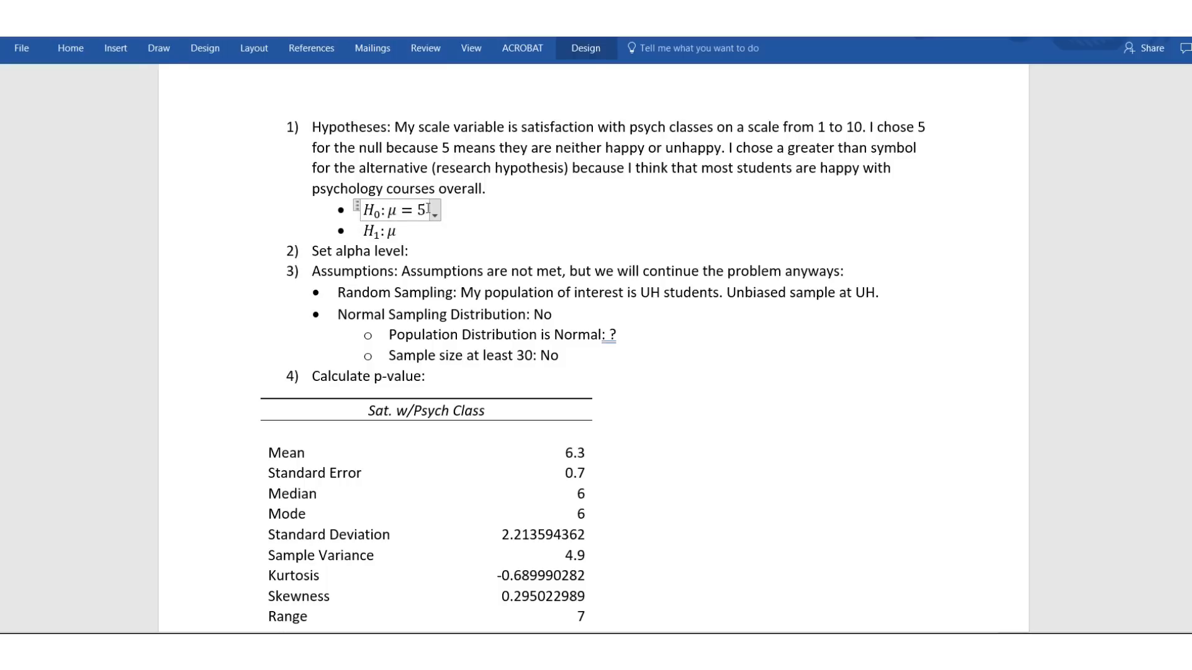
click(396, 234)
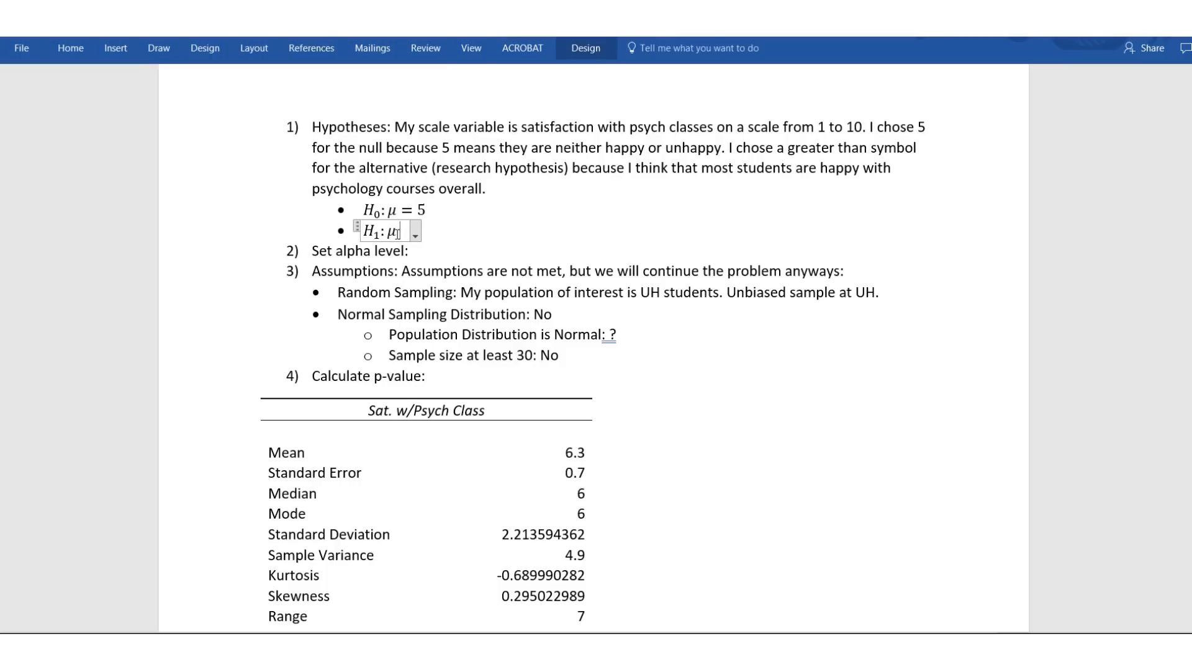
text(>)
text( \ne)
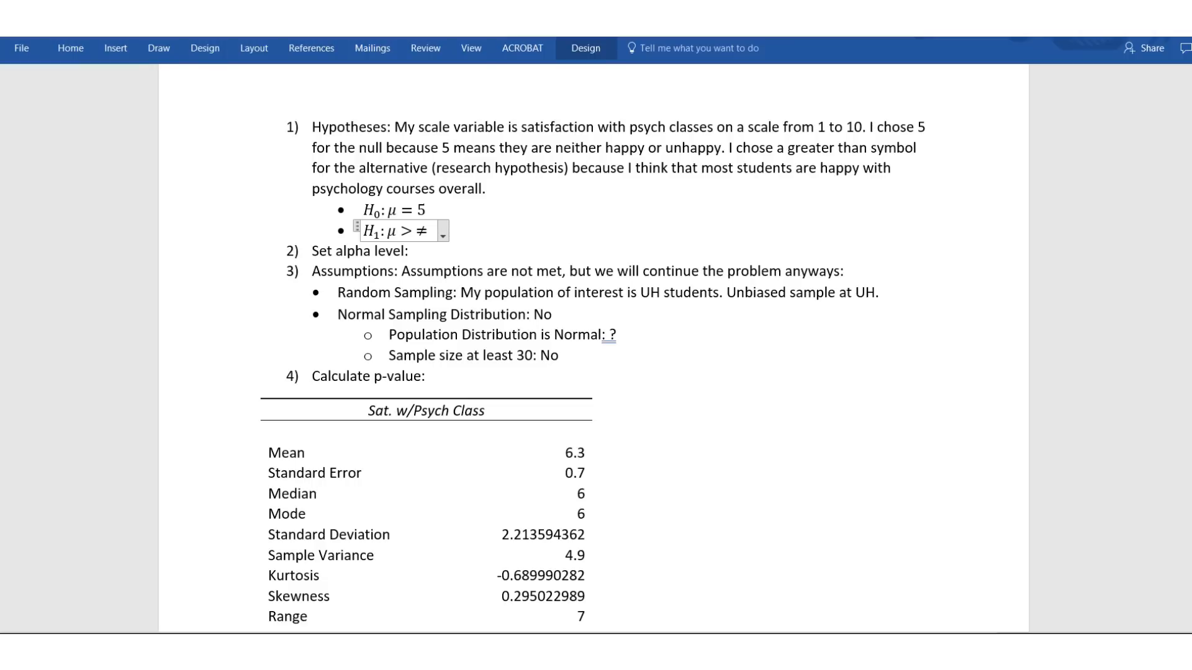
key(BackSpace)
click(115, 48)
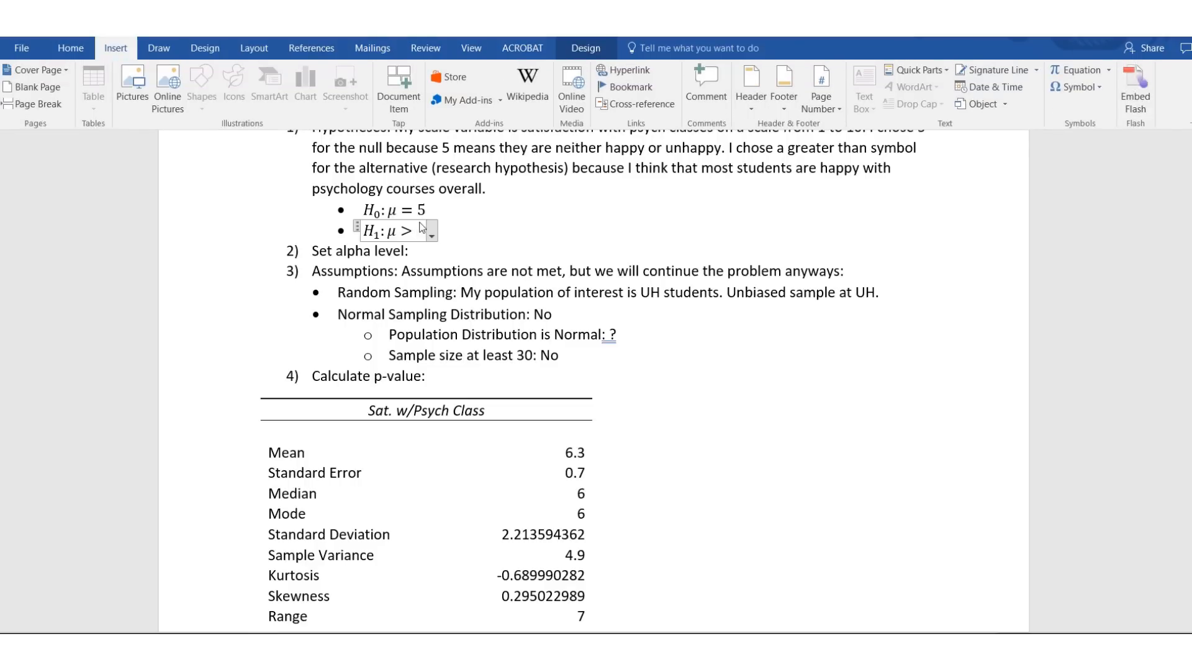
click(420, 233)
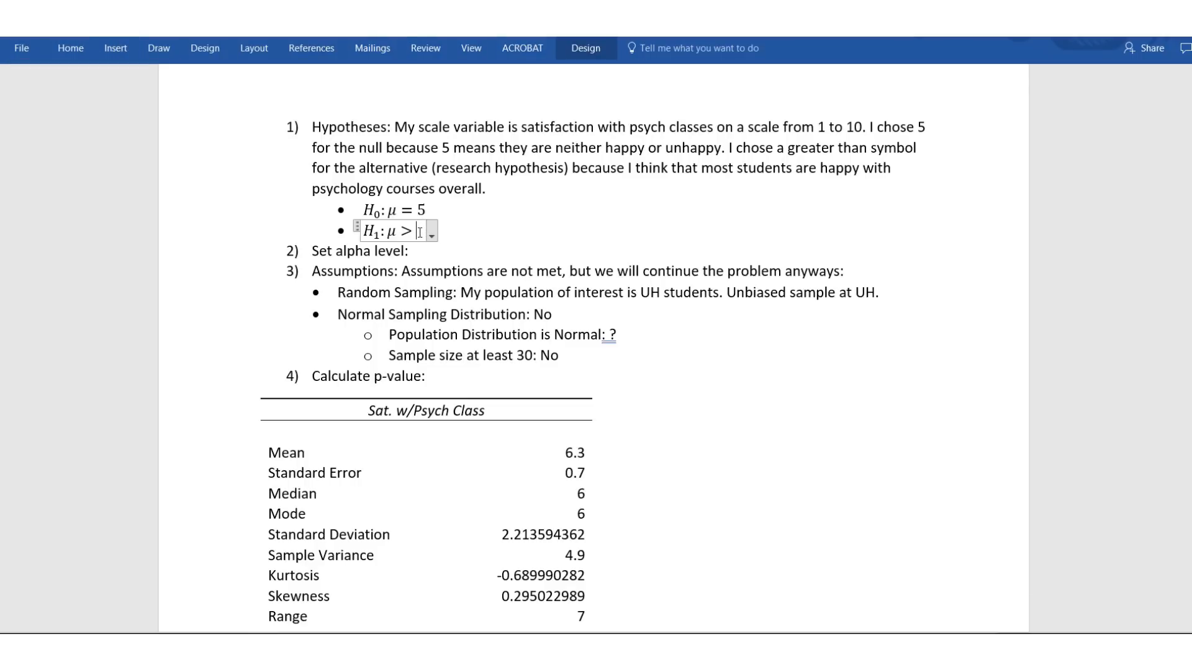
text(5)
drag(387, 233, 399, 236)
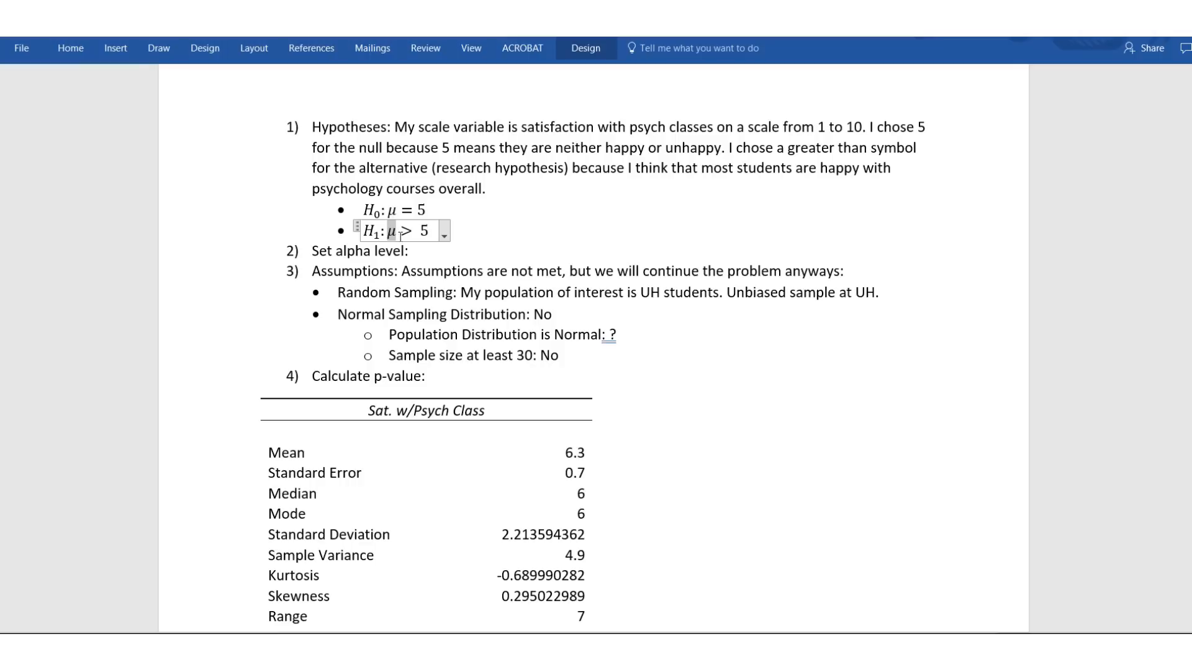
click(433, 236)
drag(459, 232, 349, 215)
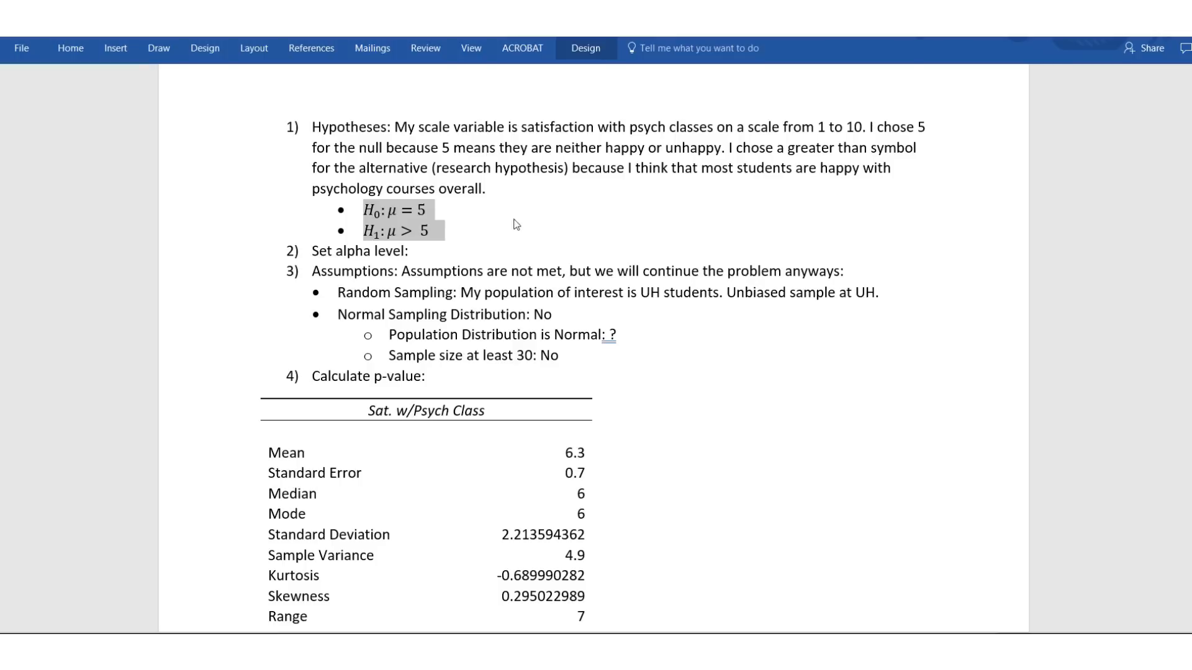
Insert the equation α = .05 after "Set alpha level:"
click(453, 241)
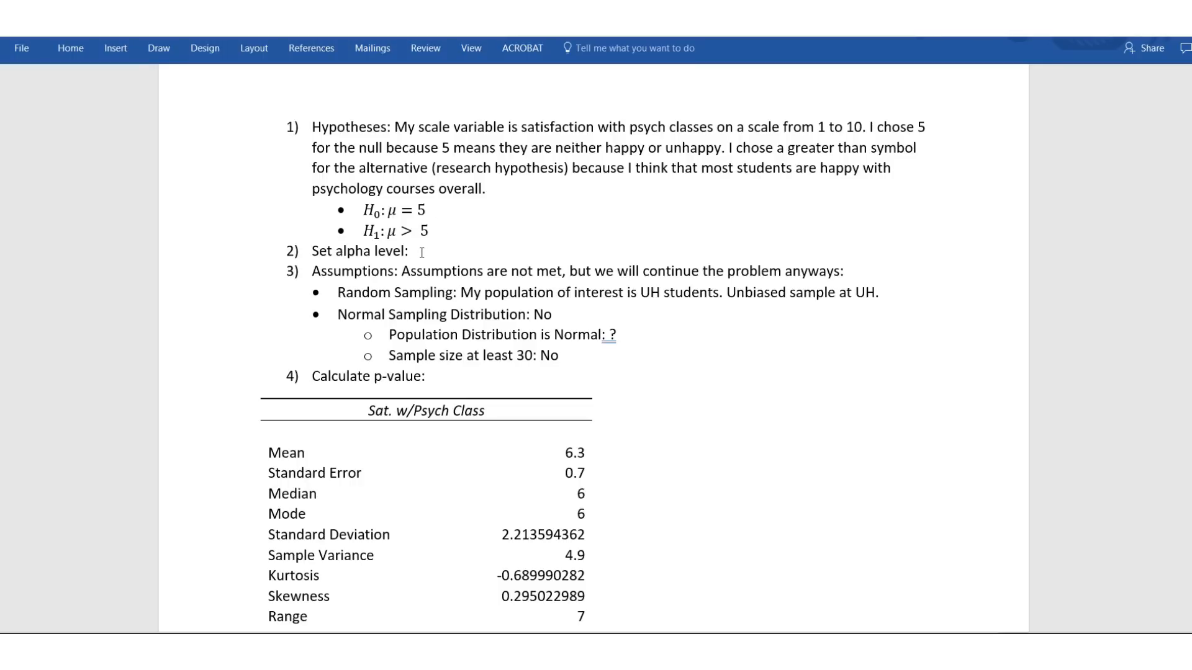
key(alt+equal)
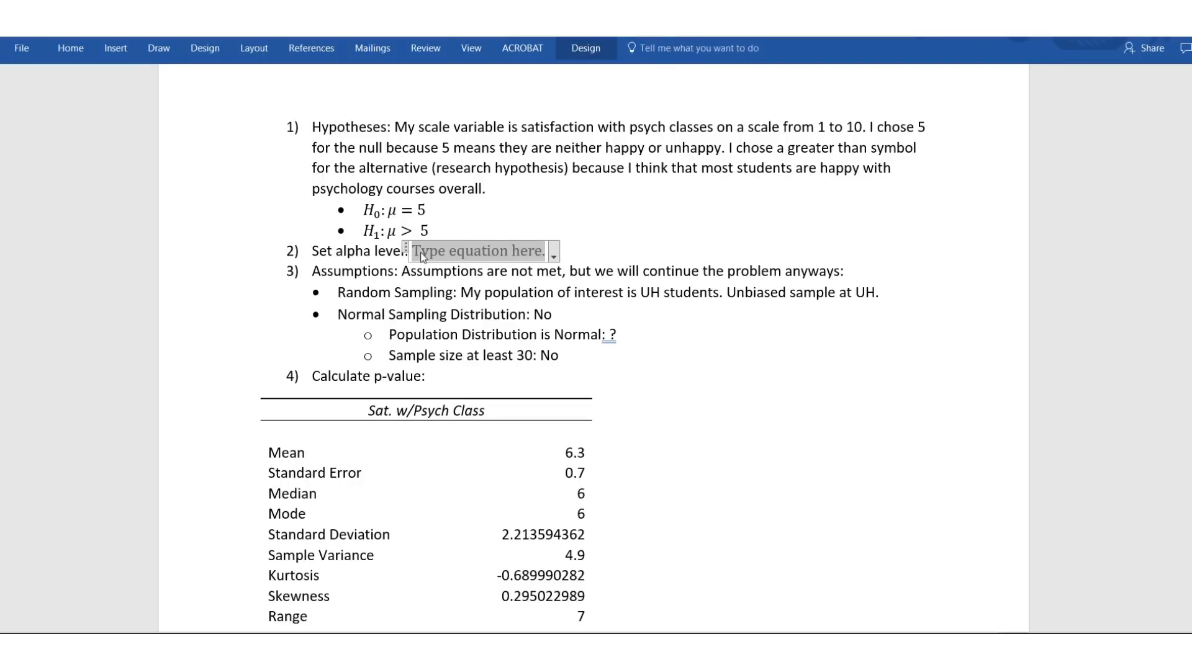
text(\)
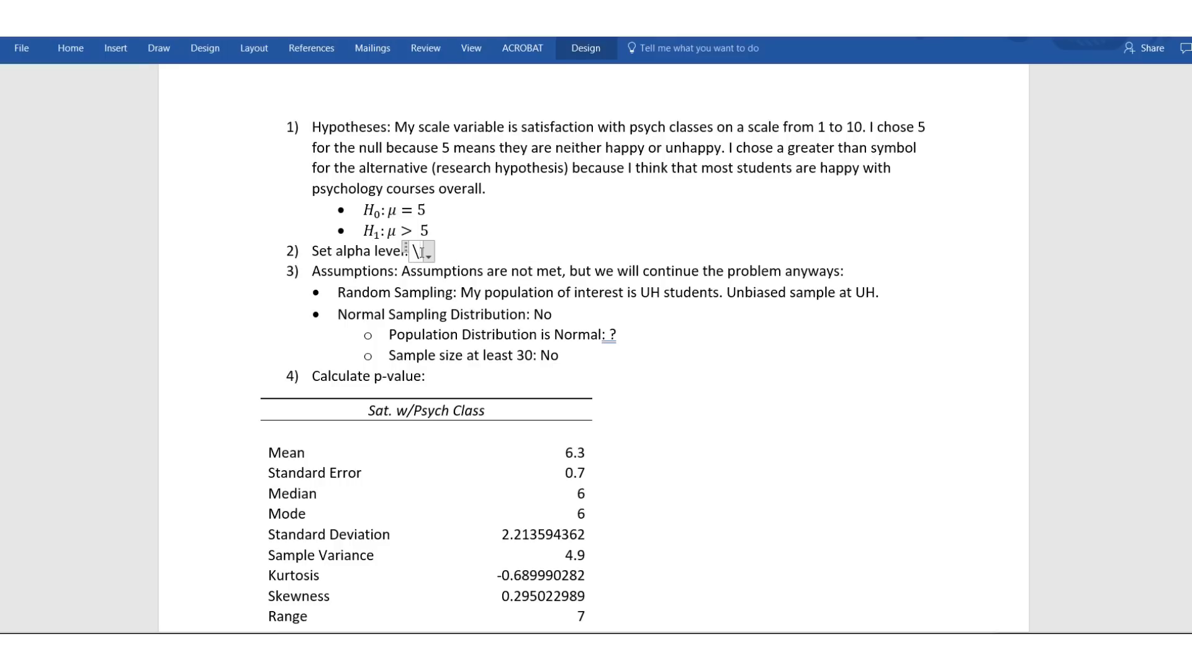
text(alpha =.05)
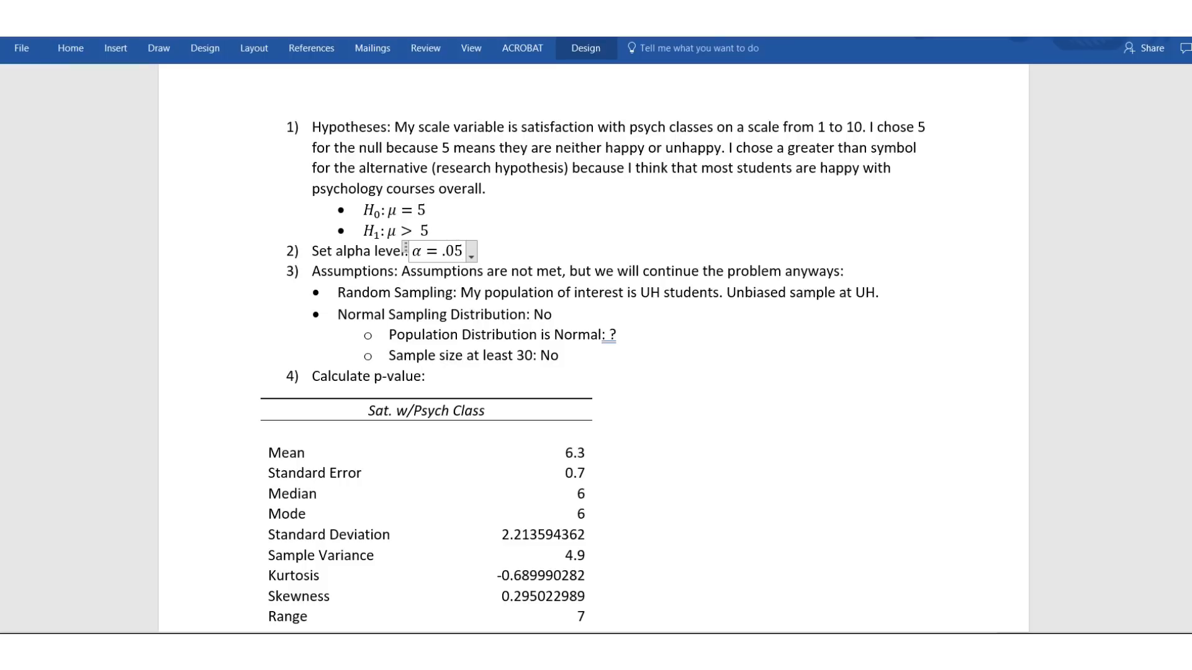
click(490, 254)
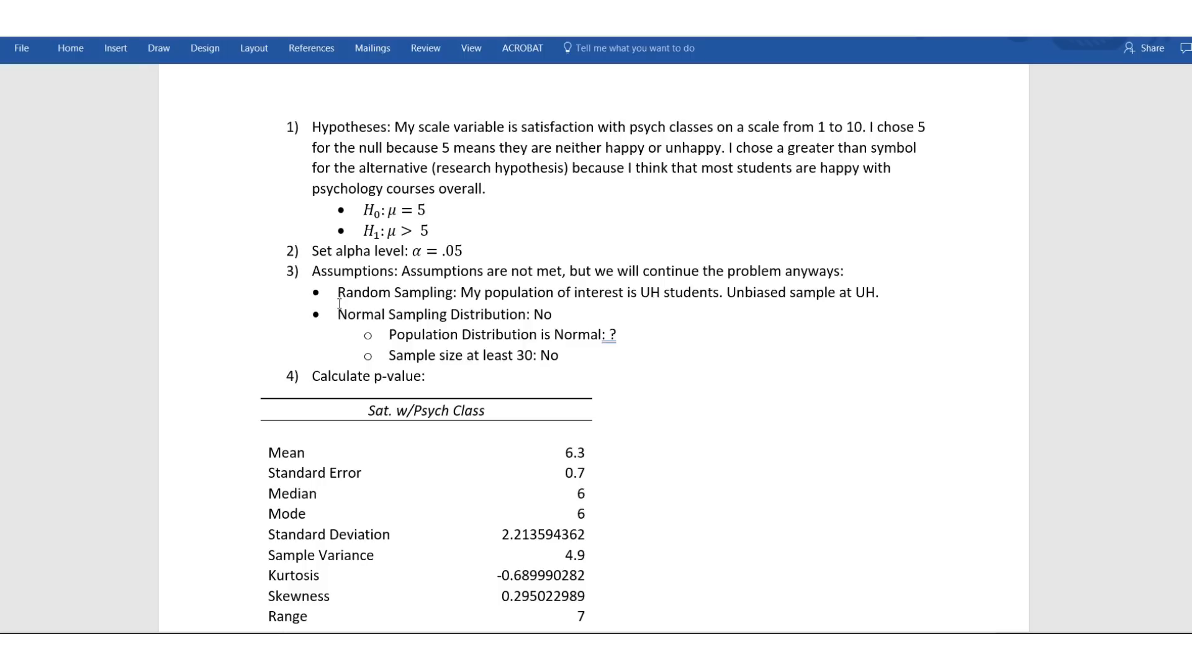
Examine the random sampling and normal sampling distribution entries under the assumptions
drag(336, 294, 454, 295)
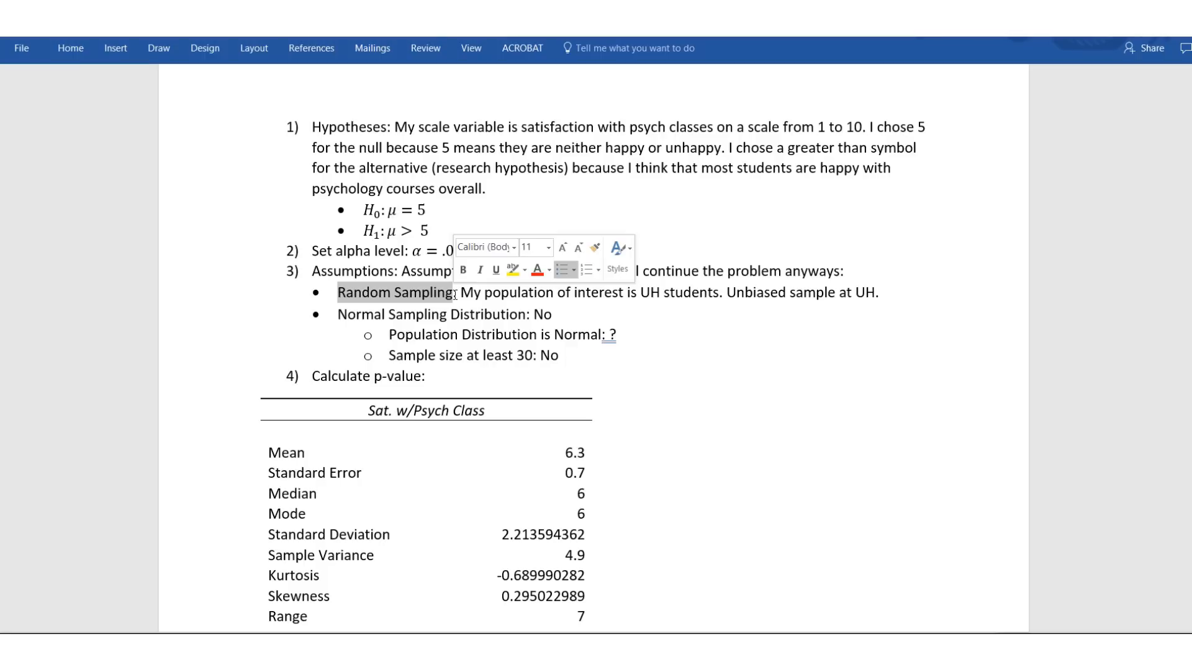
click(472, 294)
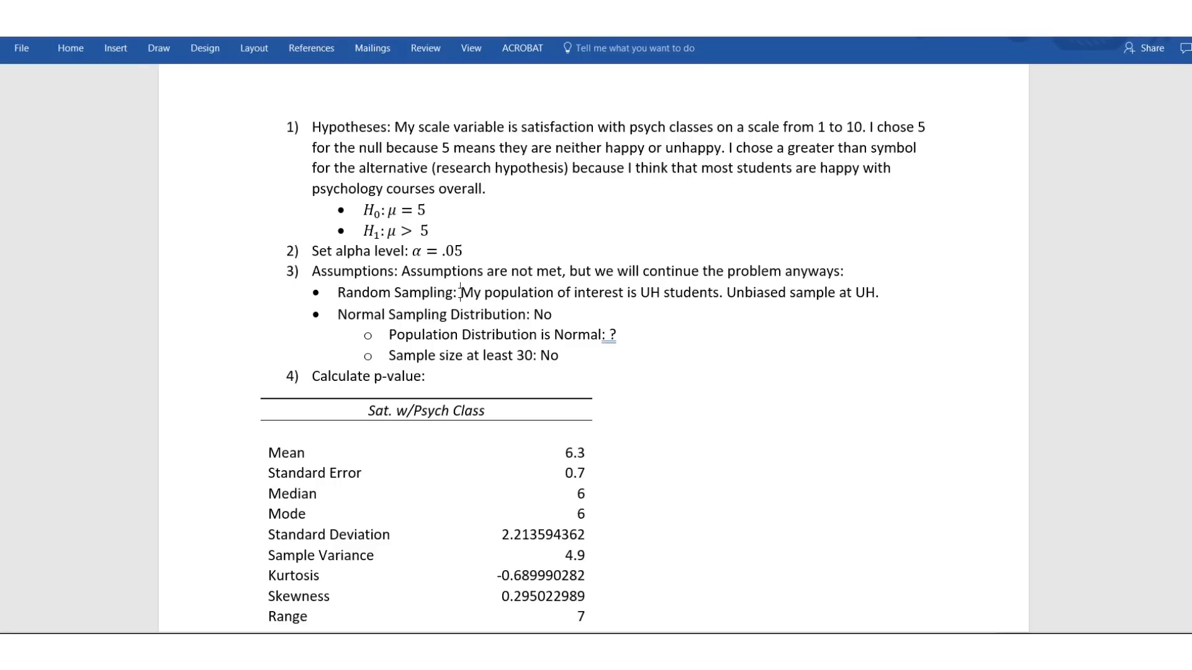
drag(461, 292, 728, 291)
click(728, 290)
drag(728, 291, 872, 297)
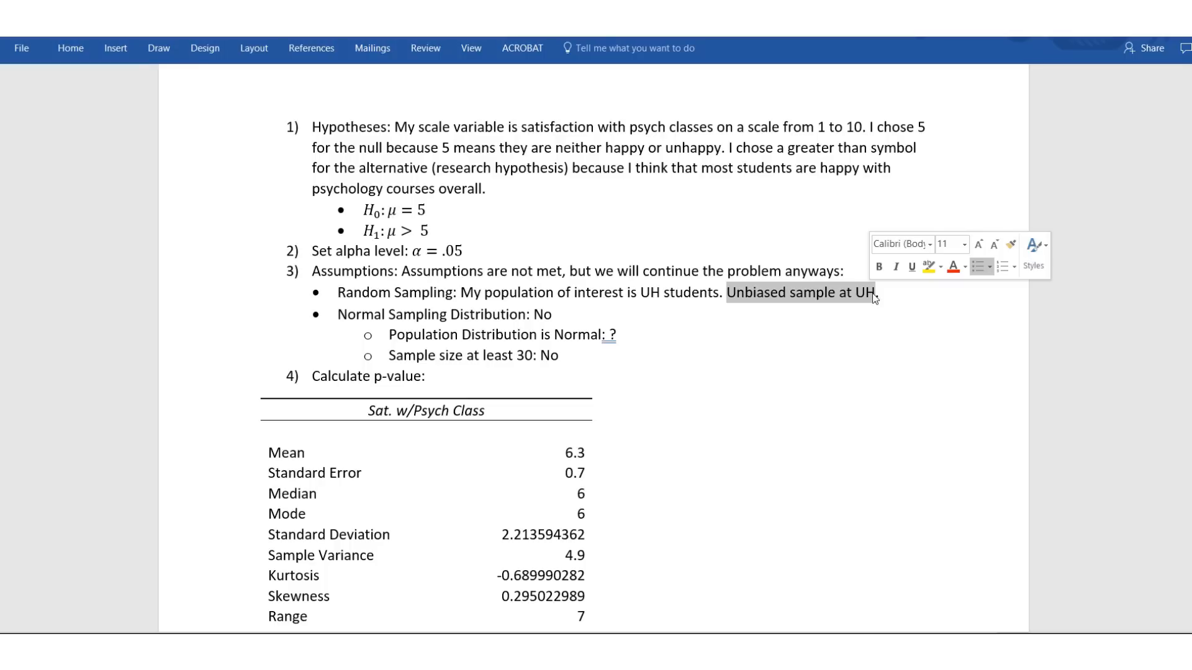
click(882, 296)
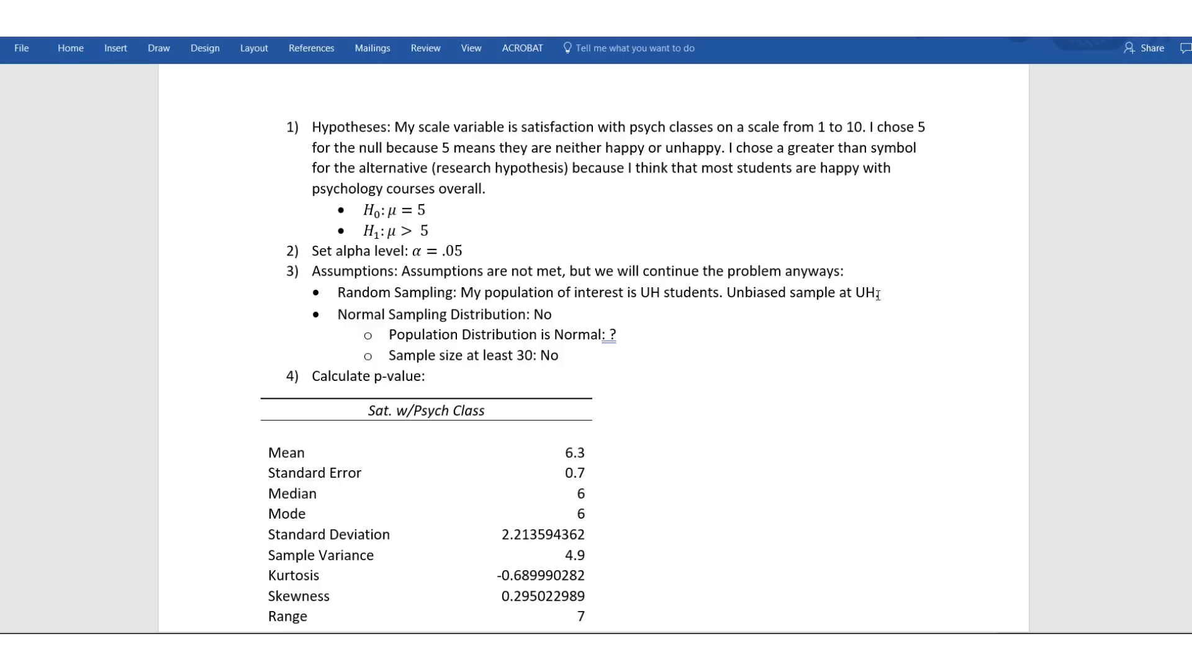
drag(882, 293, 348, 298)
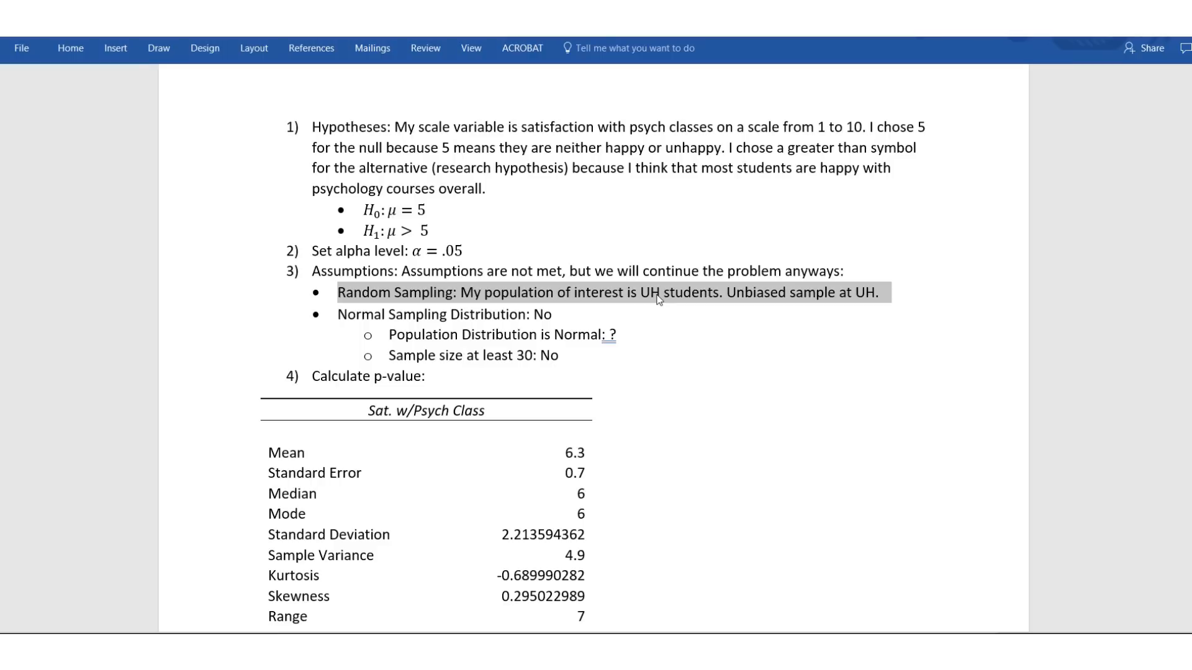
click(785, 298)
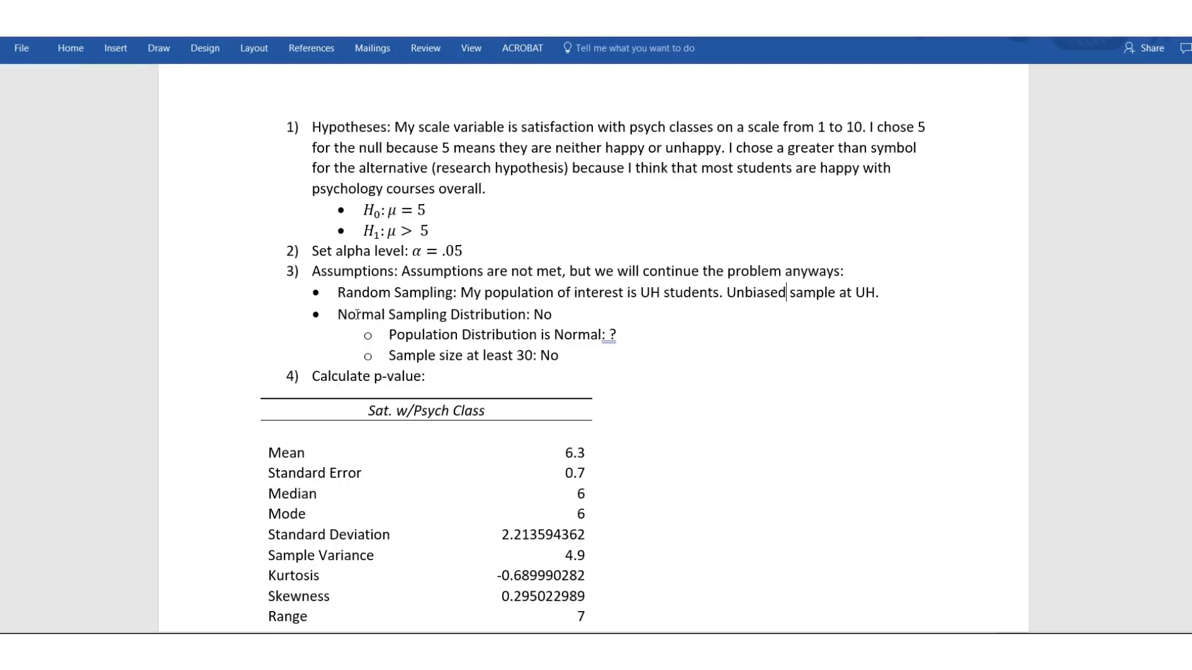
drag(338, 315, 513, 321)
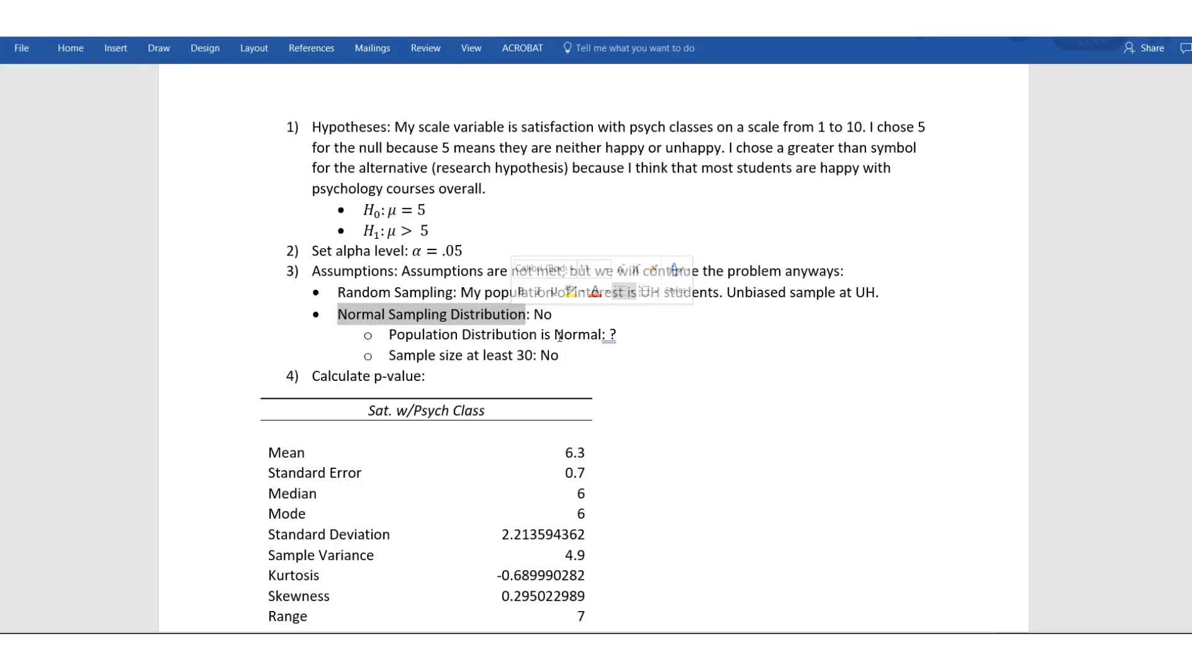
Examine the Normal Sampling Distribution assumption and its two conditions on population normality and a sample size of at least 30
click(557, 316)
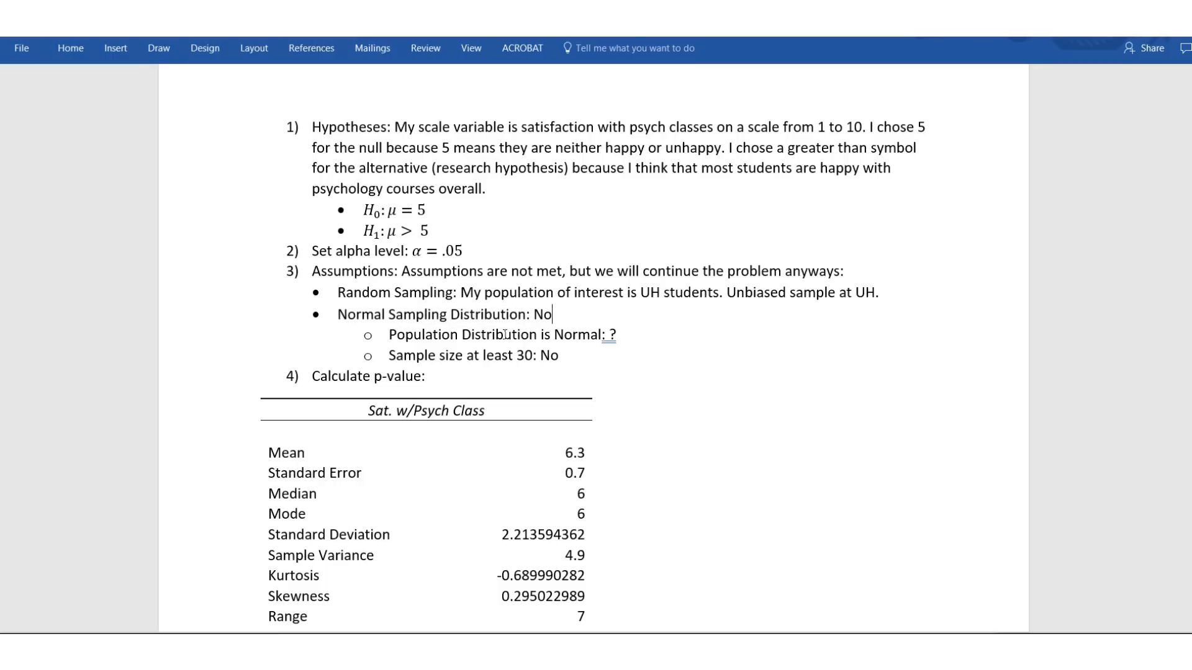
drag(388, 337, 602, 361)
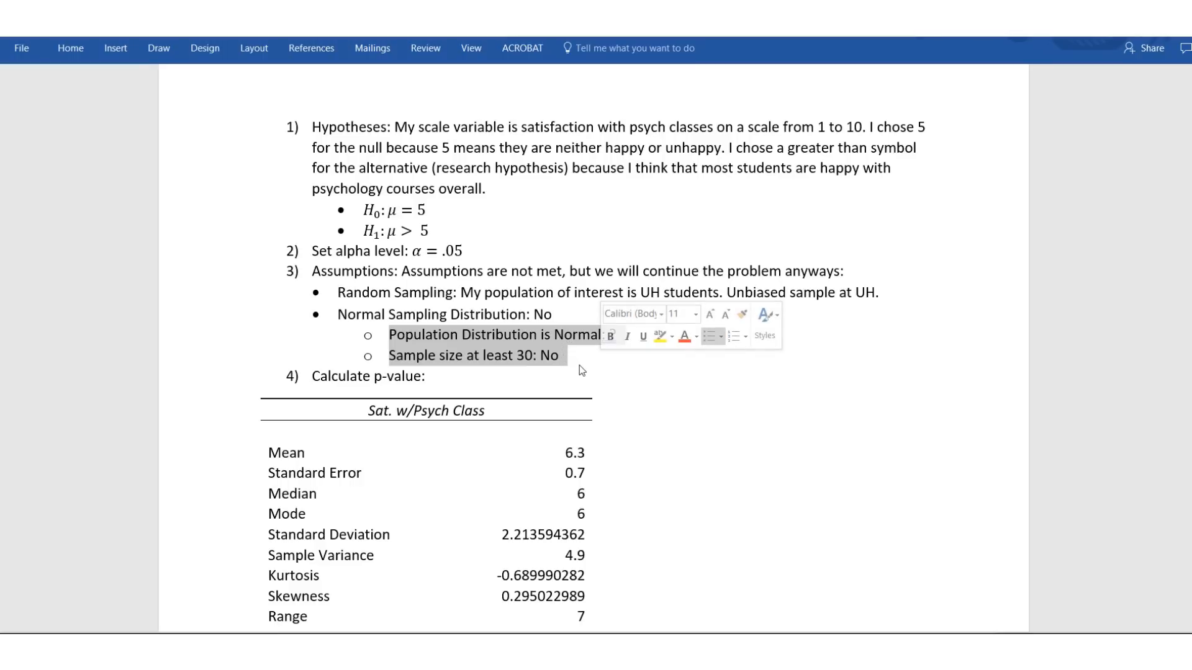
click(583, 370)
click(624, 336)
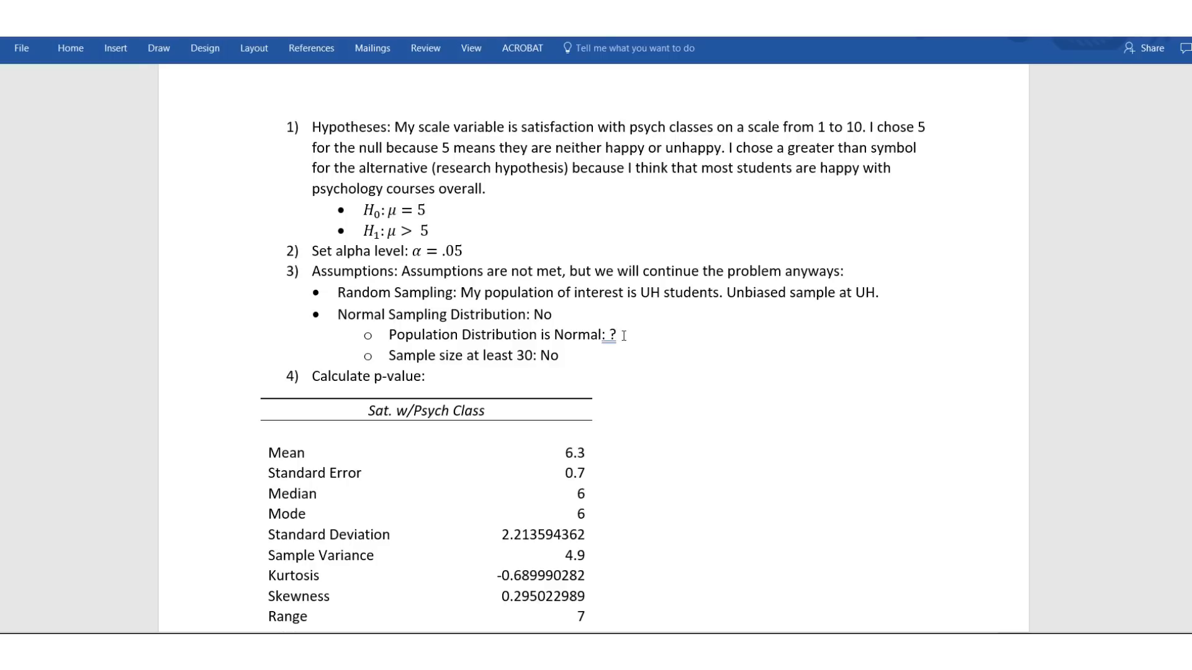
key(Left)
key(Left)
key(Left)
key(Up)
drag(525, 315, 398, 318)
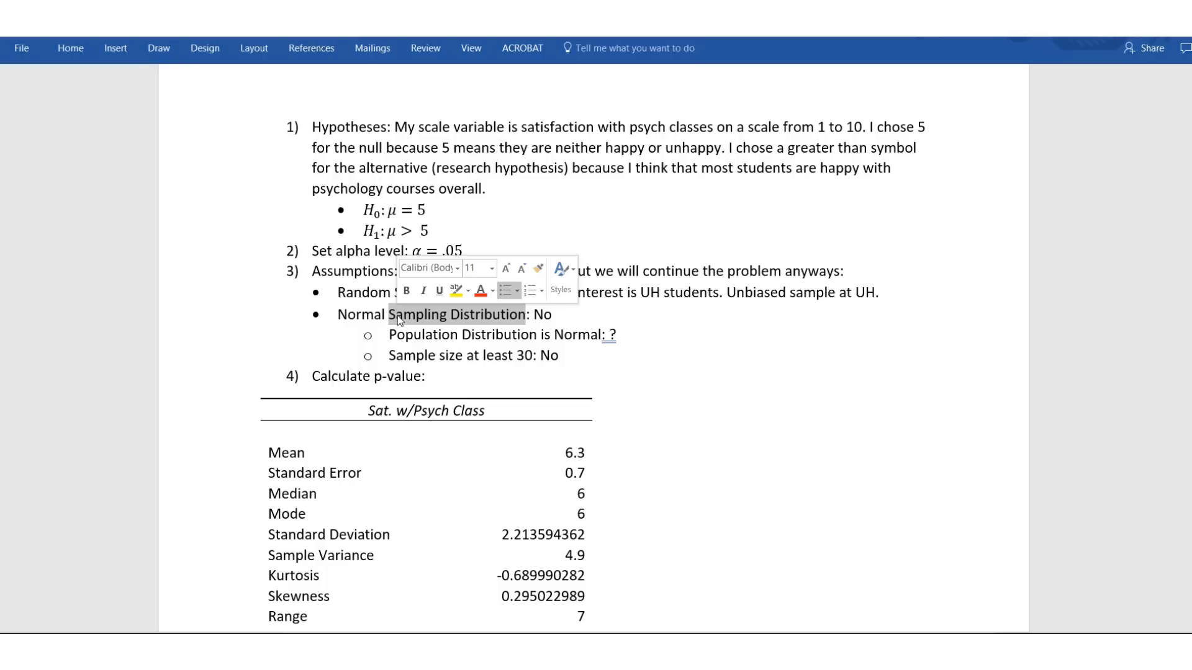
drag(389, 335, 342, 322)
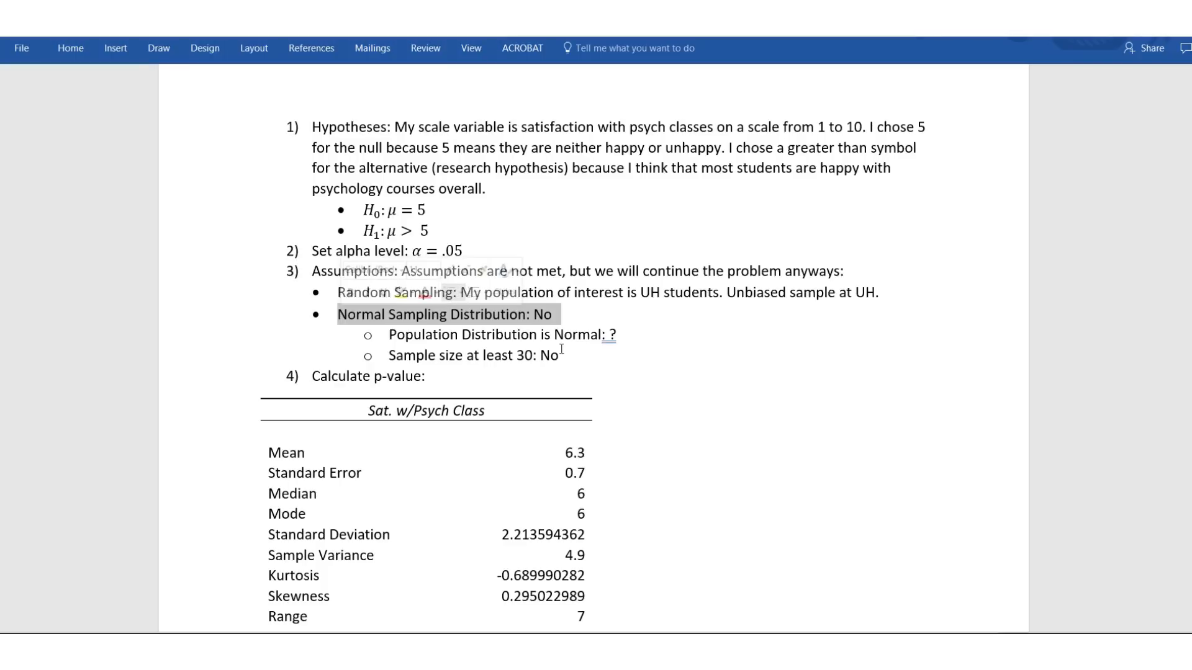
click(562, 359)
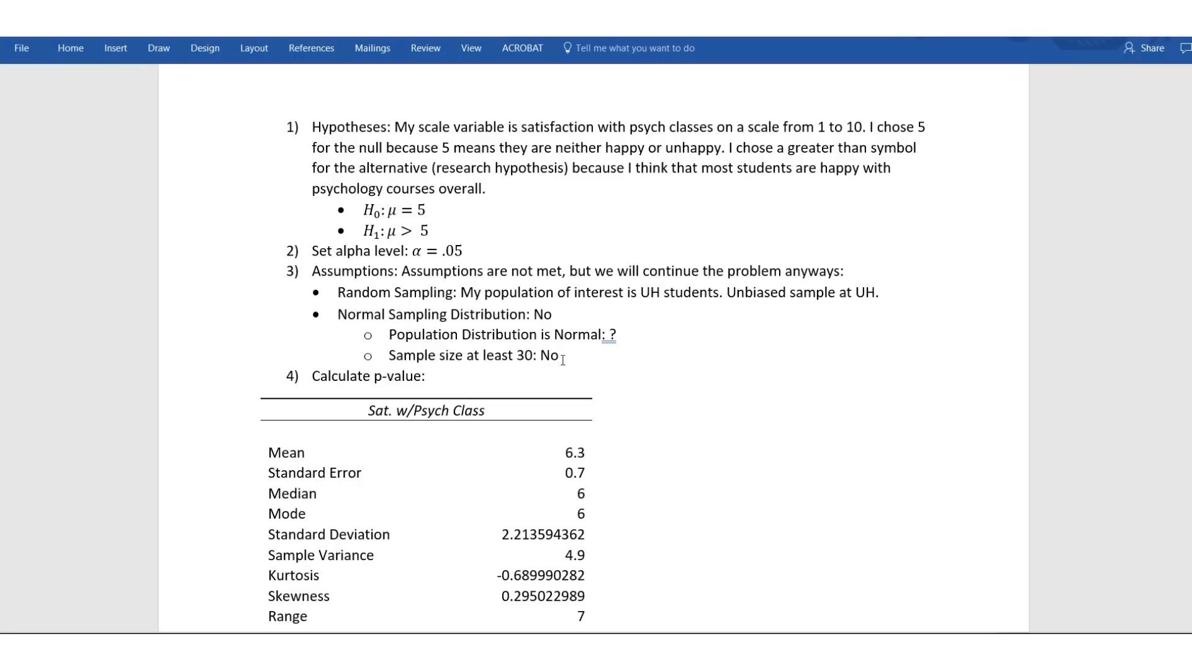
drag(562, 358, 386, 360)
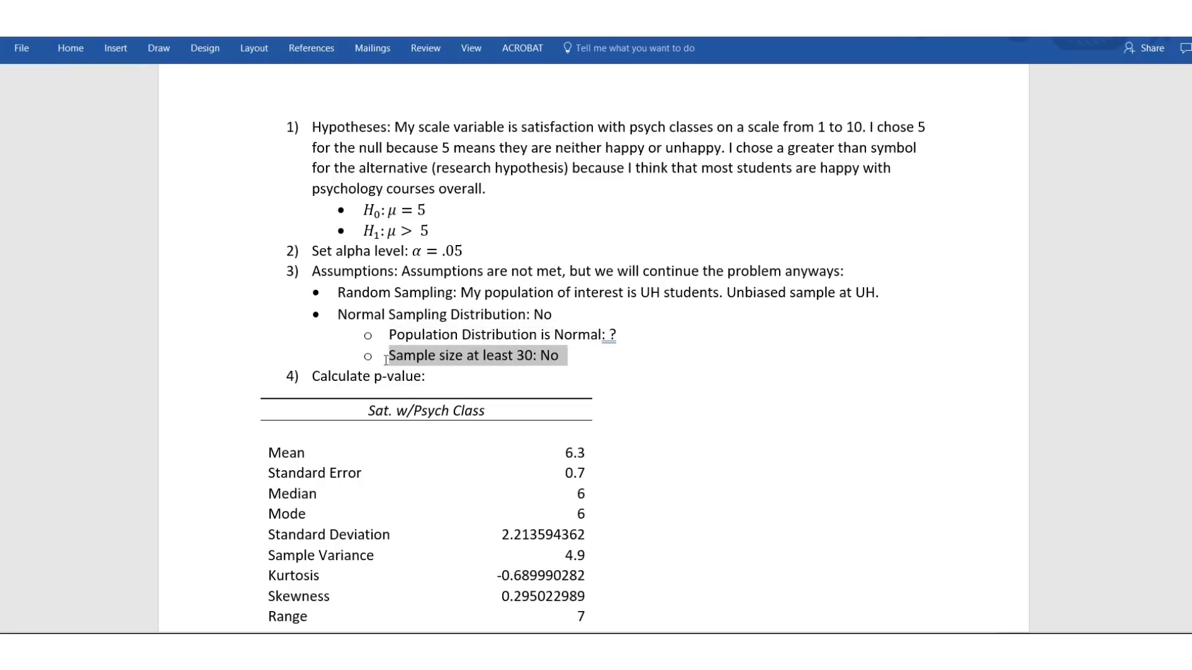
click(464, 376)
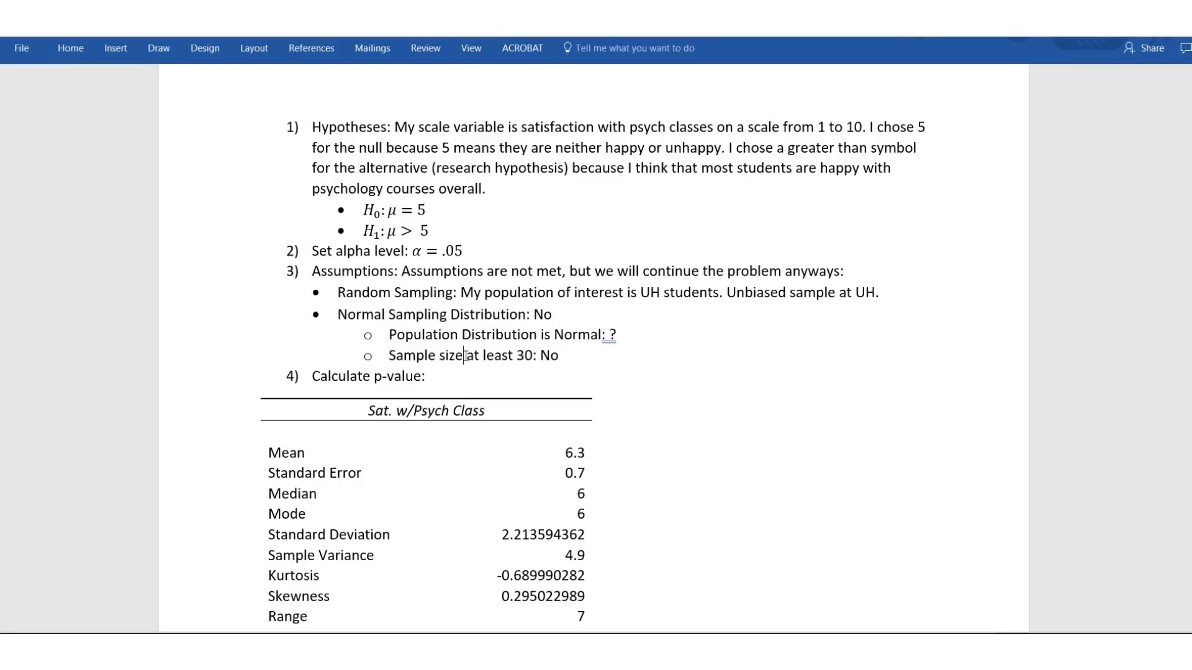
click(570, 353)
drag(571, 353, 537, 355)
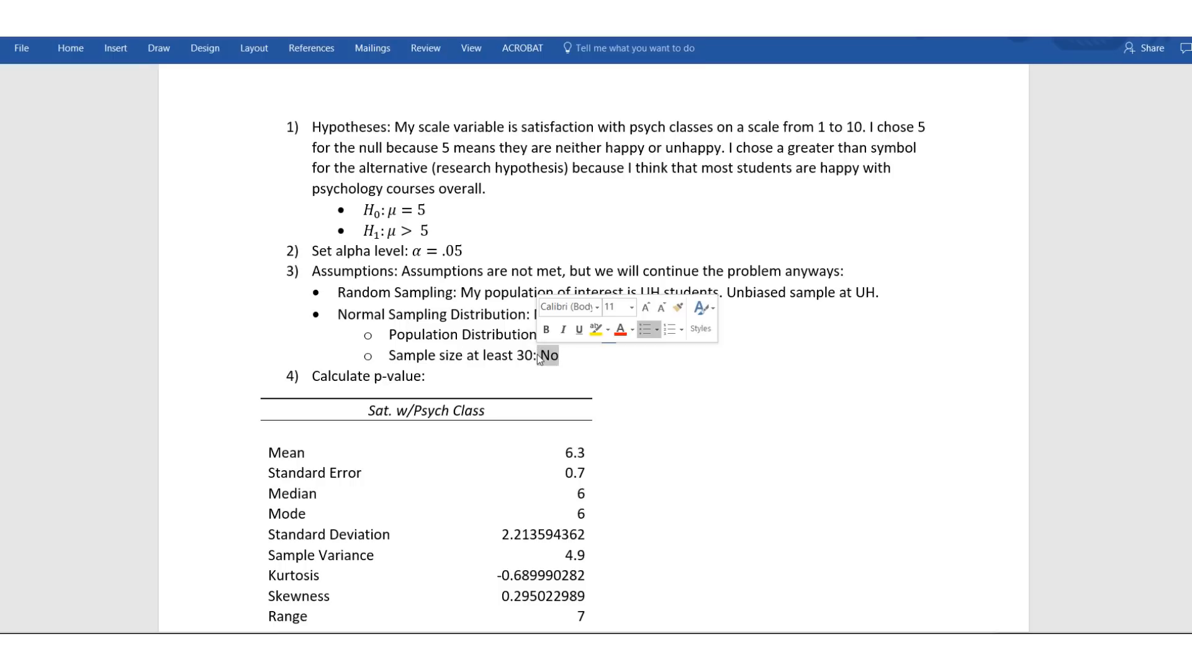
click(560, 358)
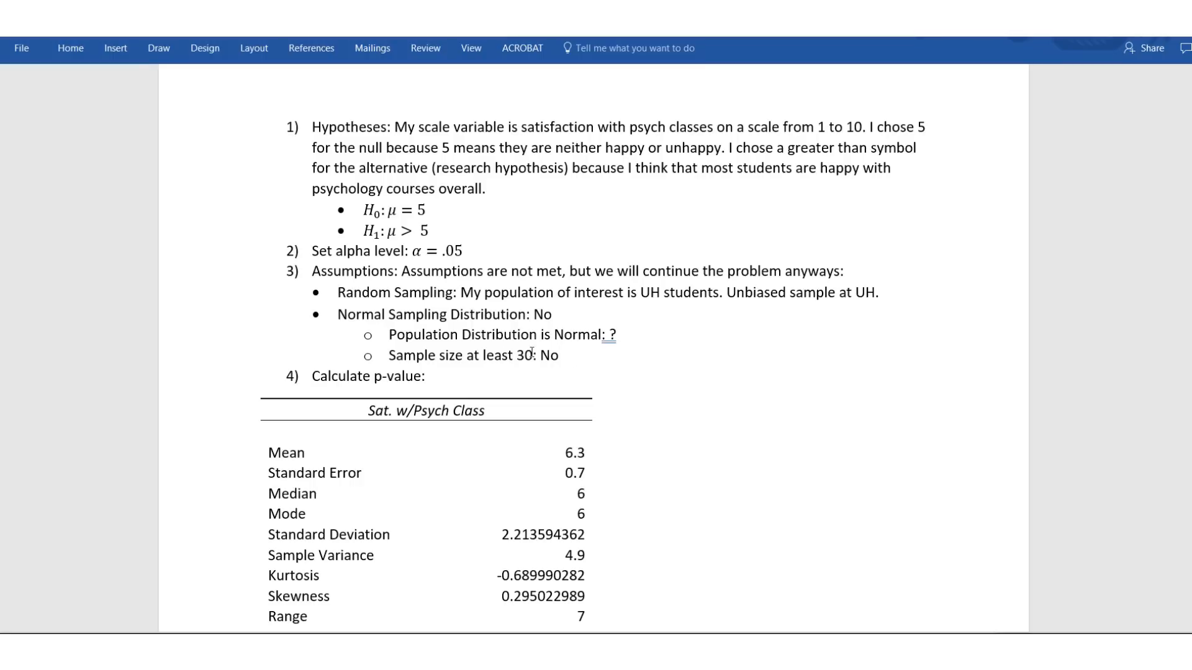
Replace the "No" answer after Normal Sampling Distribution with a question mark
double_click(614, 335)
drag(553, 314, 528, 314)
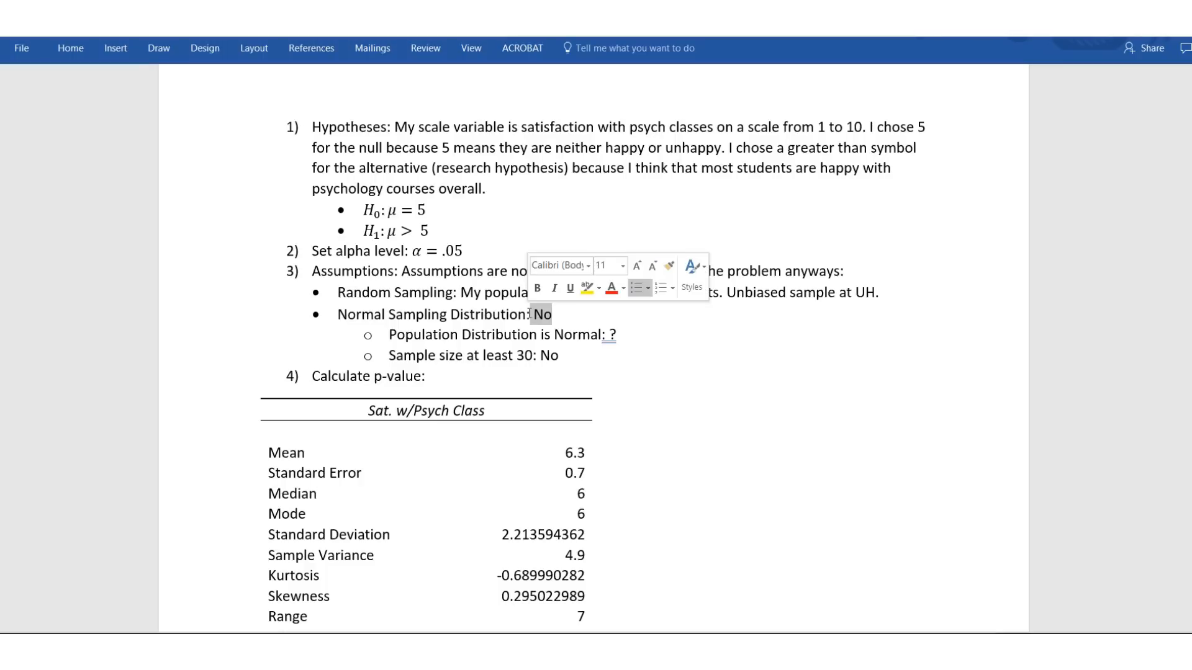
text(?)
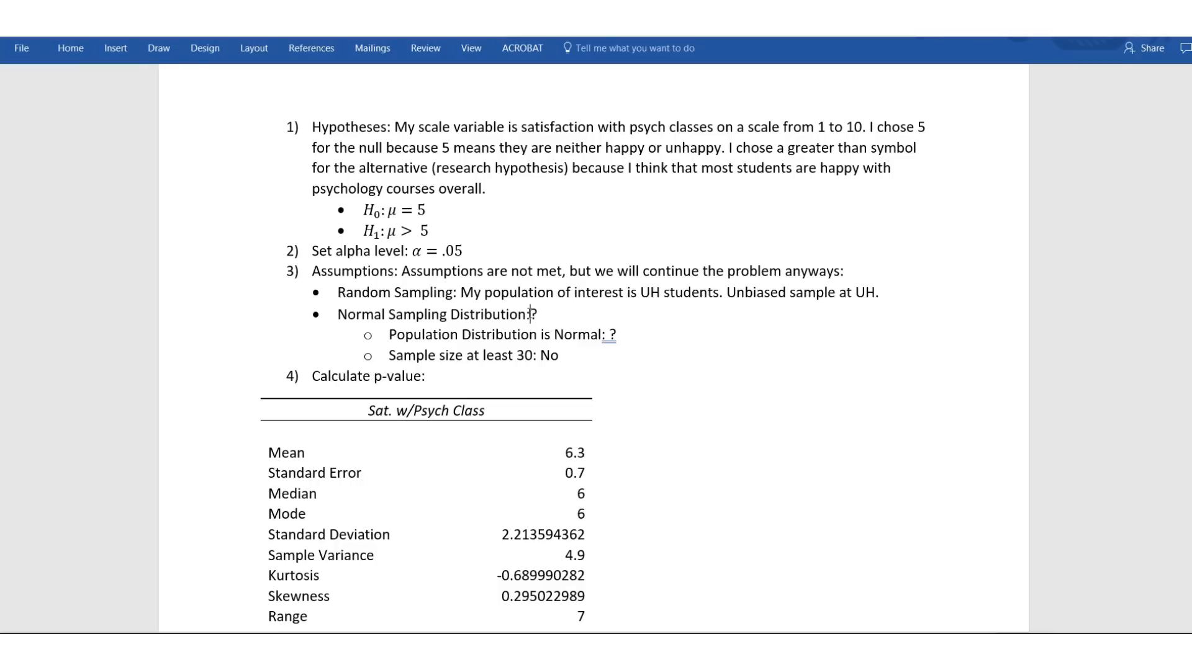
click(530, 314)
drag(638, 335, 403, 340)
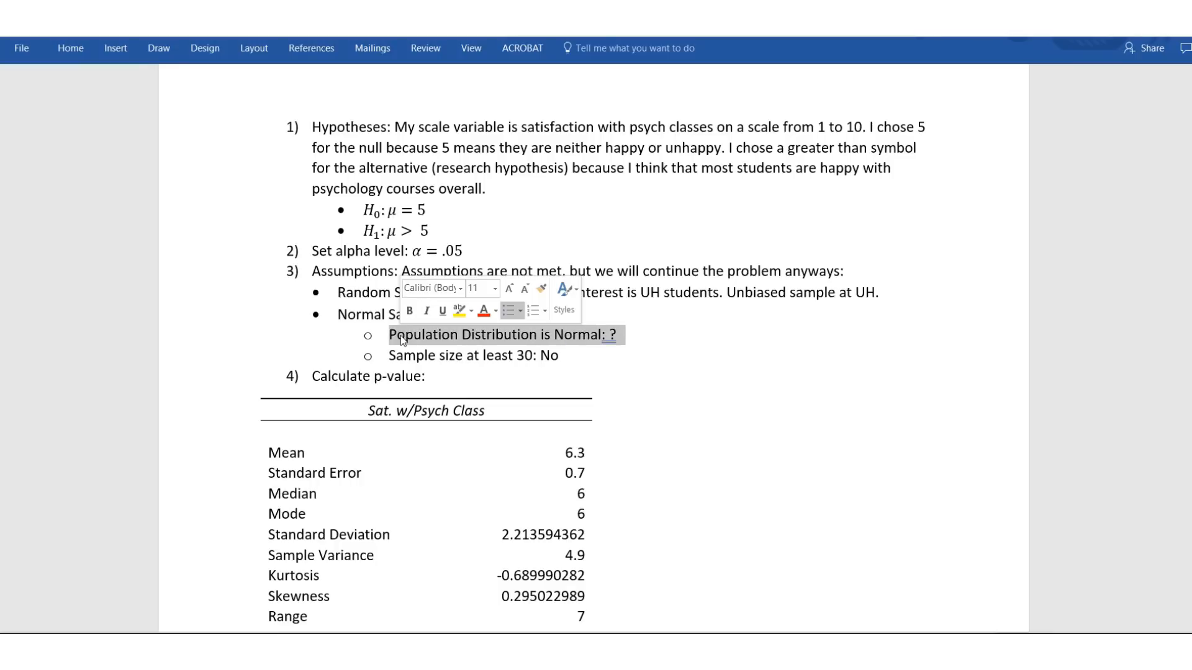
click(550, 315)
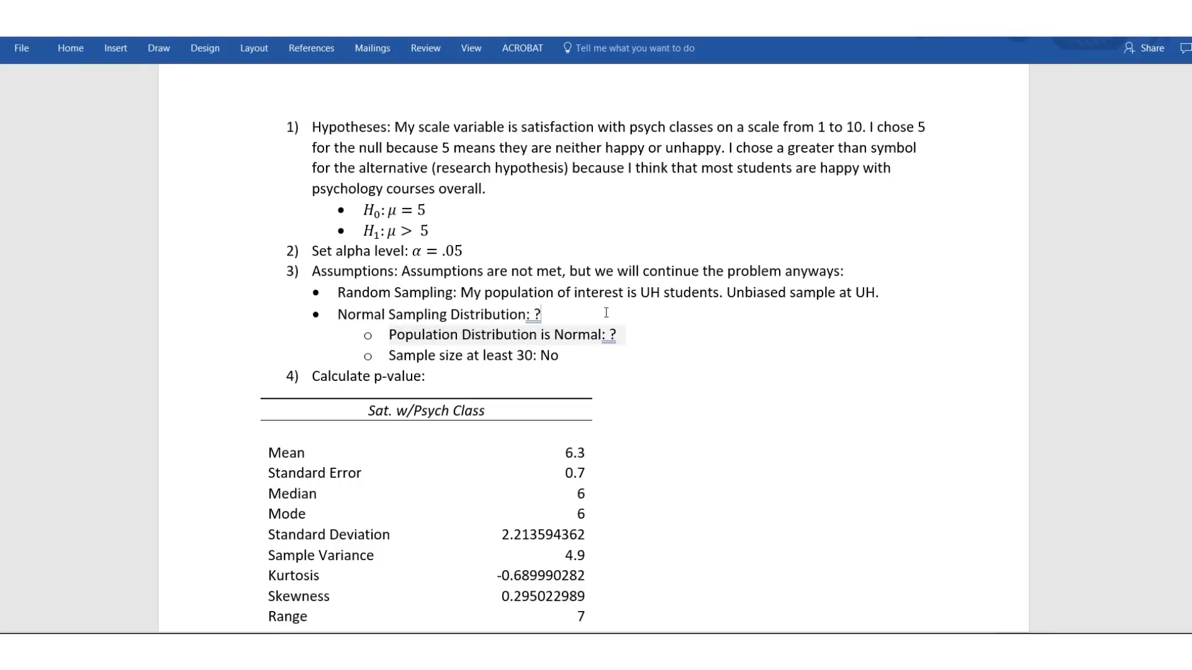
drag(551, 315, 339, 316)
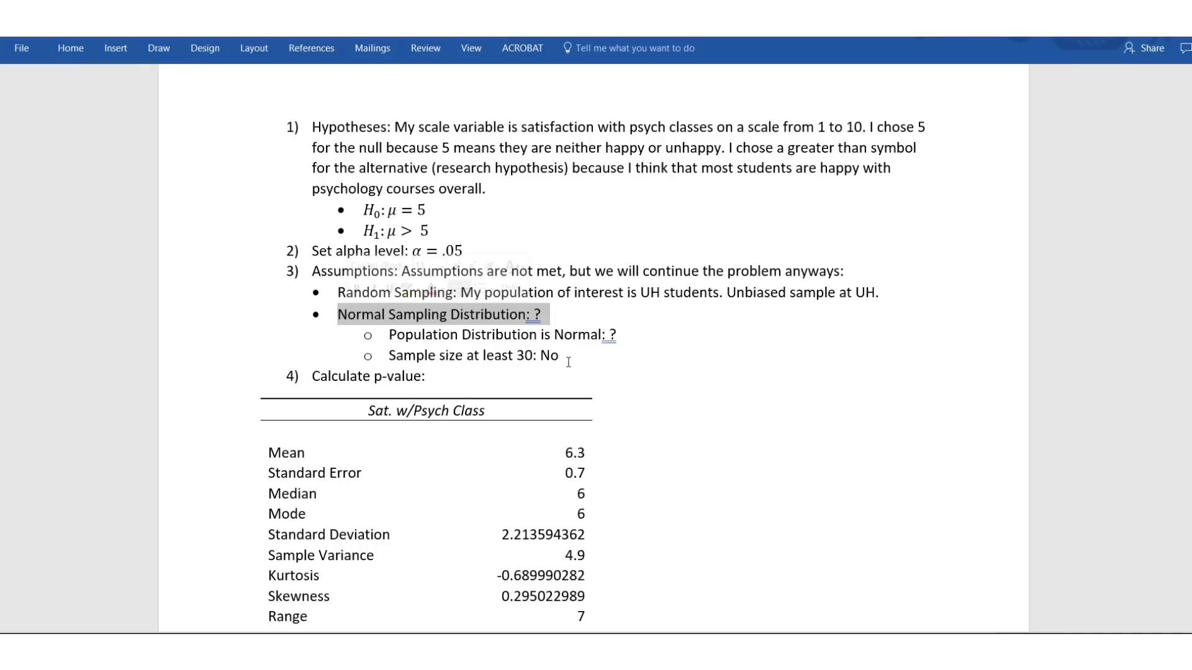
click(568, 362)
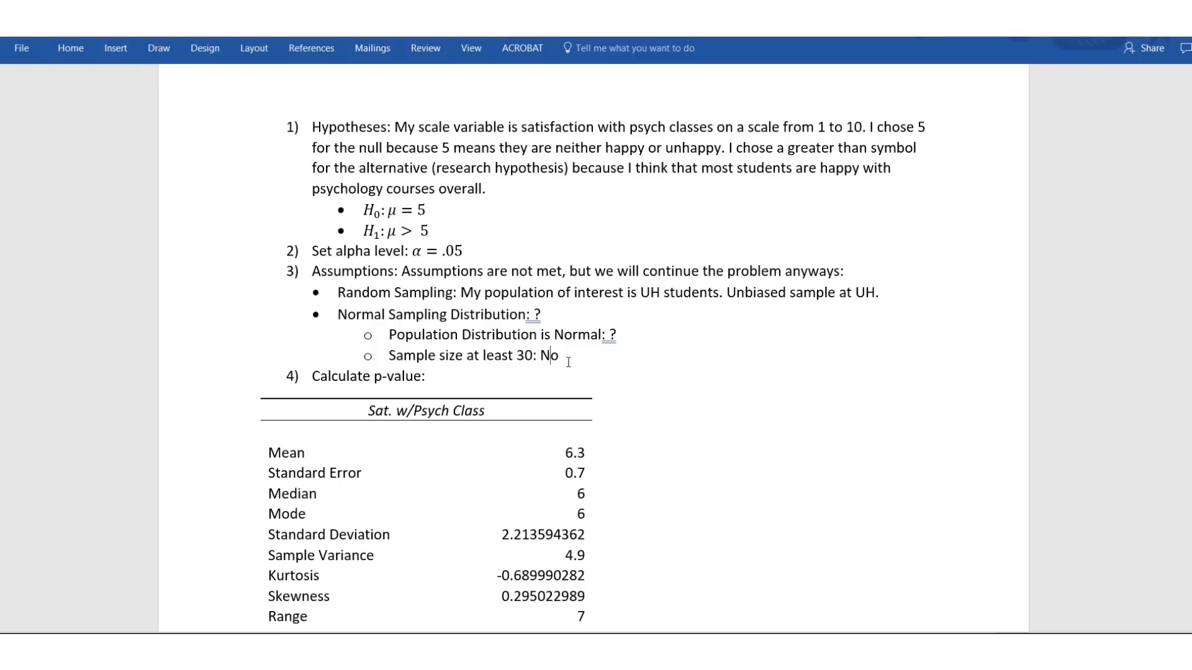
key(Up)
Add the sentence "I surveyed people by the library." at the end of the Random Sampling assumption
drag(727, 293, 456, 293)
drag(894, 293, 730, 293)
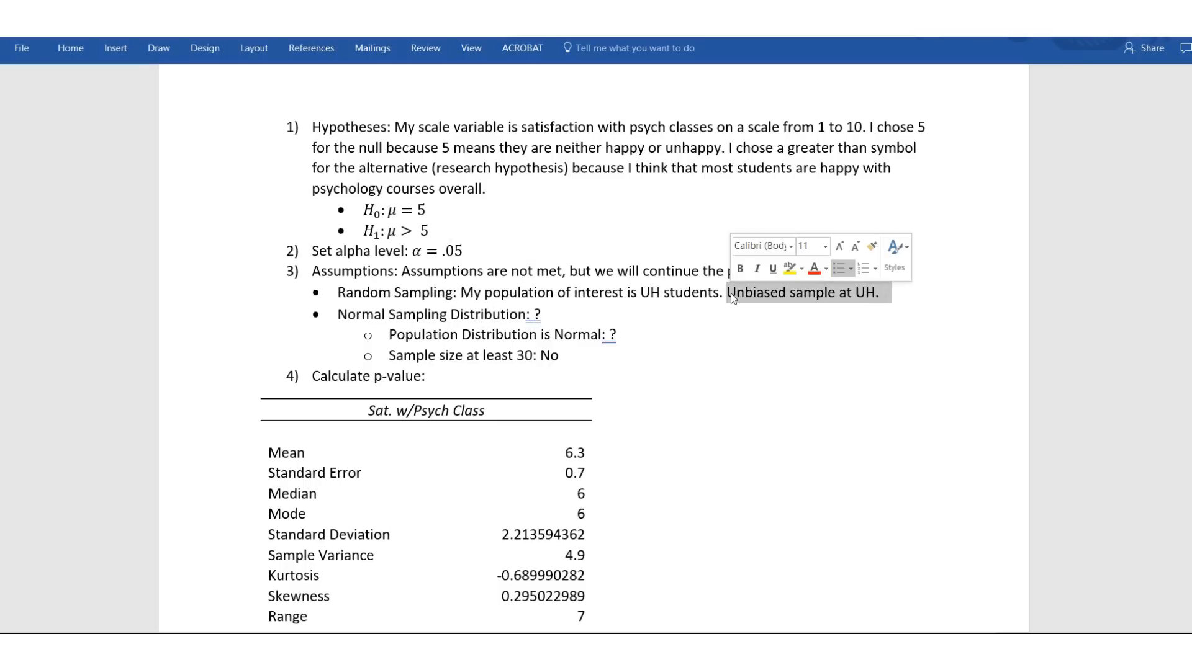
click(732, 293)
click(877, 294)
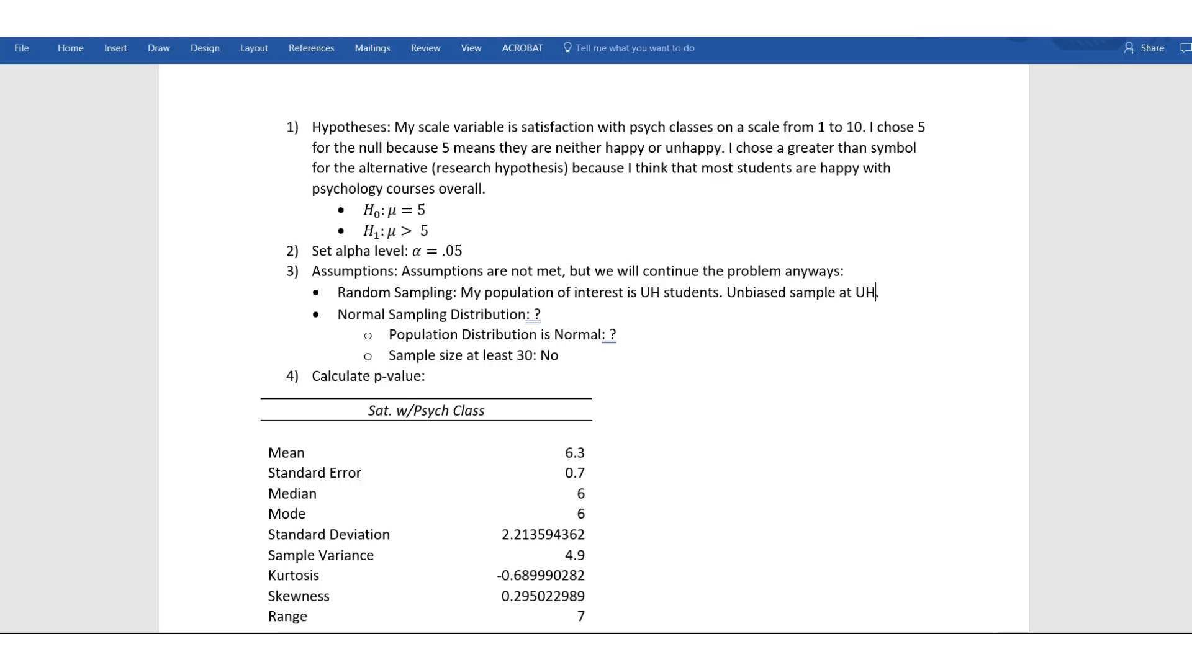
key(End)
text(I surveyed people by the library.)
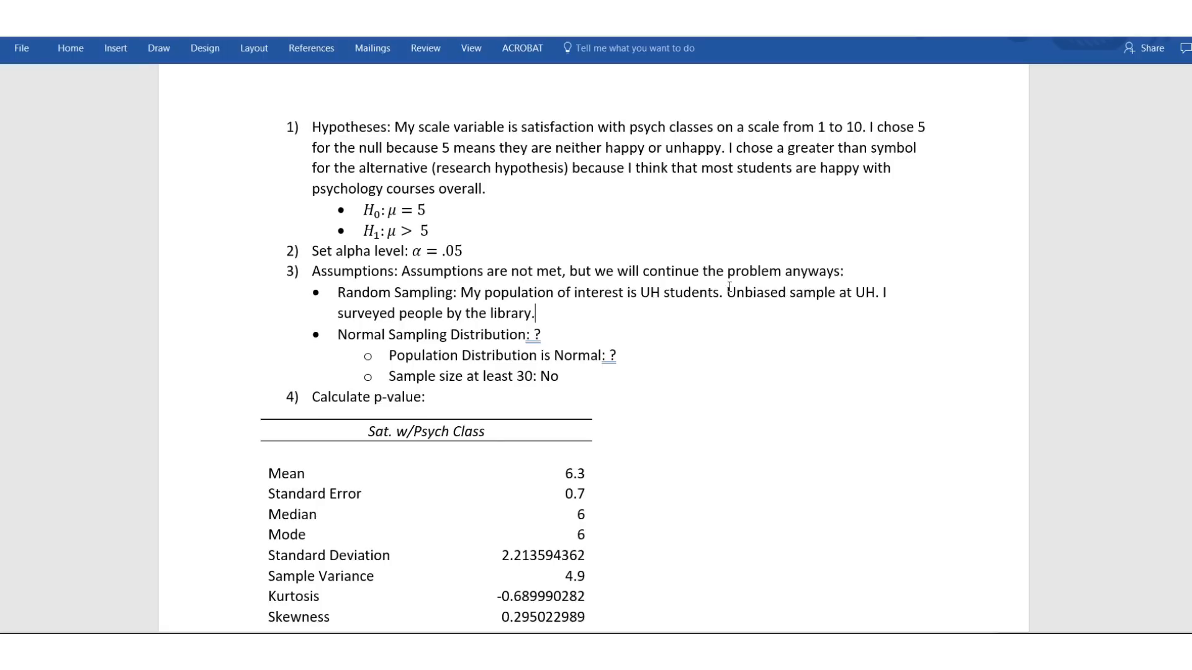
Examine the full descriptive statistics table under "Calculate p-value" down to its confidence level row
key(Down)
key(Down)
key(Down)
key(Down)
key(Down)
key(Down)
key(Down)
key(Down)
key(Down)
key(Down)
key(Down)
key(Down)
key(Down)
key(Down)
key(Down)
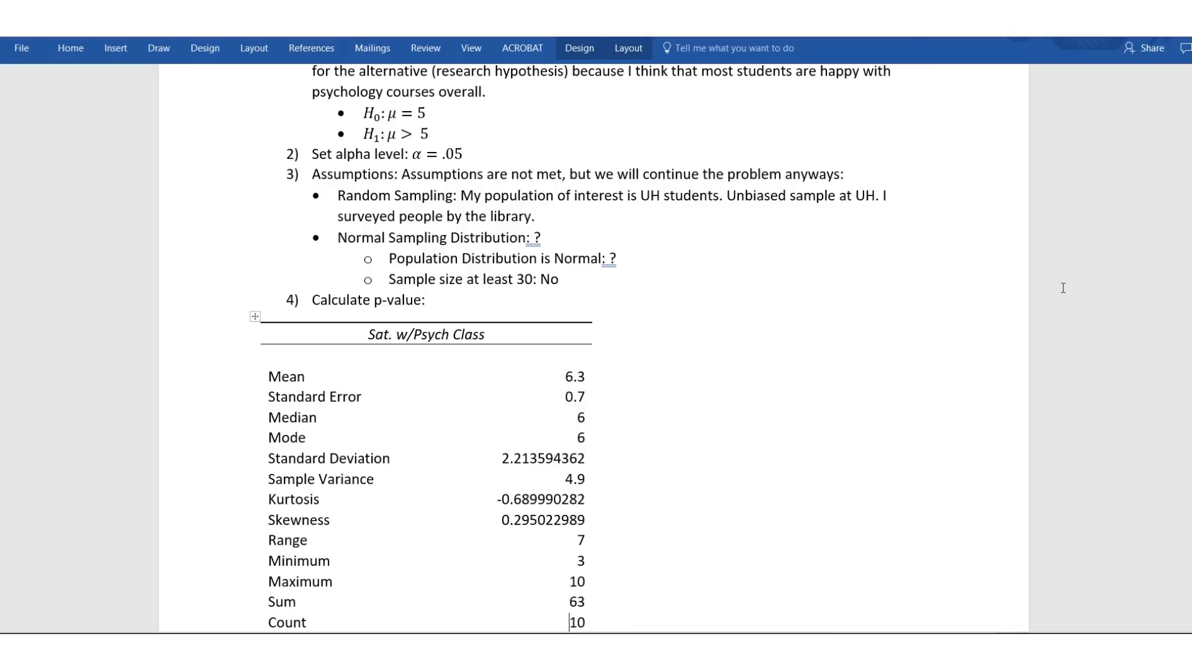
scroll(1062, 288, down, 1)
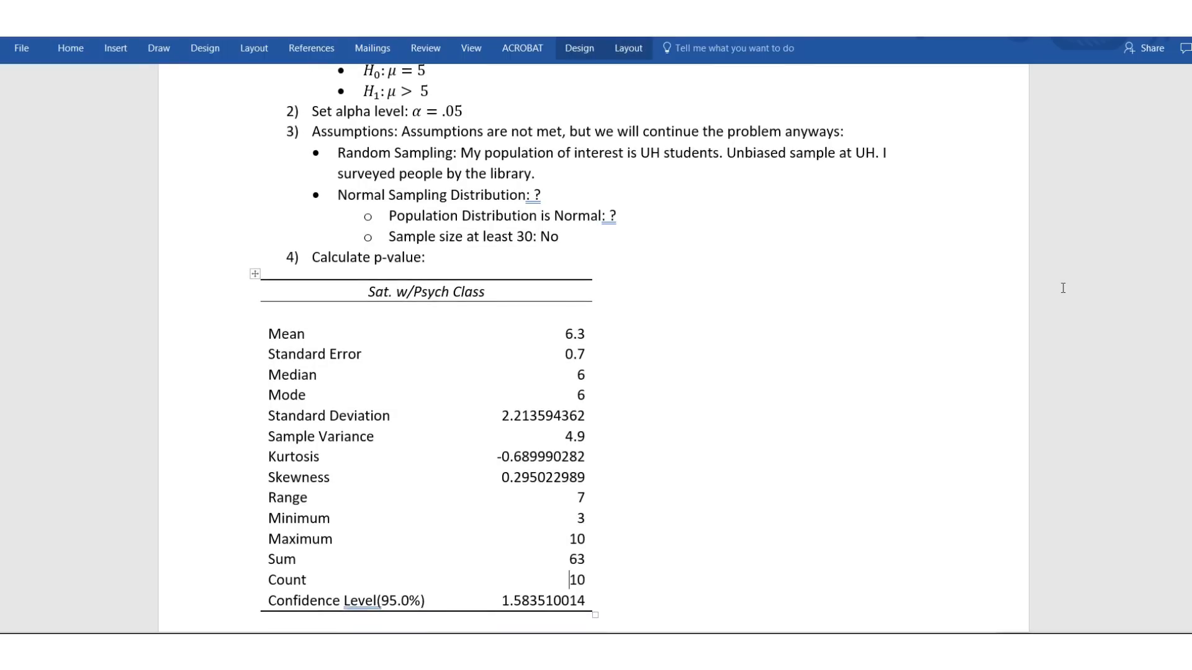
key(Down)
Switch to the Excel workbook and run Descriptive Statistics on column D, with first-row labels, summary statistics and 95% confidence, output to a new worksheet
click(716, 651)
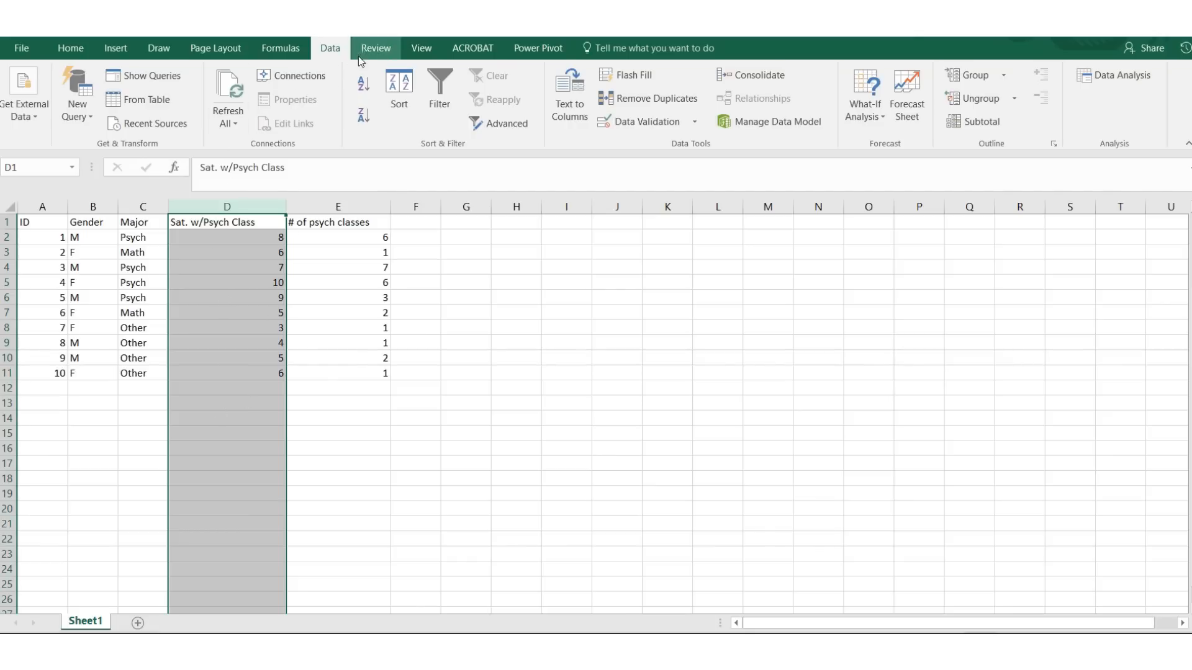
click(1133, 78)
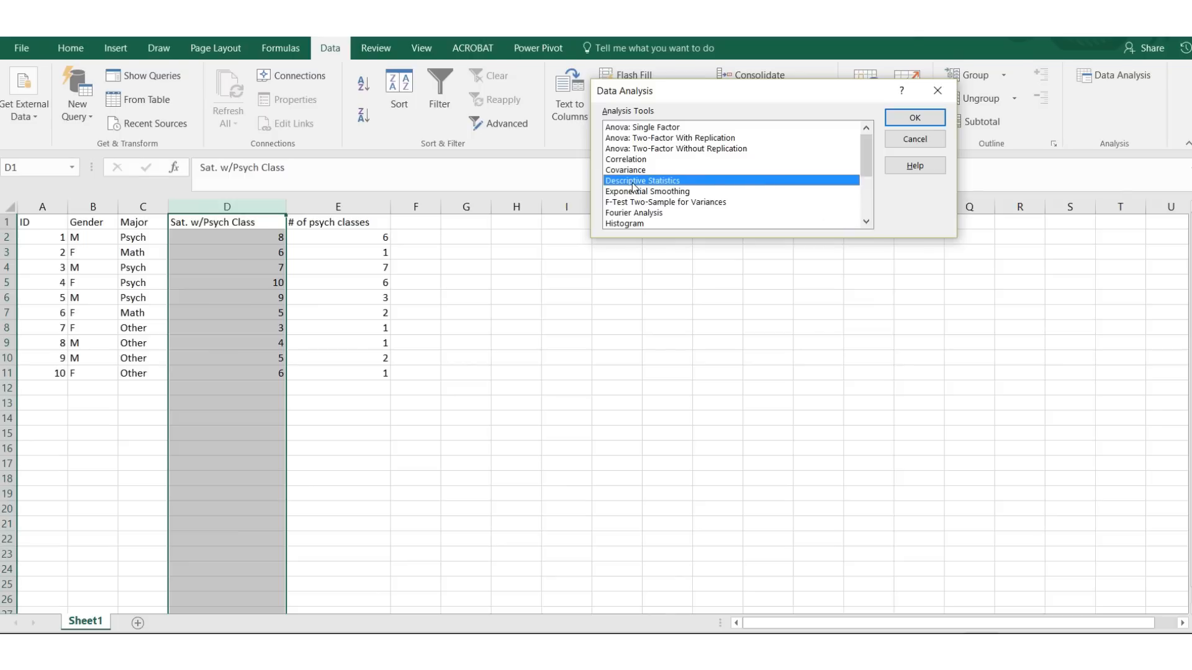
click(914, 118)
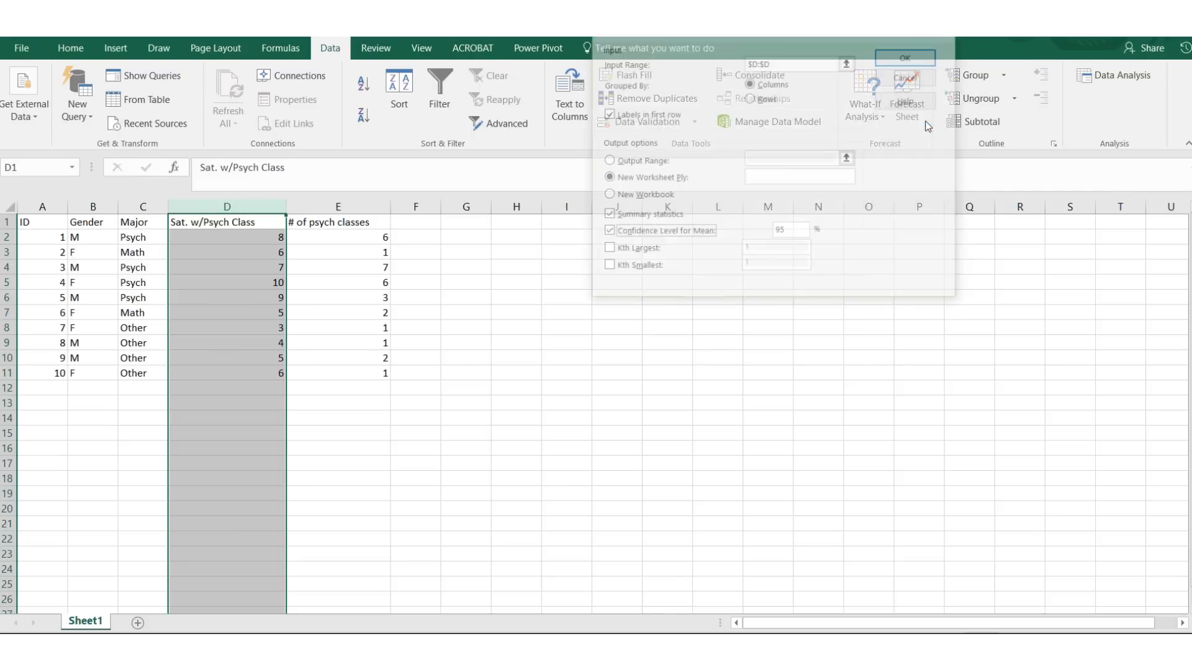
click(848, 63)
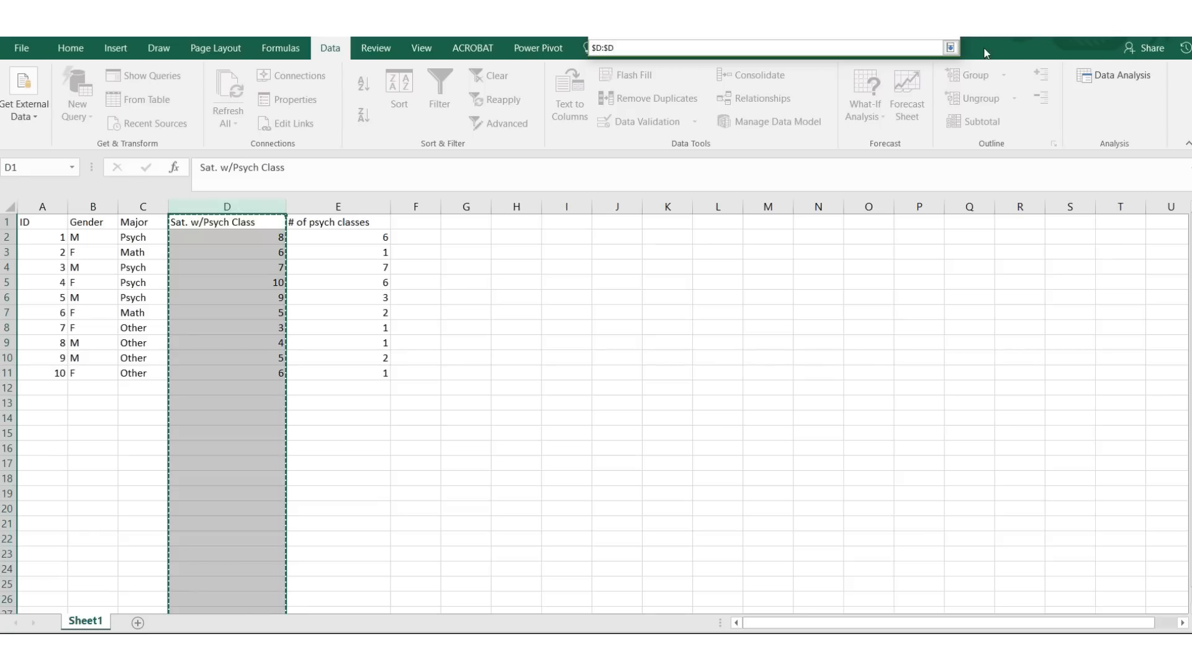
click(950, 48)
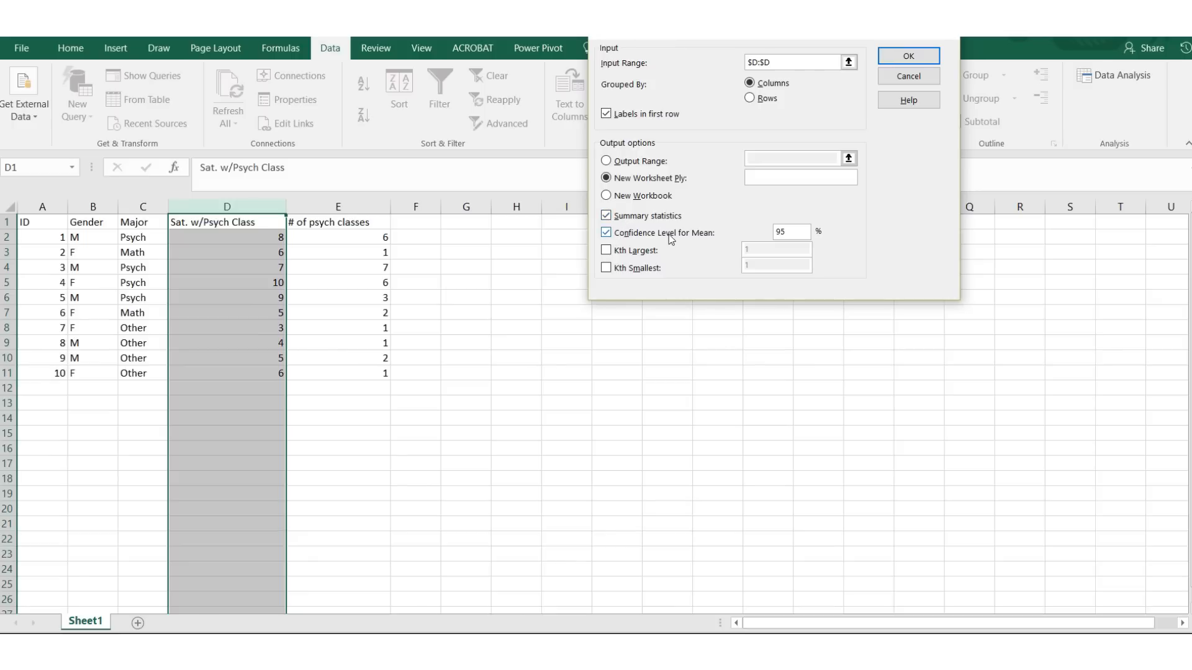
drag(793, 234, 773, 234)
click(800, 233)
click(903, 58)
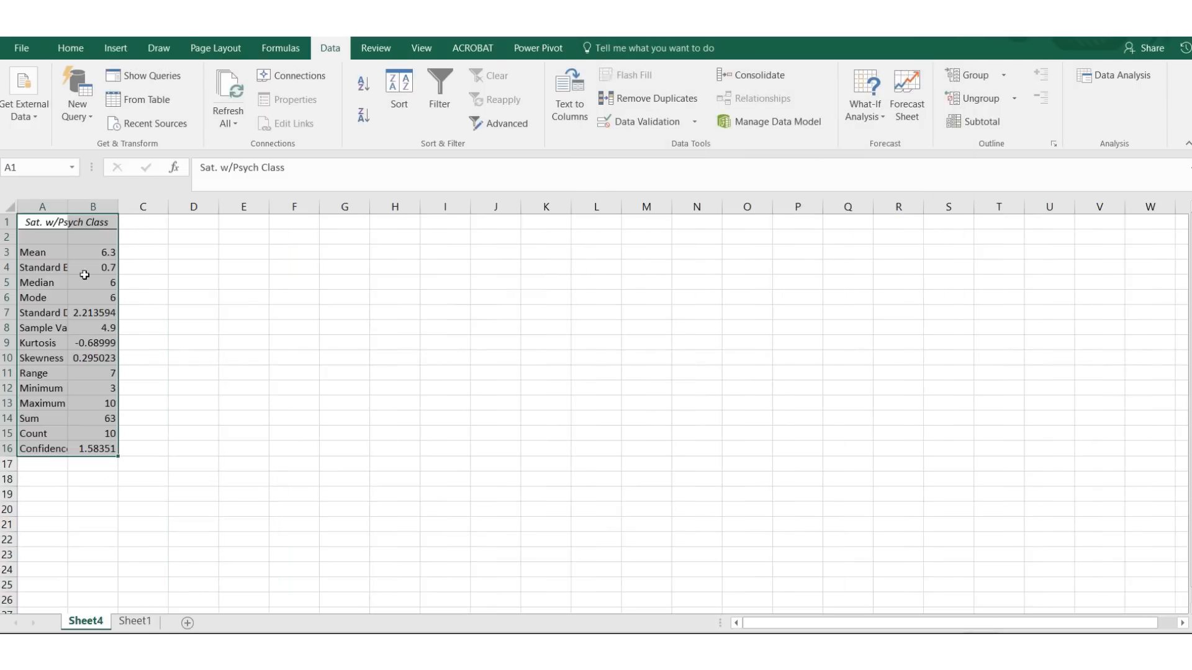
Widen column A to fit the statistic names and enter the label "mean diff" in cell D3
drag(69, 208, 142, 207)
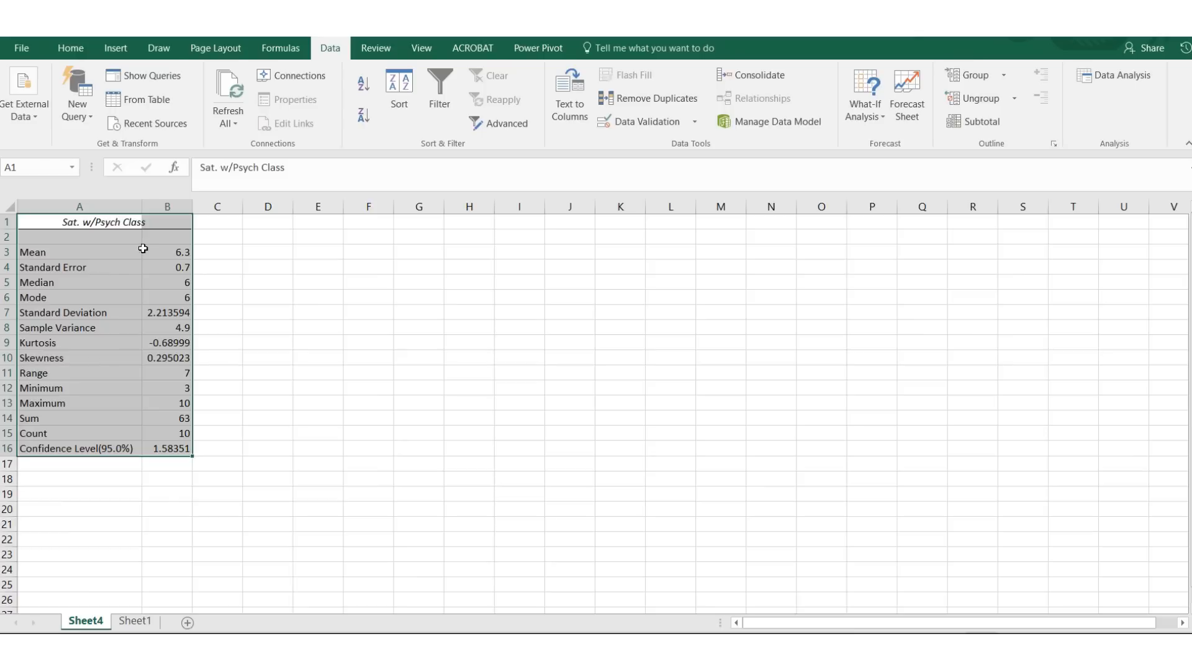
click(324, 255)
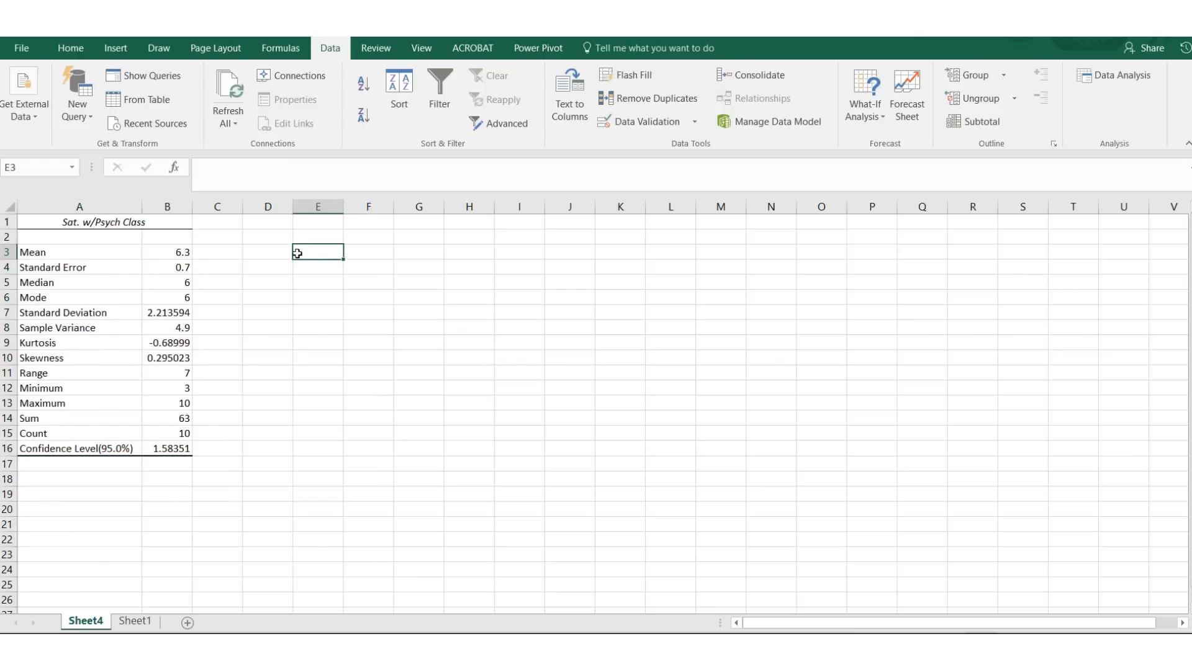
click(275, 250)
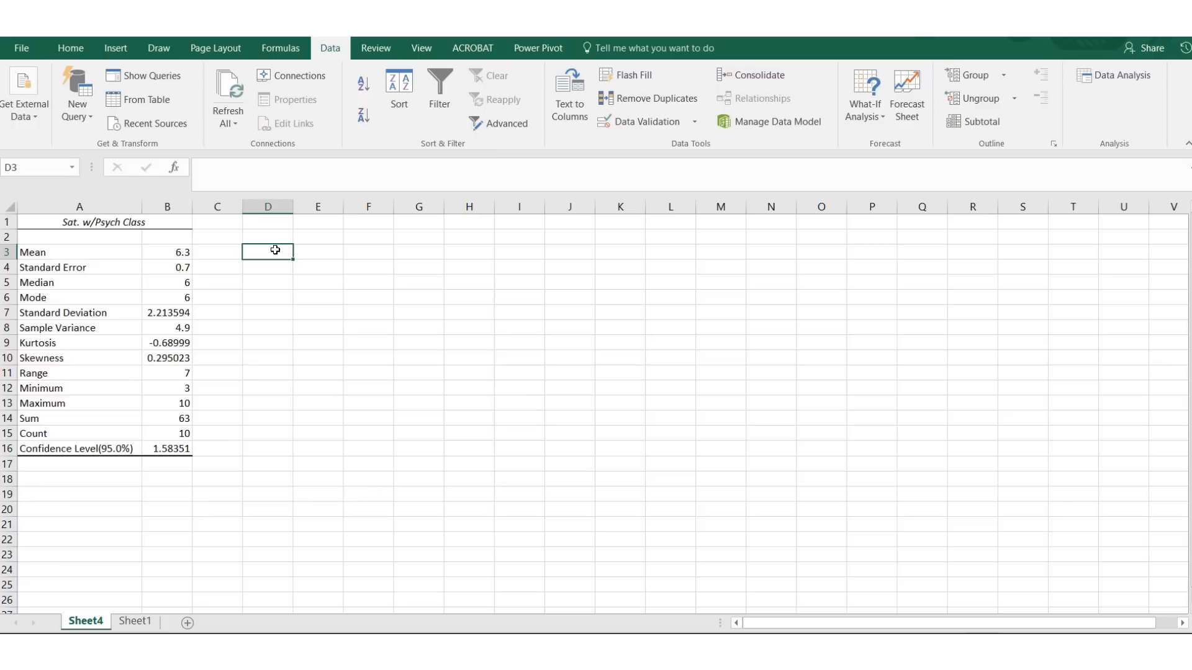
click(309, 252)
click(264, 255)
text(mean diff)
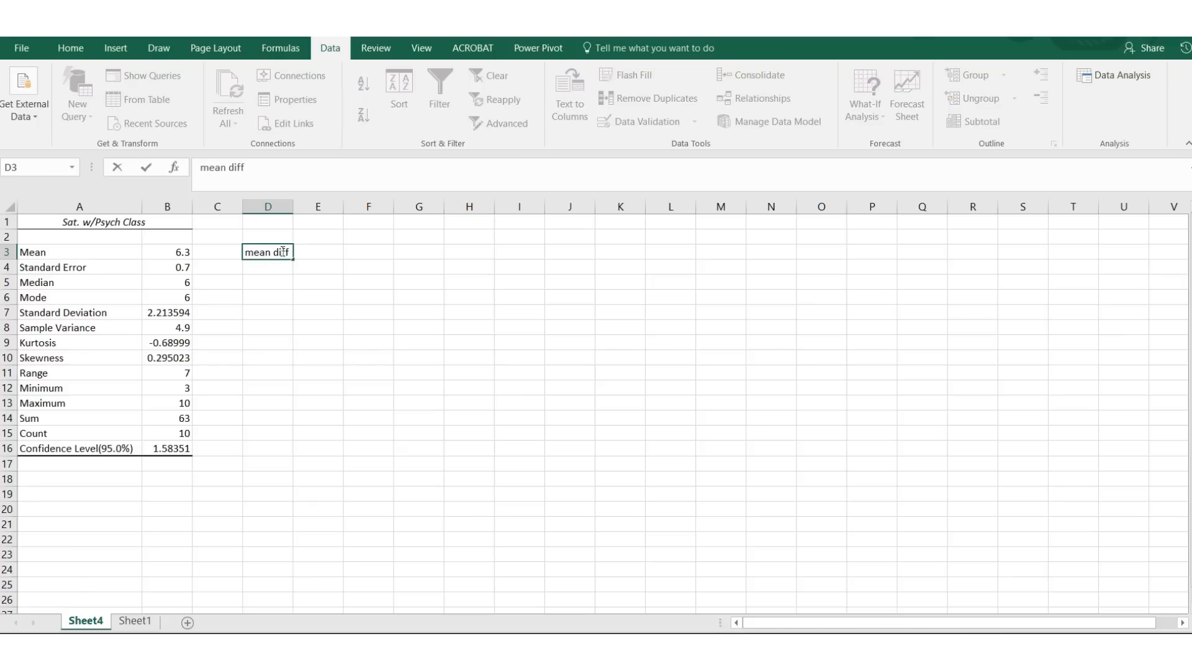
Calculate the mean difference in cell E3 with the formula =B3-5
click(304, 252)
text(=)
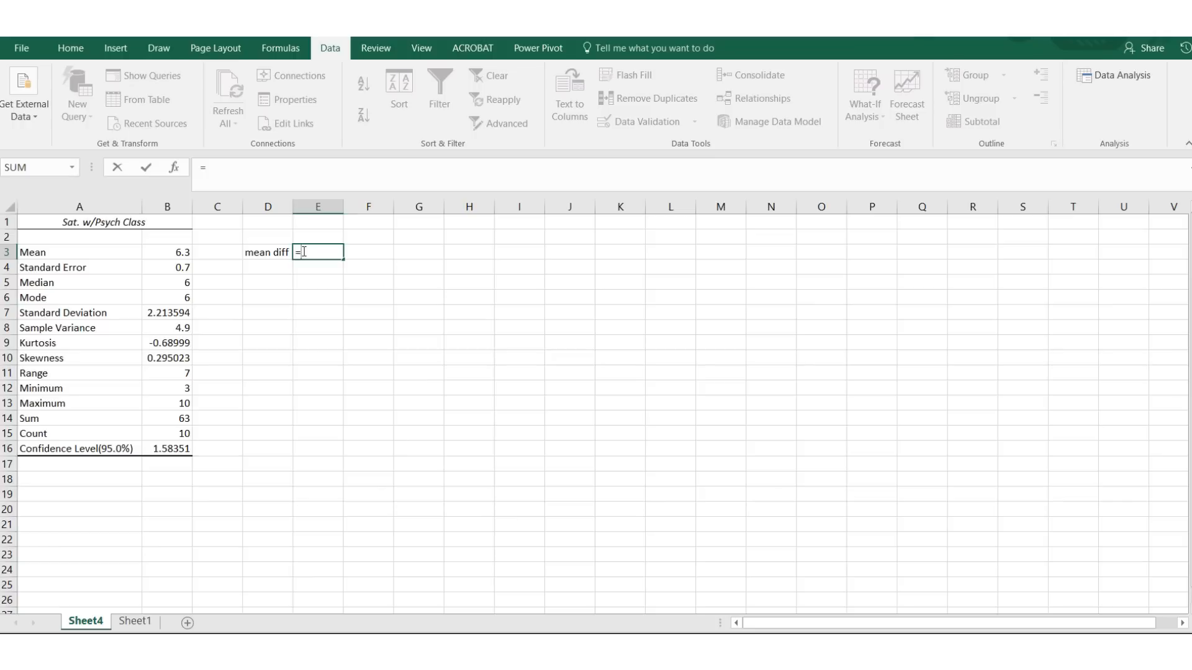
click(170, 254)
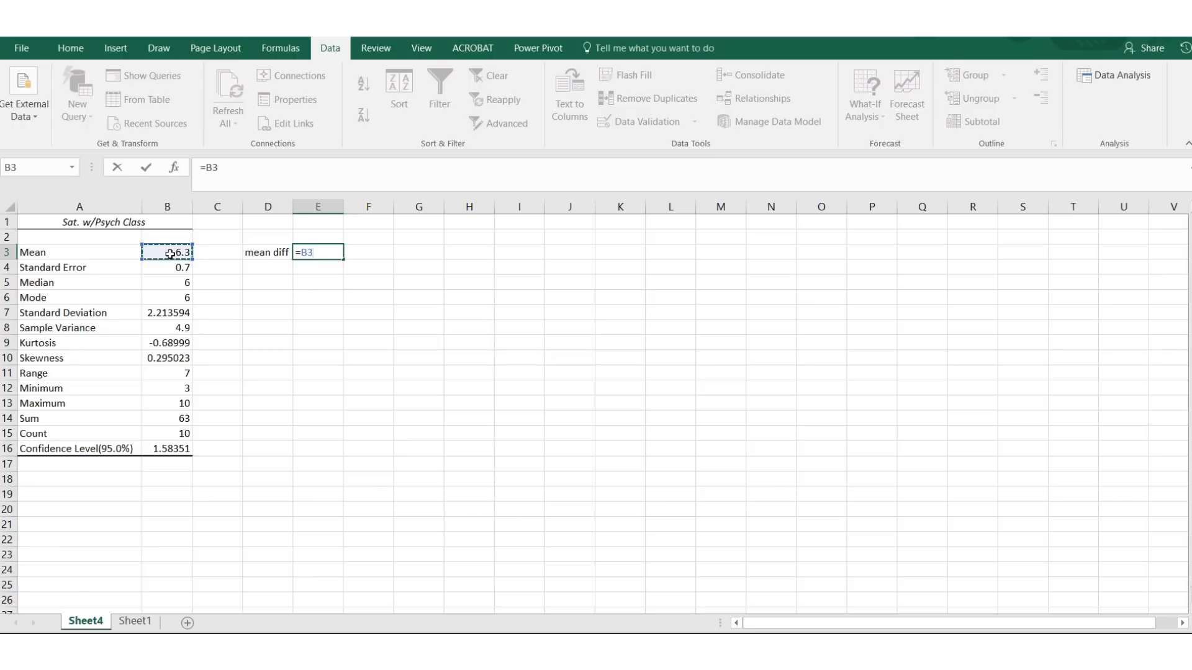
text(-5)
key(Return)
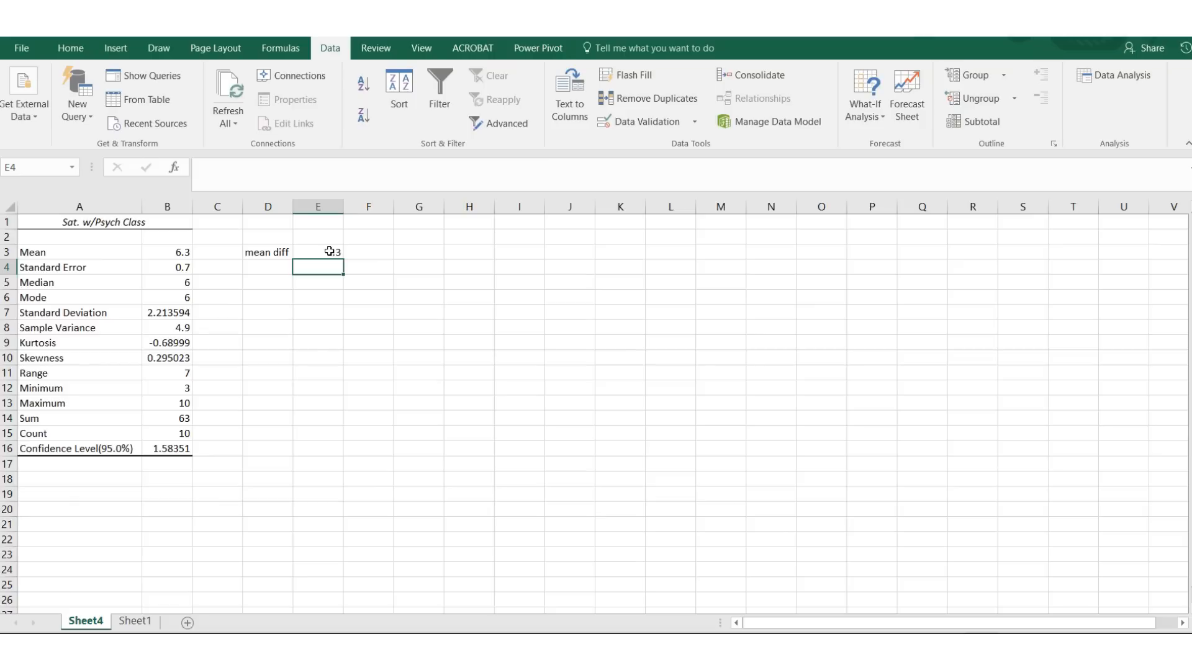
Label cell D4 "t" and calculate the t statistic in E4 with the formula =E3/B4
double_click(268, 272)
text(t)
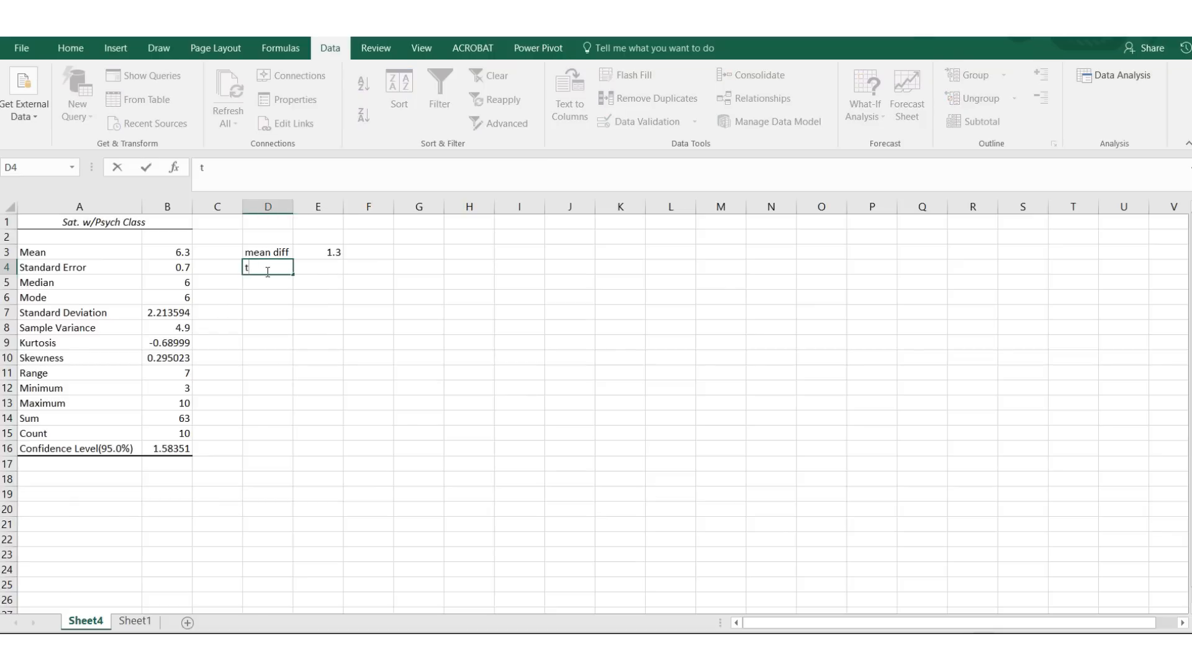
click(330, 265)
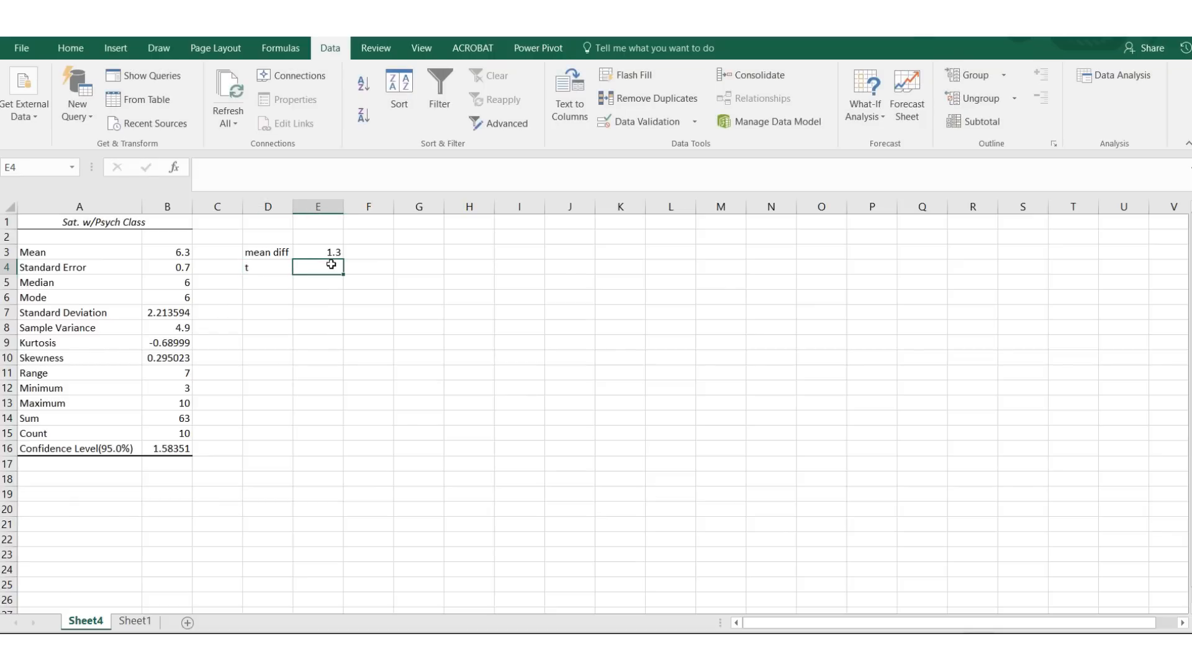
text(=)
click(322, 254)
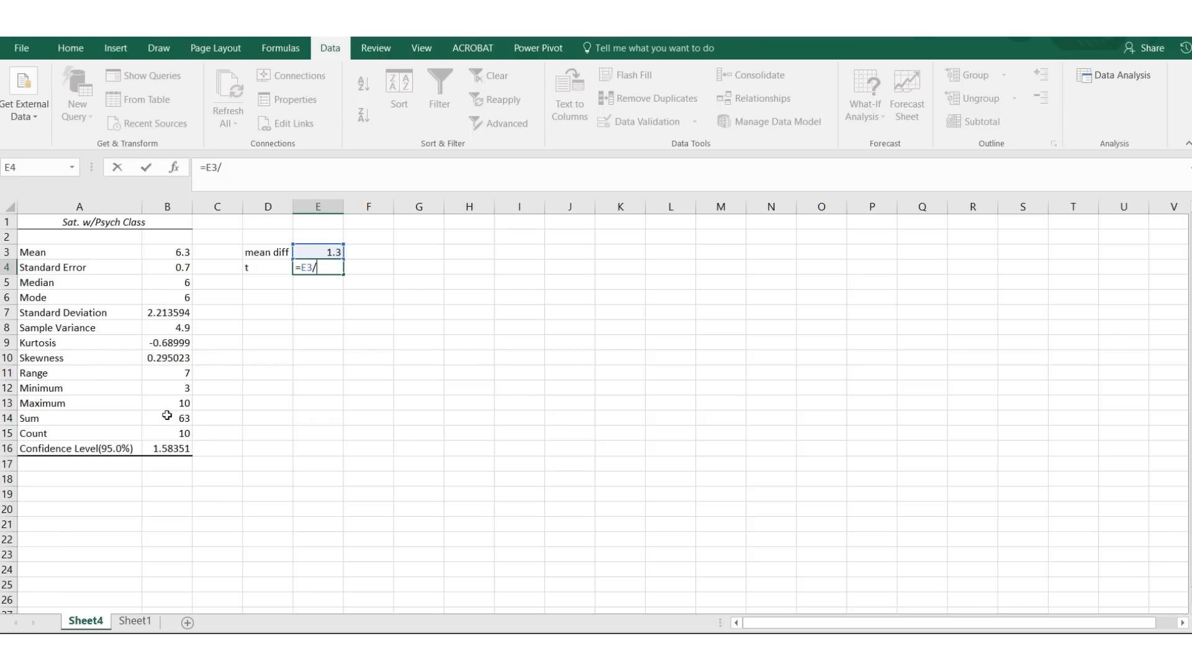
click(180, 269)
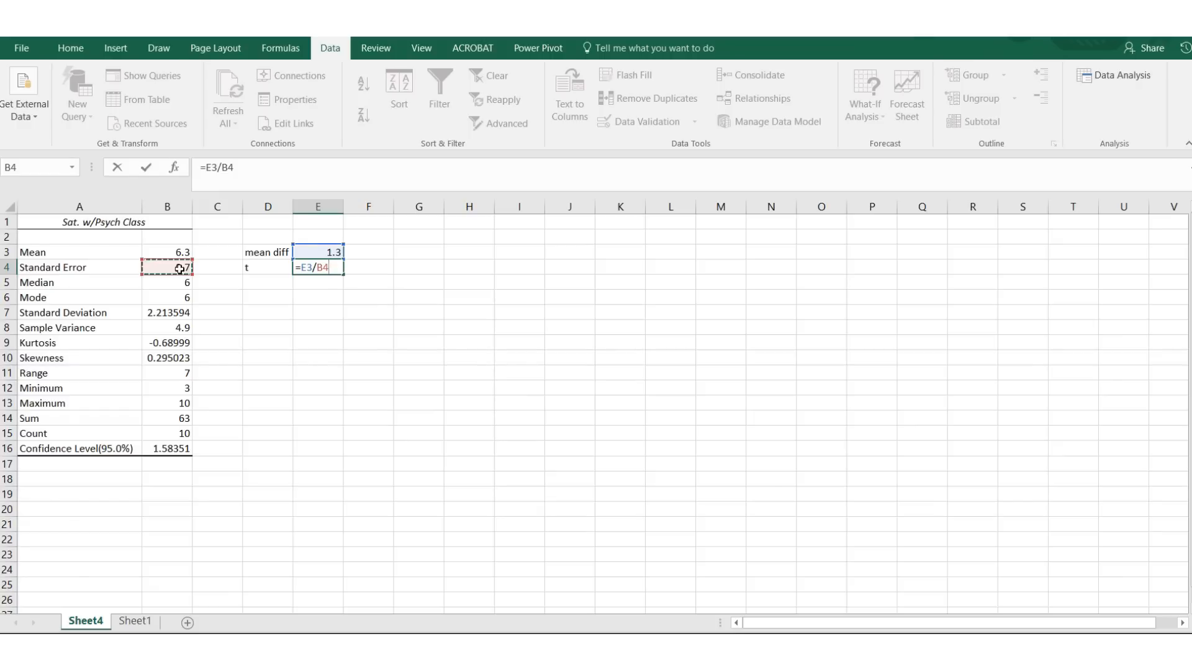
key(Return)
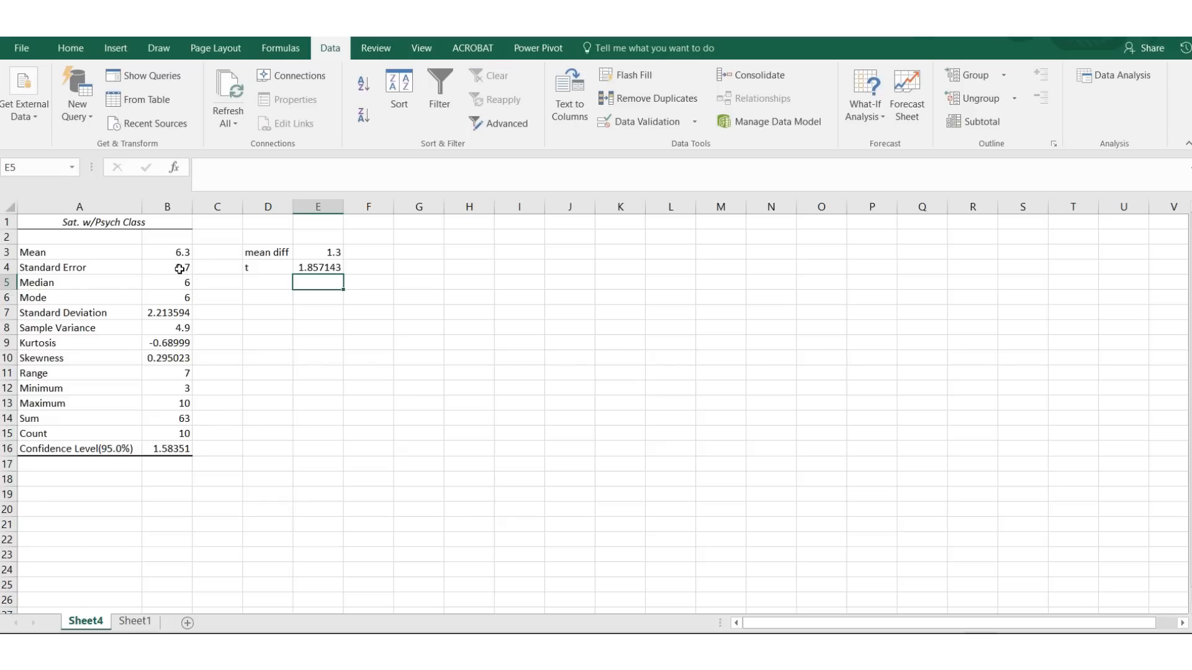
Switch to the Word document, arrange it side by side with the Excel workbook, and place the cursor before the value in the t equation
key(alt+Tab)
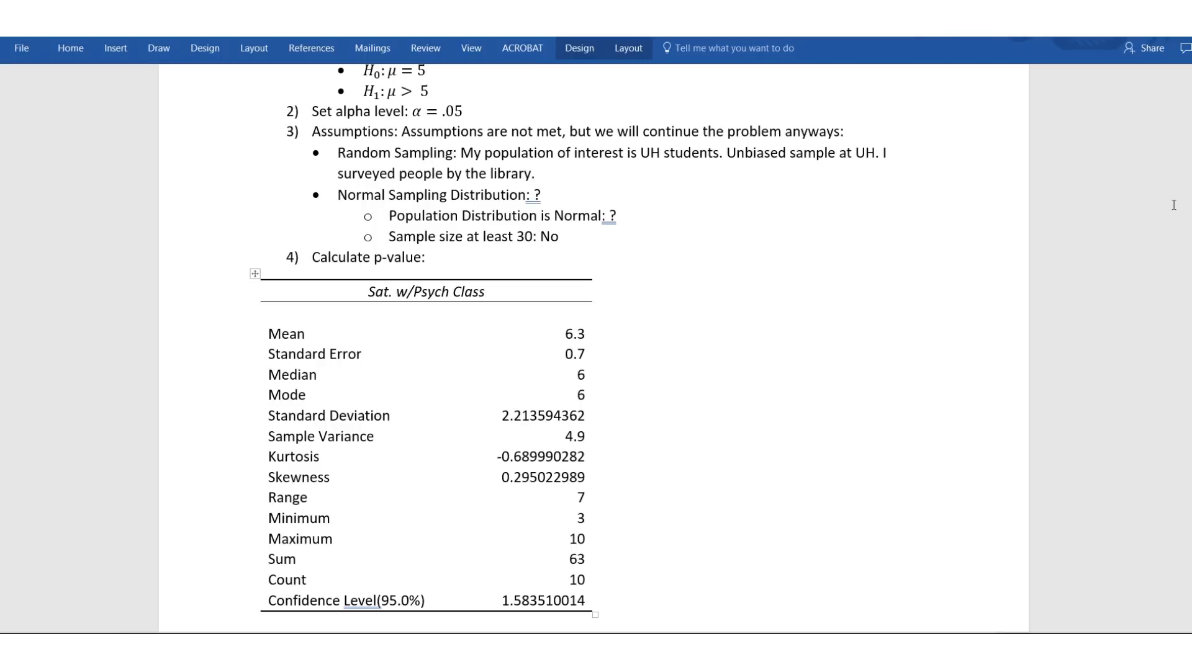
key(ctrl+End)
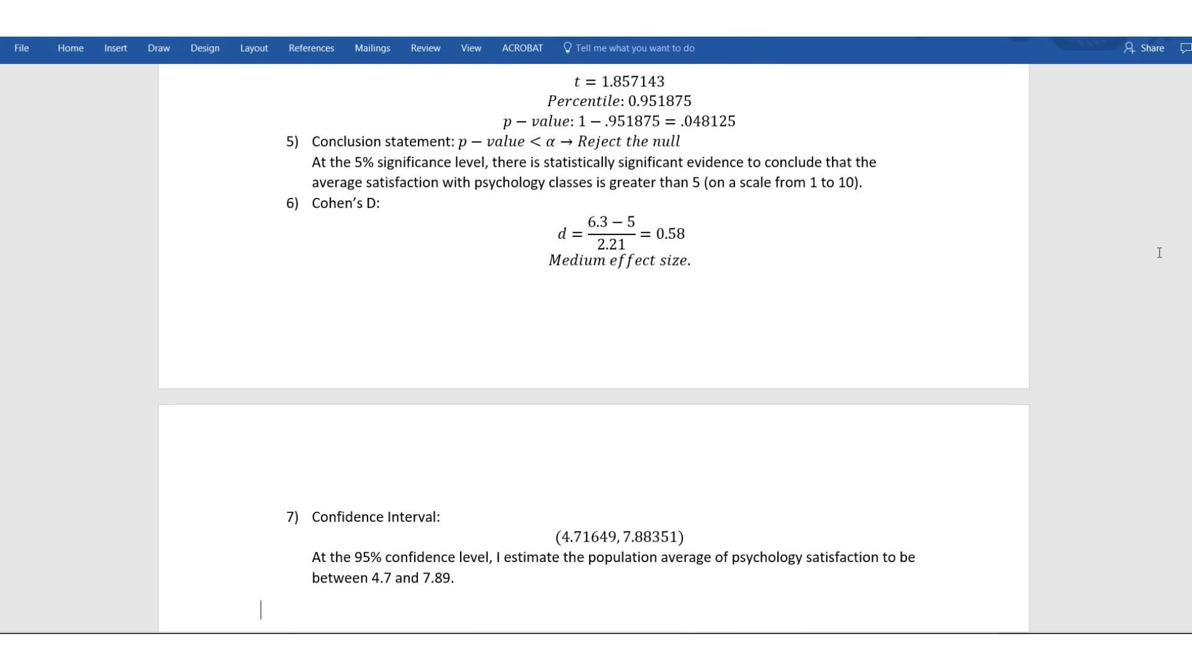
key(Up)
key(Up)
key(Up)
key(Up)
key(Up)
key(Up)
key(Up)
key(Up)
key(Up)
key(Up)
key(Up)
key(Up)
key(Up)
key(Up)
key(Up)
key(Up)
key(Up)
key(Up)
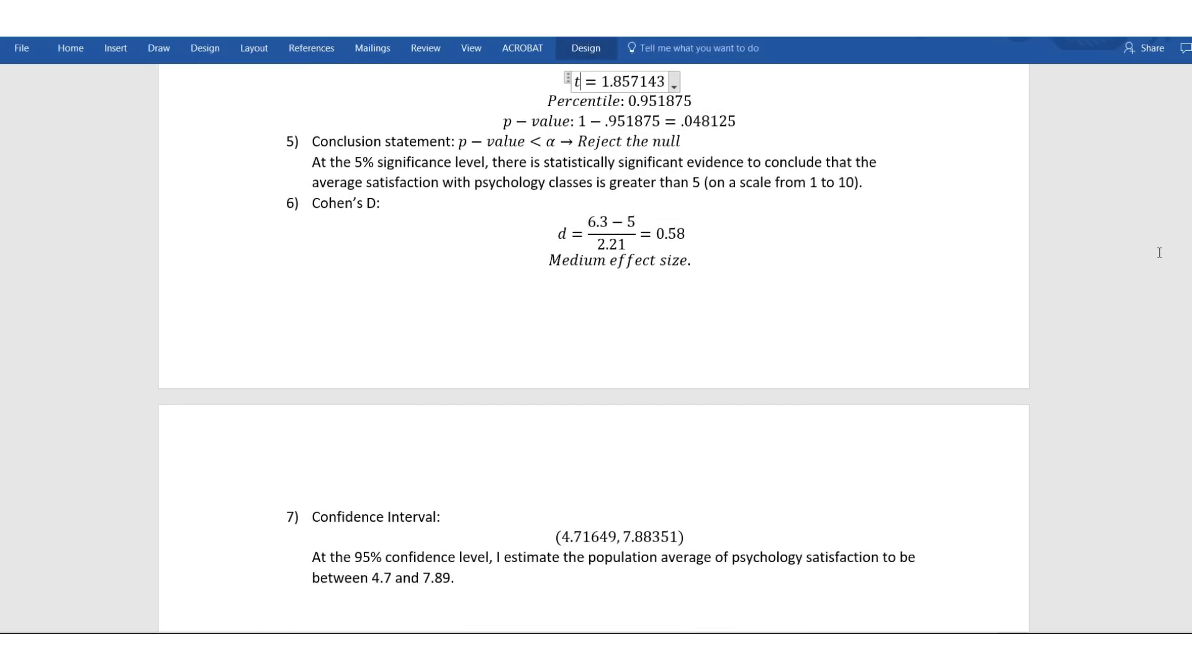
key(Up)
key(Up)
key(Up)
key(Up)
key(Up)
key(Up)
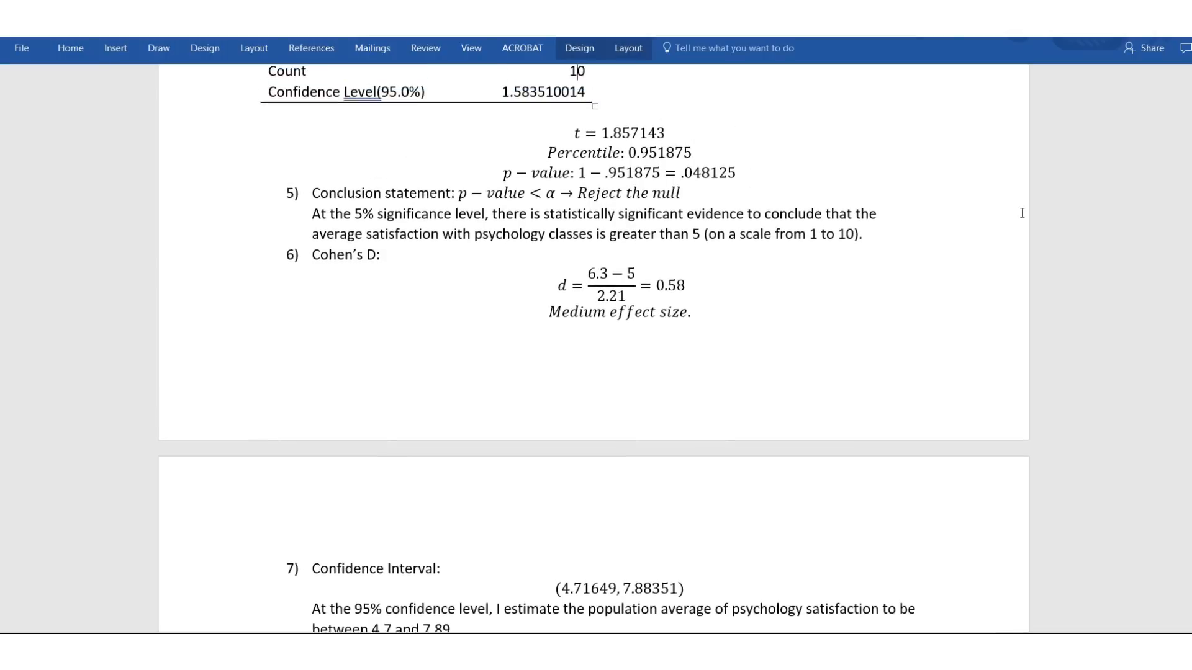
click(600, 202)
drag(652, 28, 1189, 56)
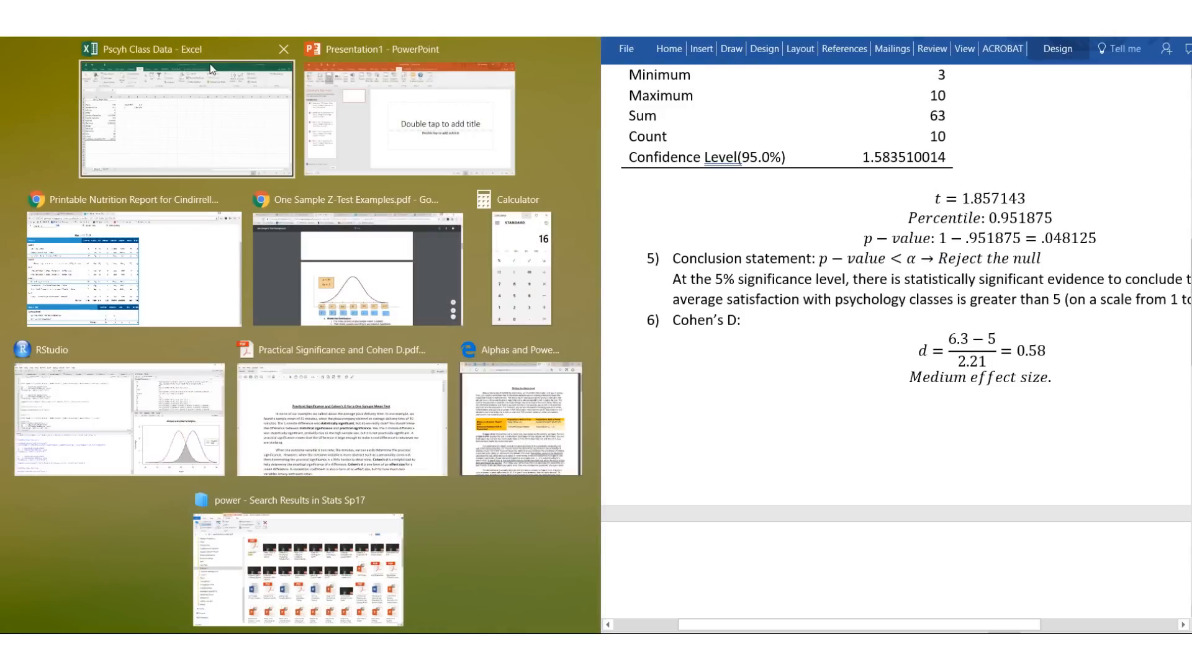
click(211, 69)
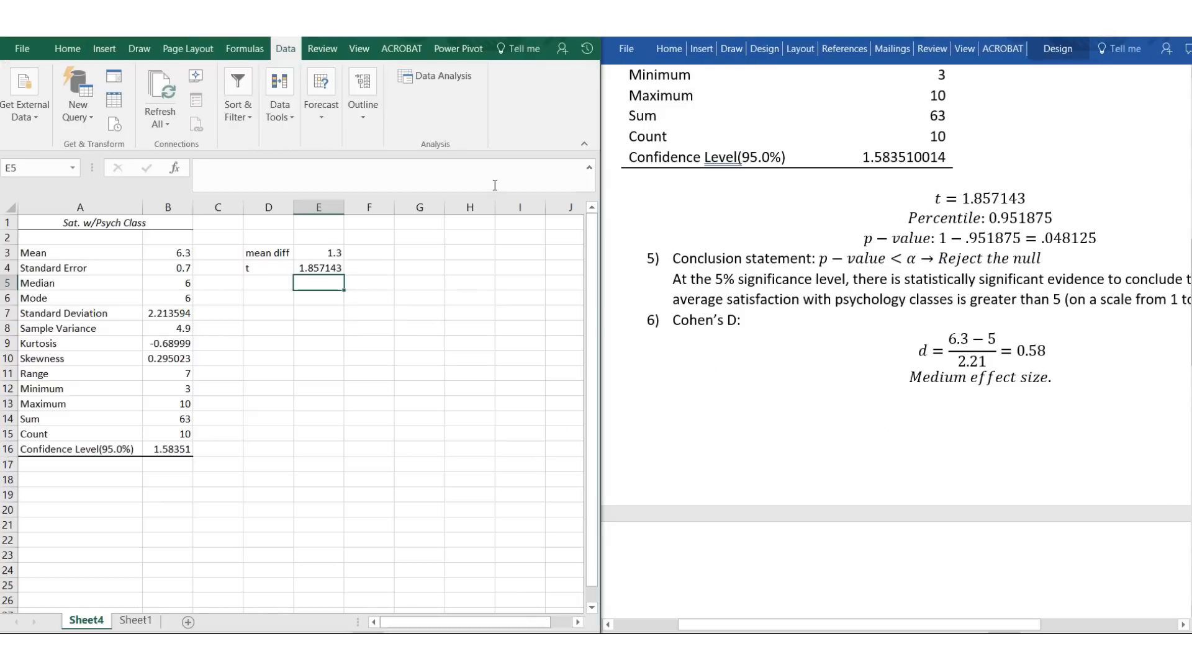
click(954, 200)
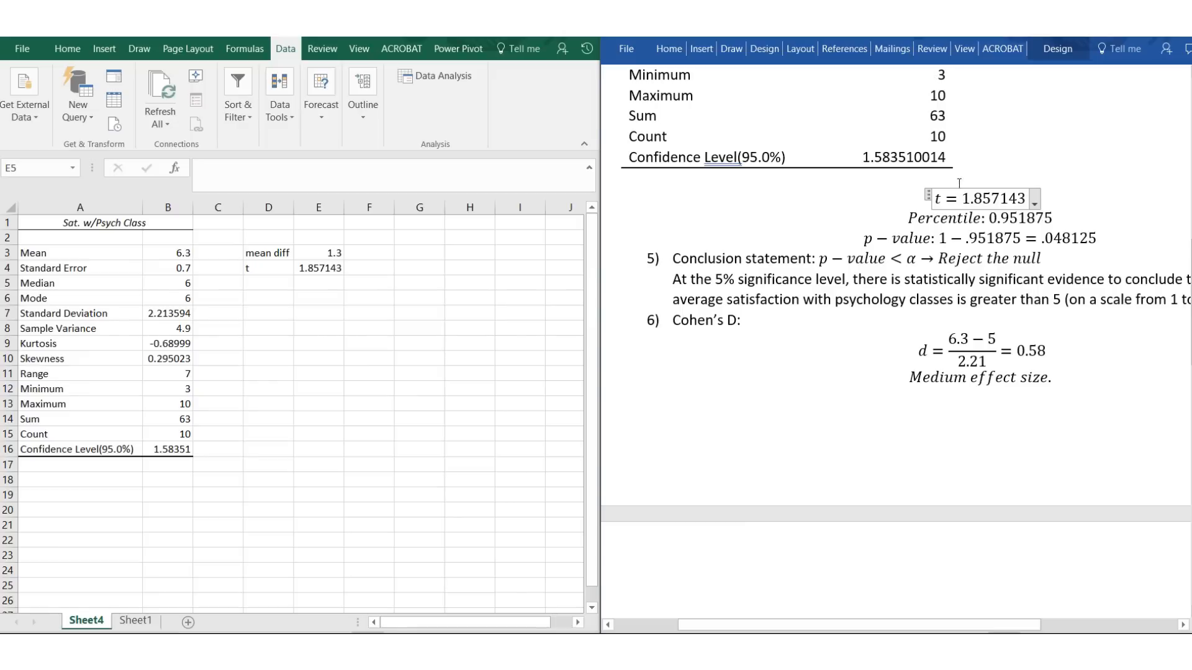
click(1053, 50)
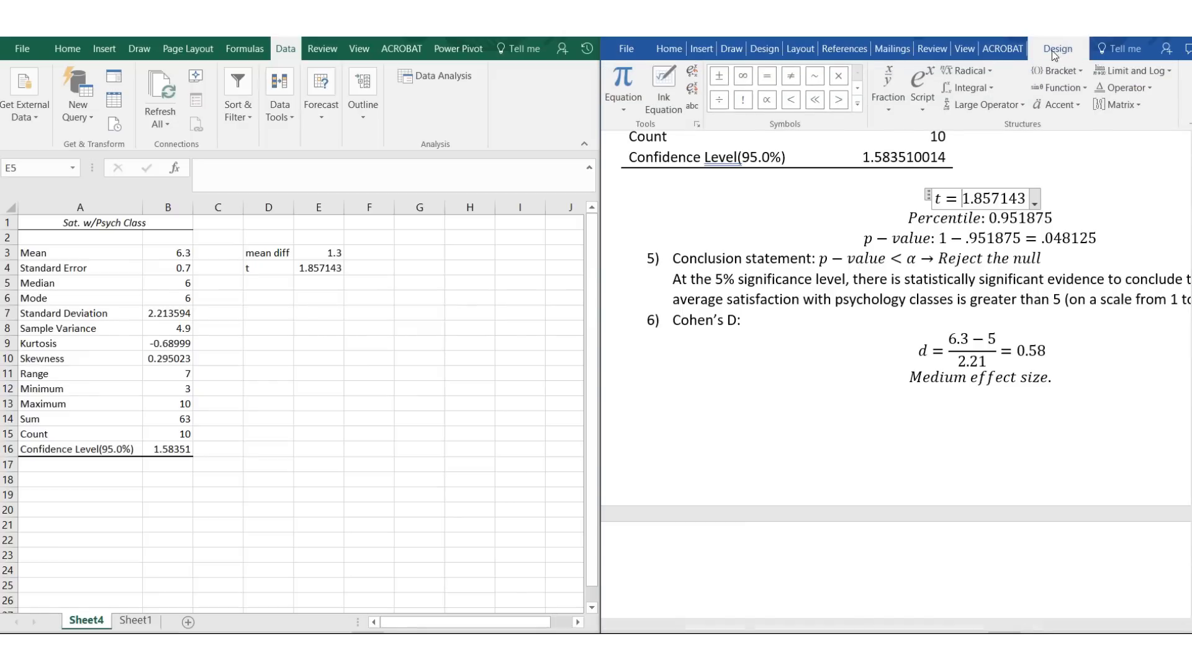
click(877, 104)
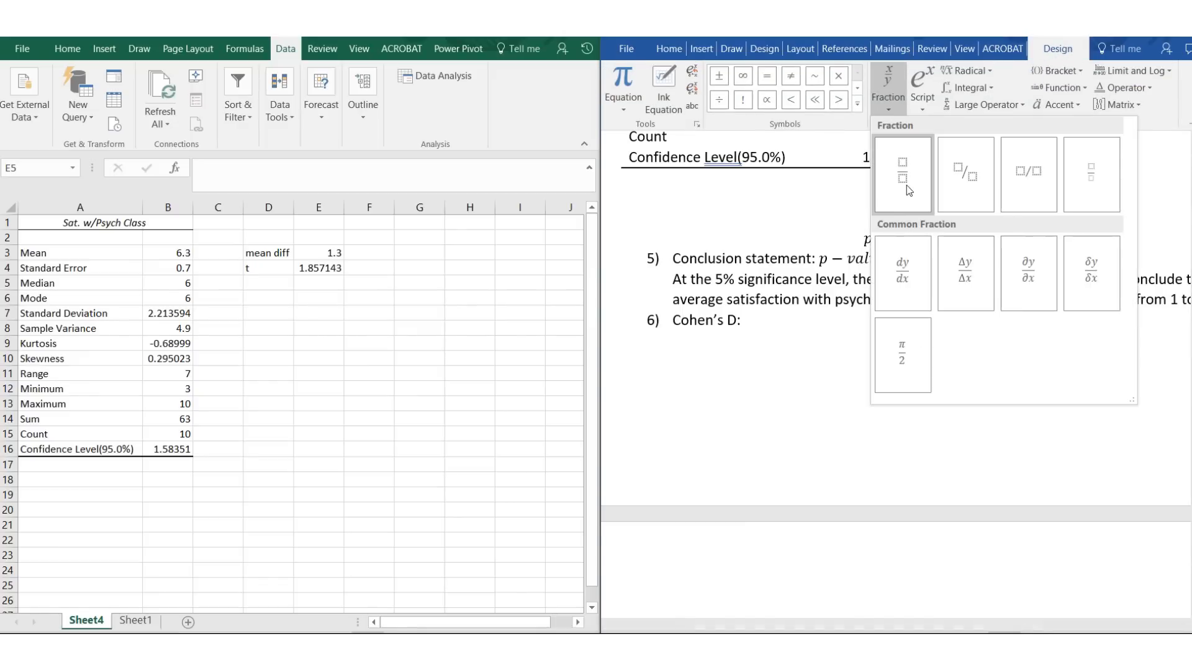
click(813, 195)
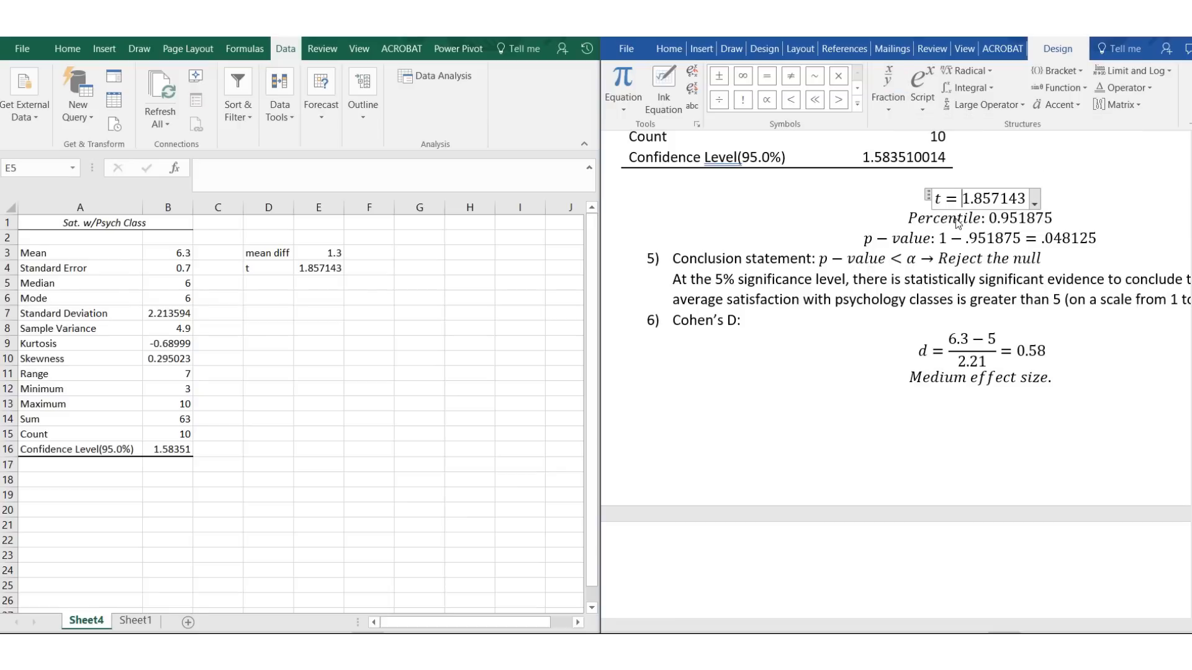
Insert the calculation (6.3-5)/.7 = as a fraction before the result in the t equation
text(()
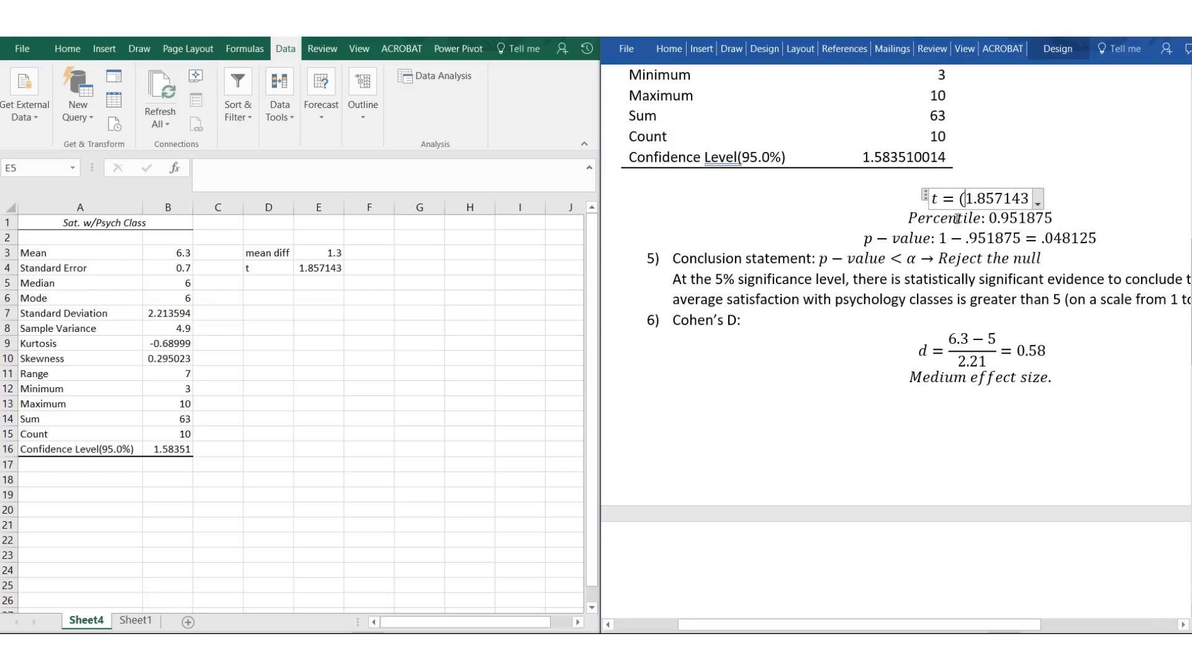
text(6.3)
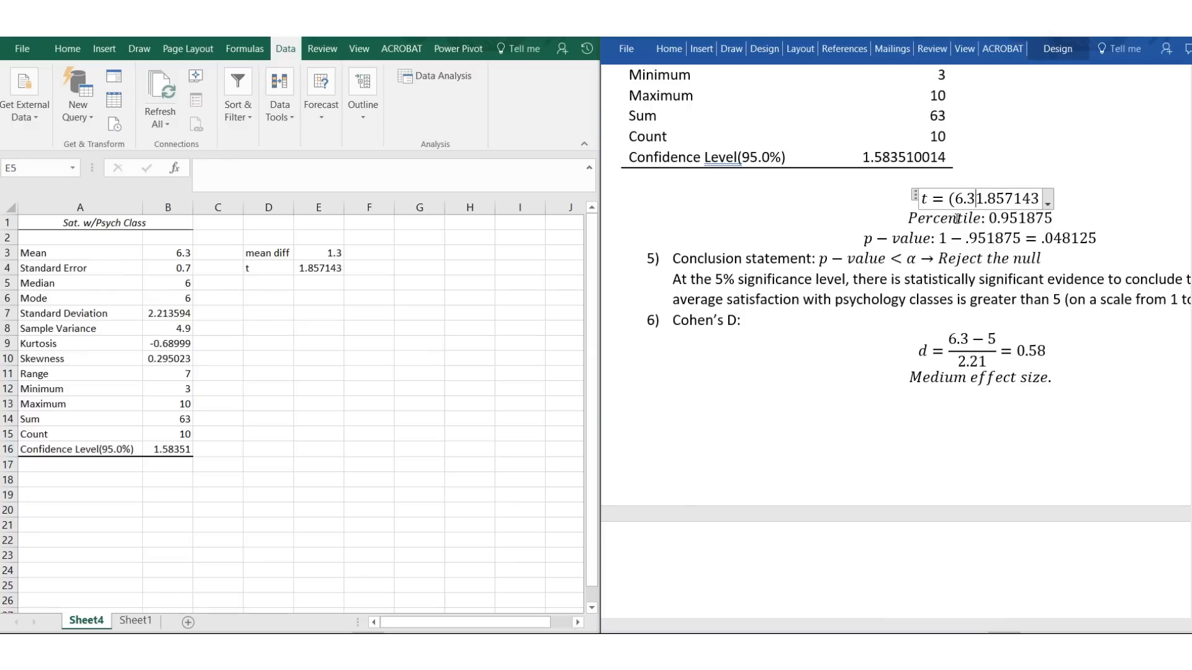
text(-)
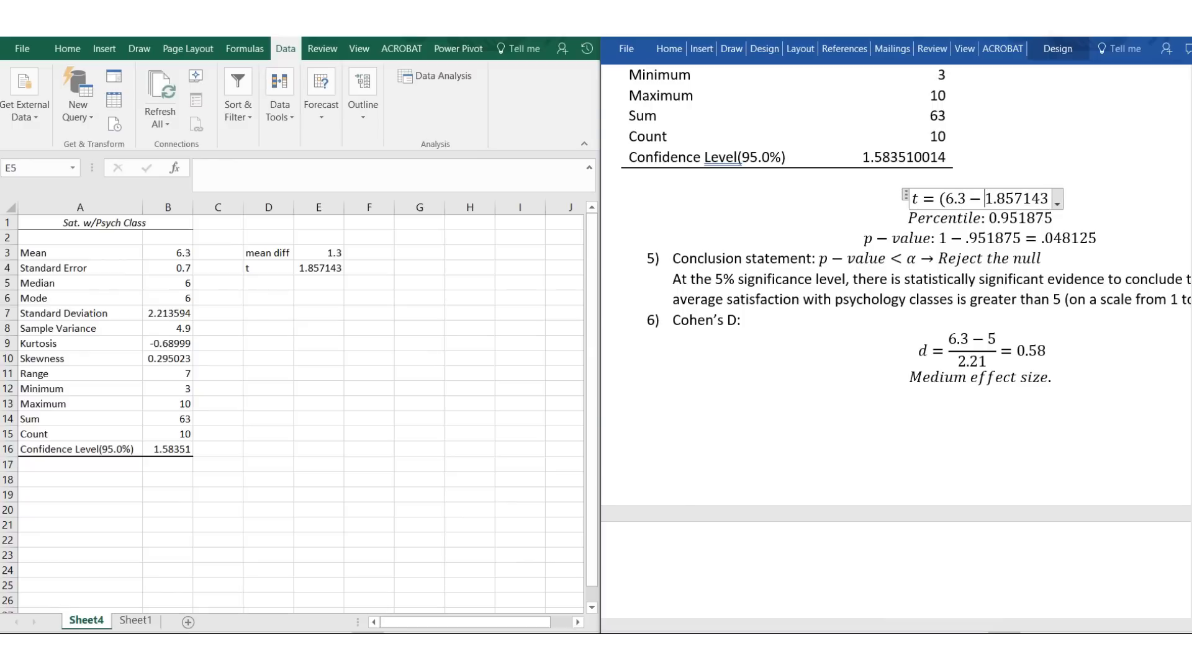
text(5))
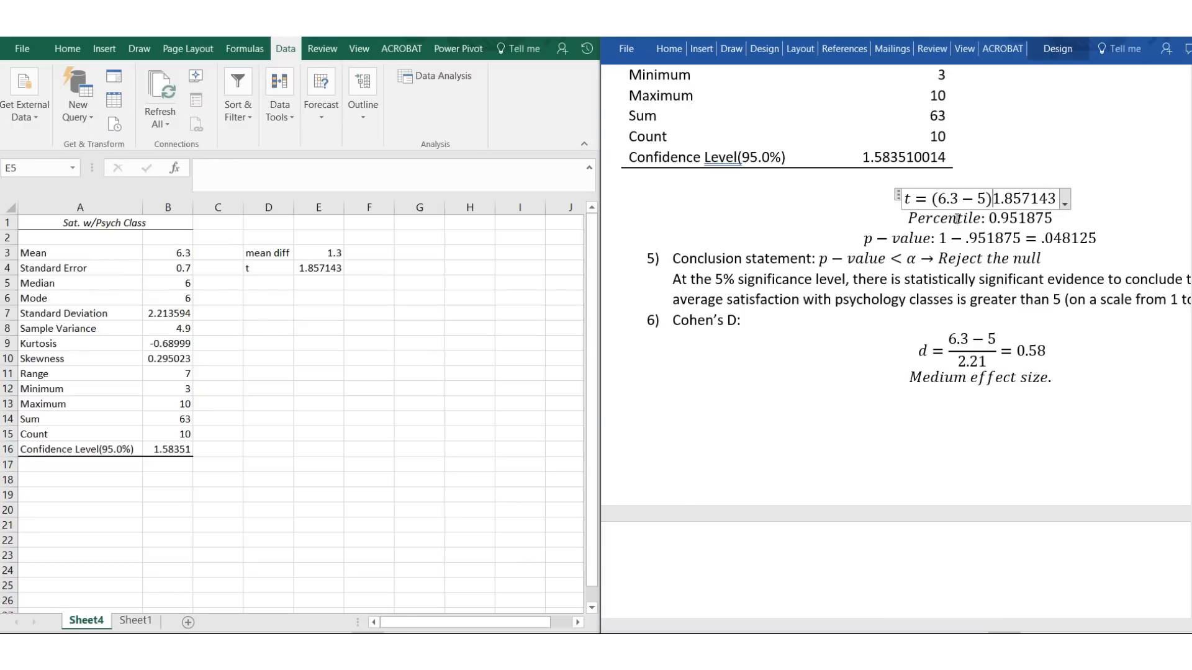
text(/.7)
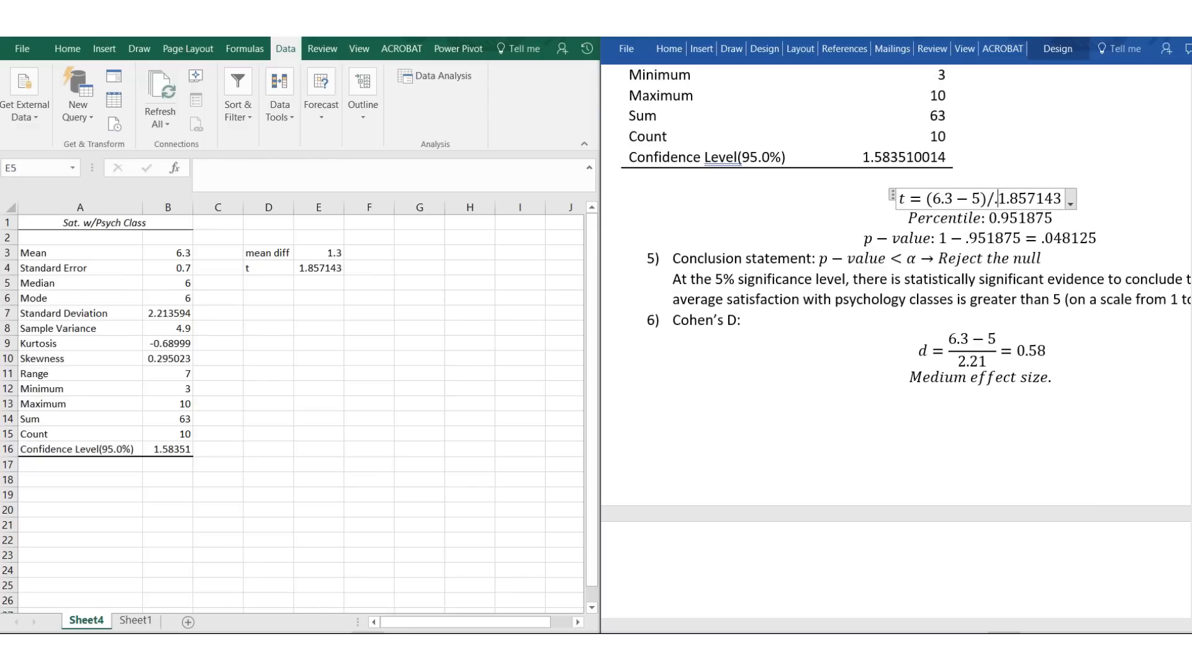
text( =)
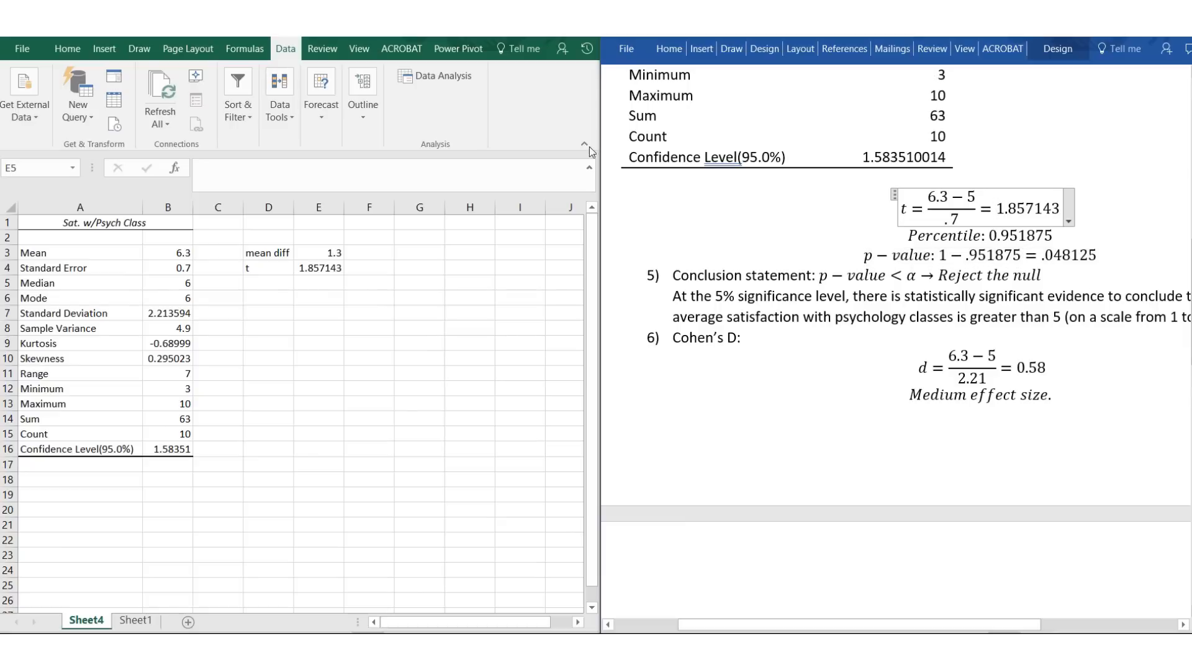
Return to the Excel workbook at full window size and calculate the percentile in cell E5 with =T.DIST(E4,9,TRUE)
click(523, 131)
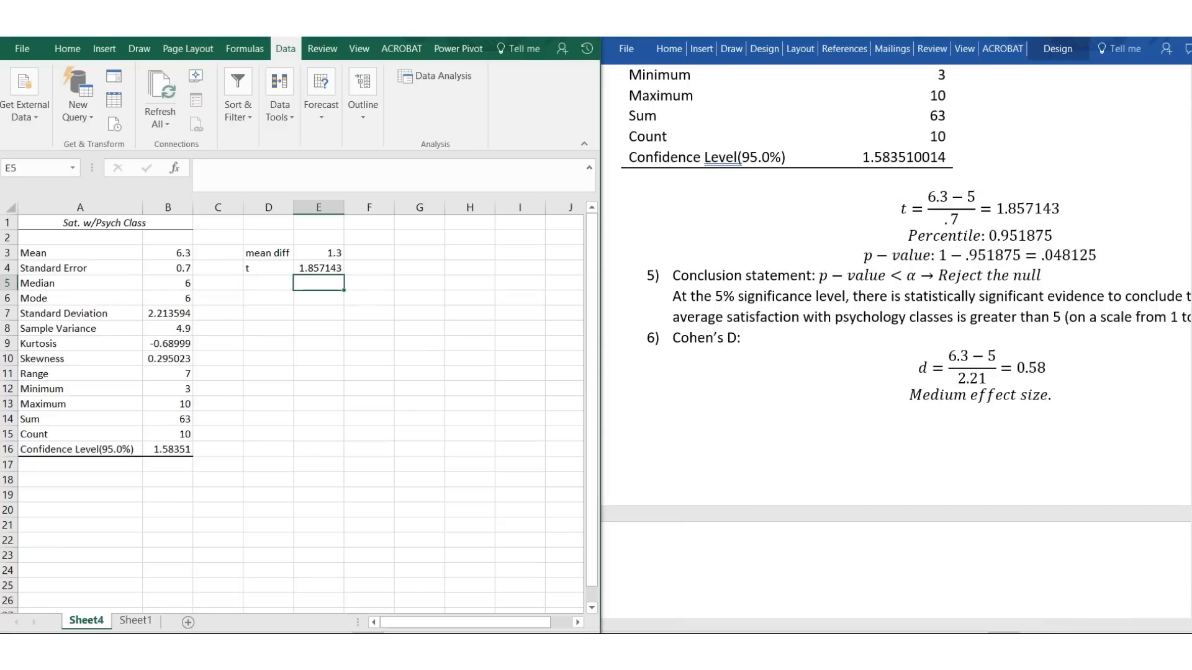
click(550, 28)
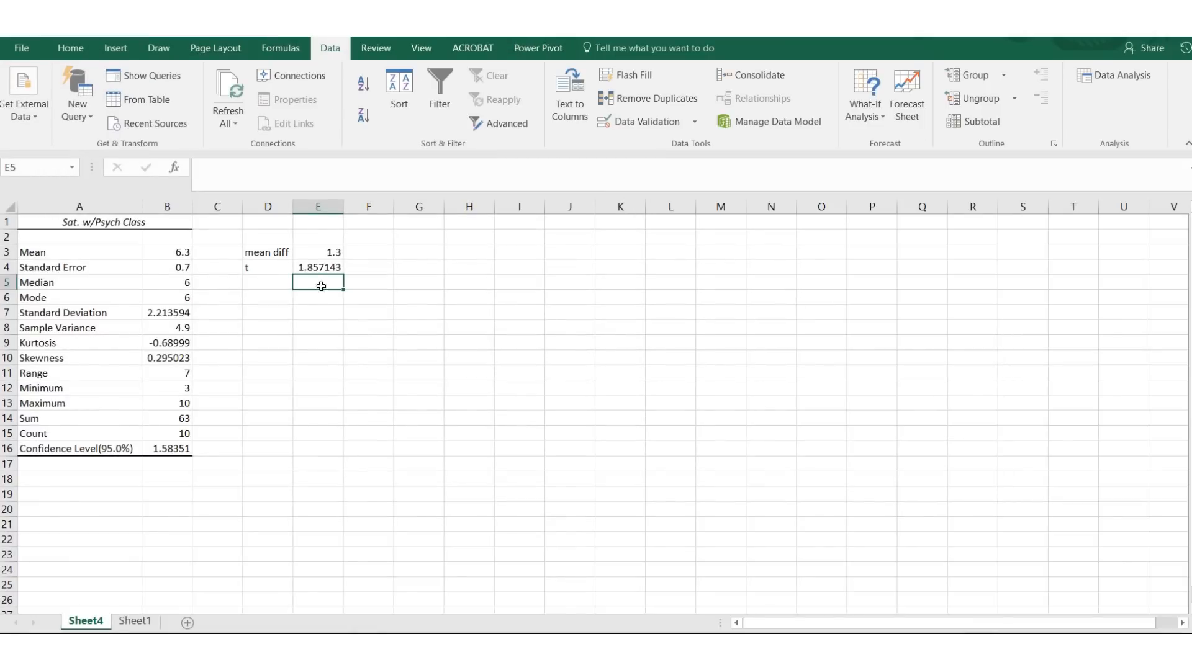
click(274, 277)
click(320, 269)
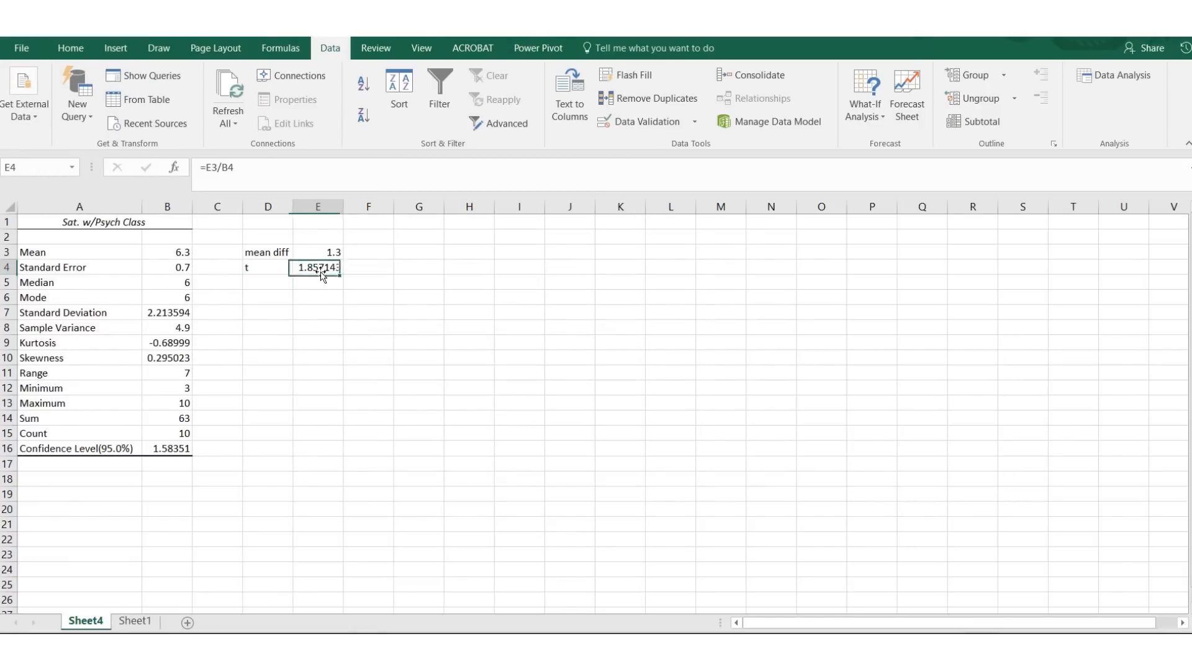
click(316, 283)
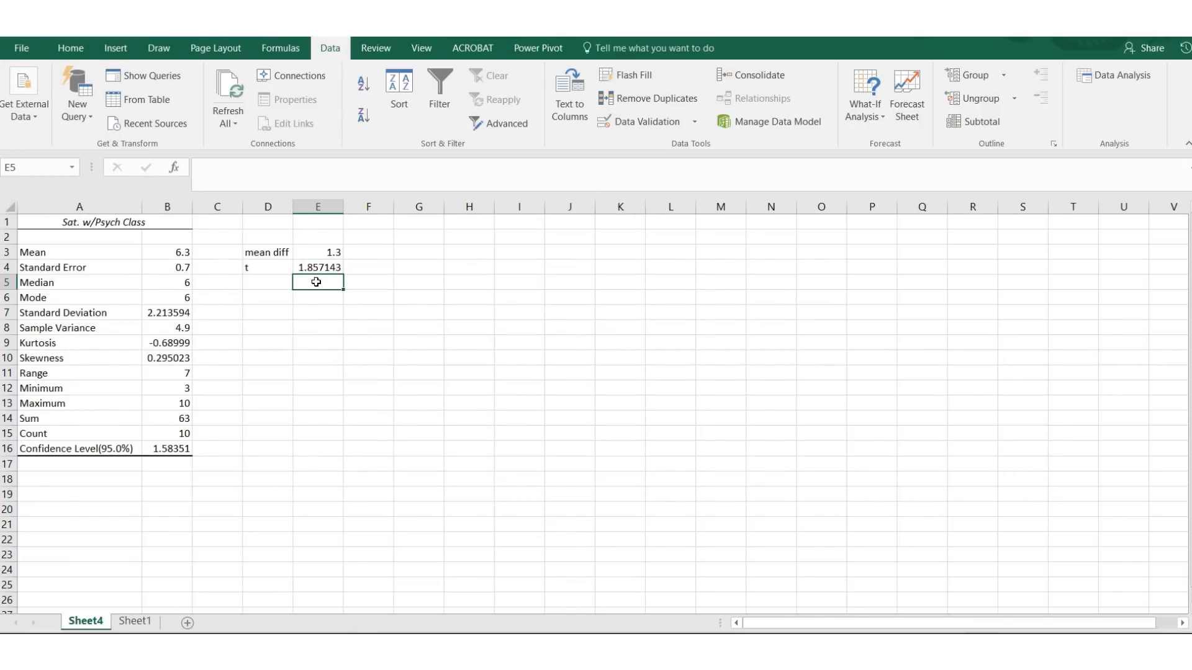
text(=)
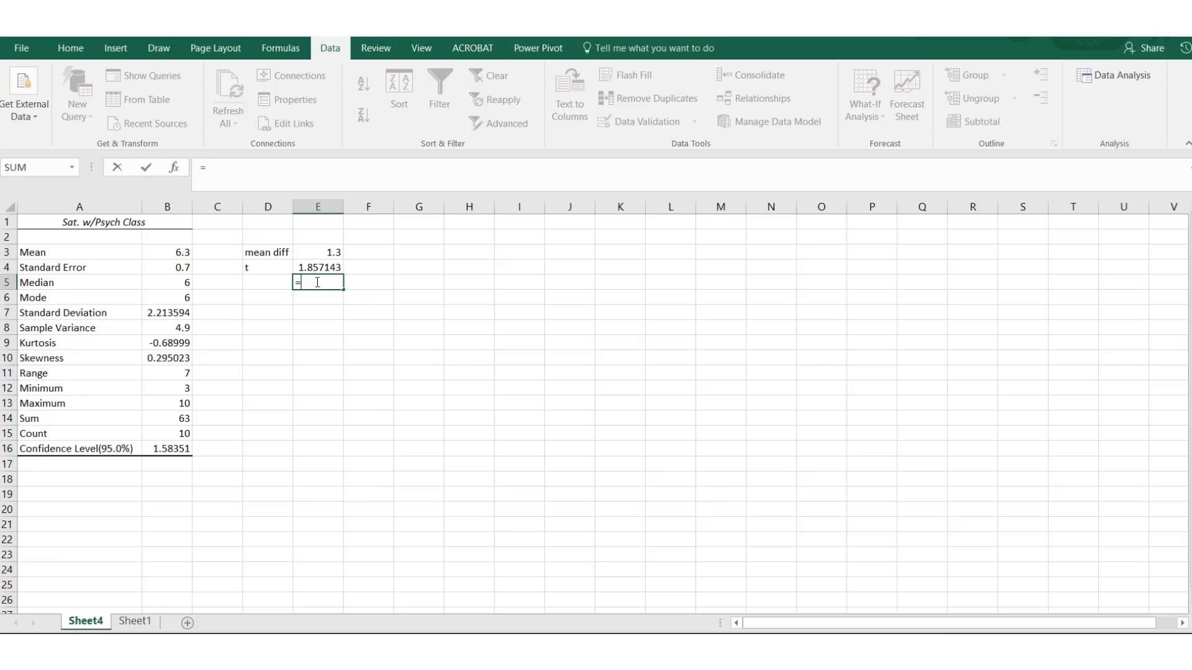
text(t.dist)
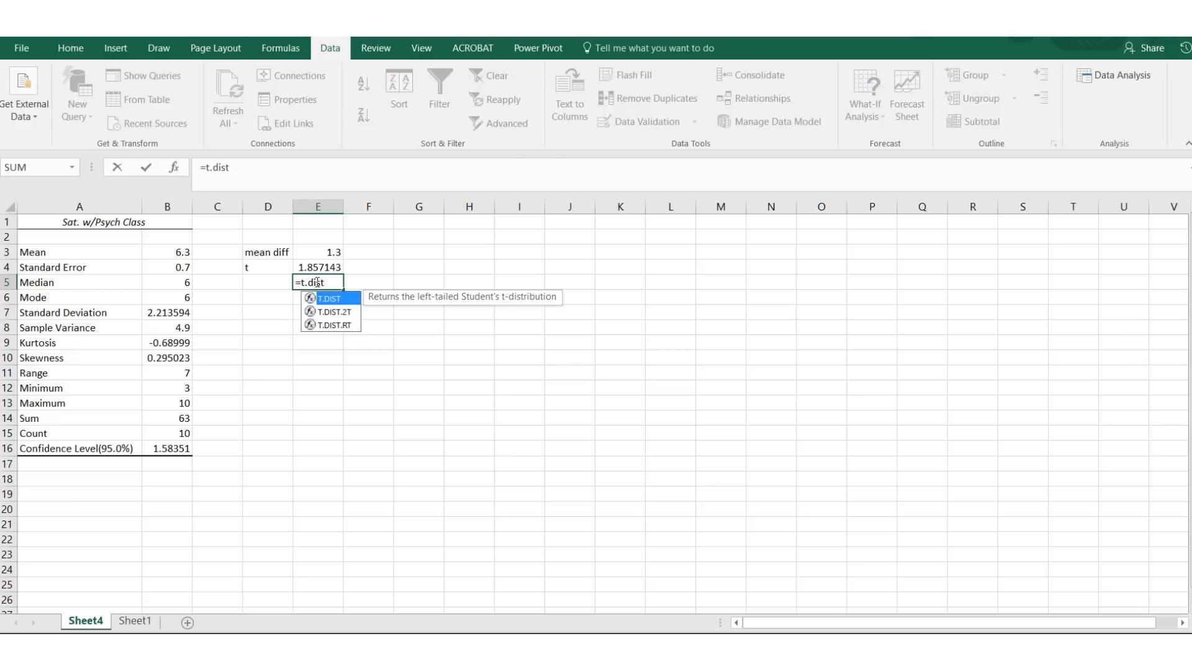
text(()
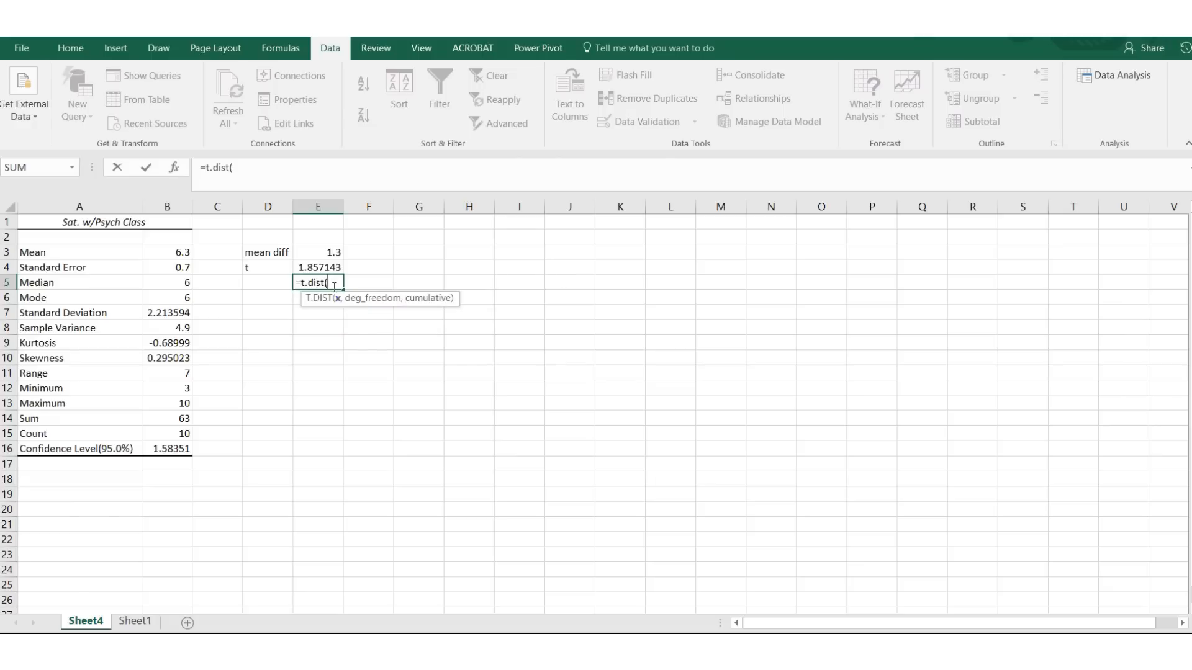
click(321, 268)
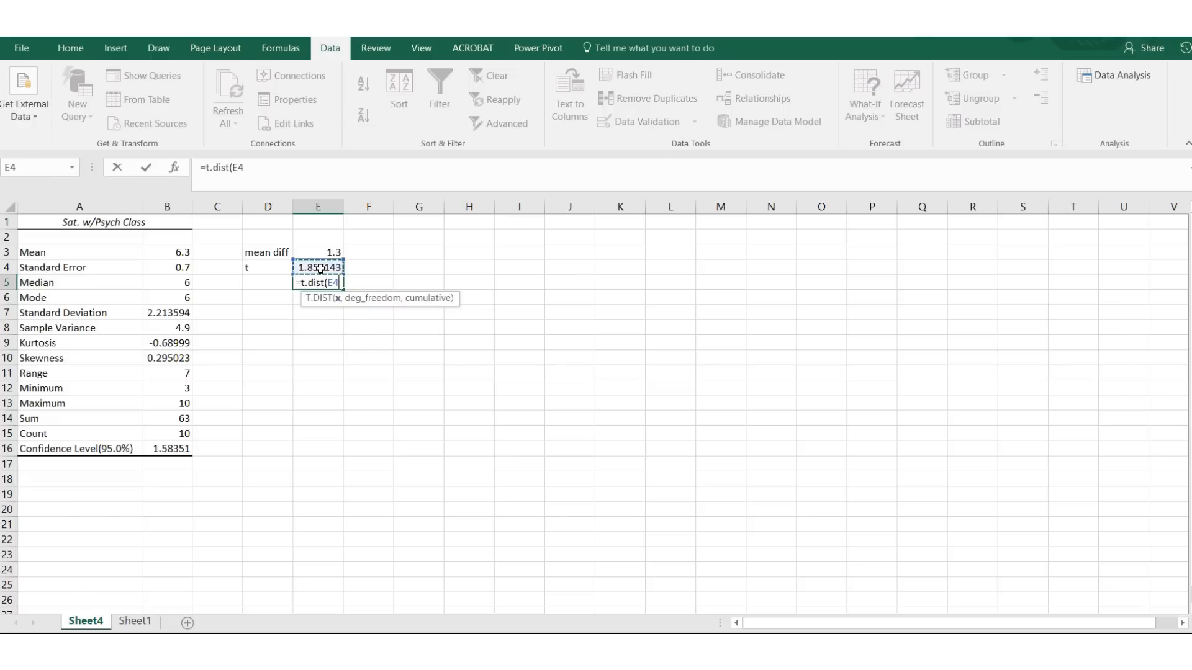
text(,)
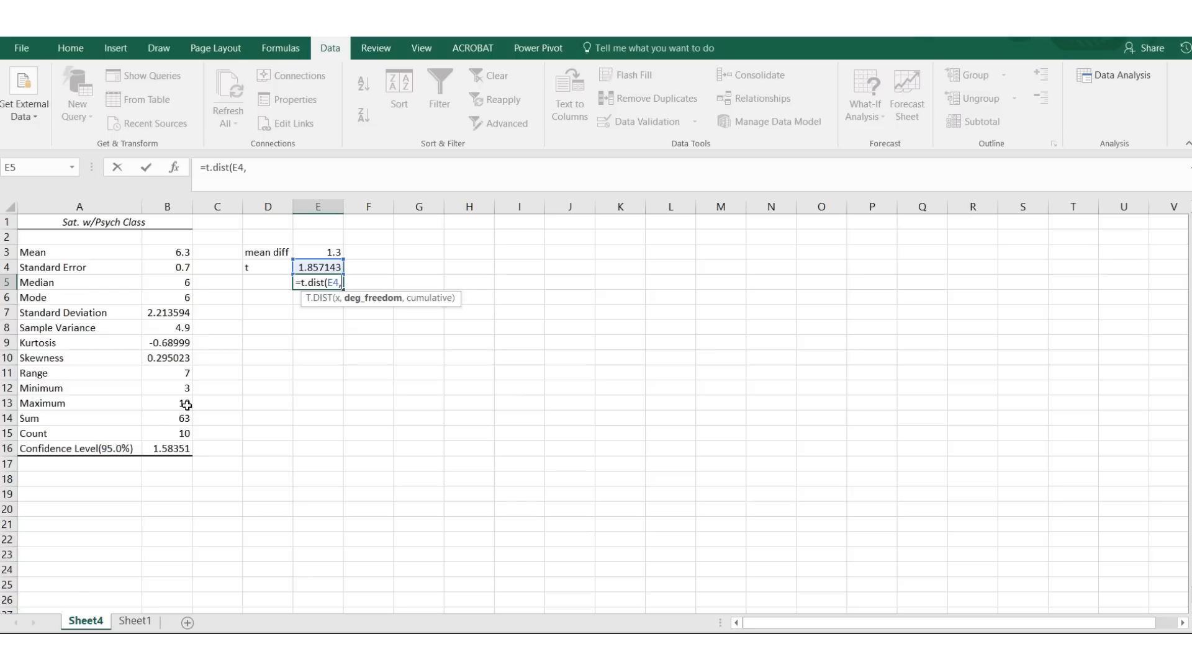
text(9,)
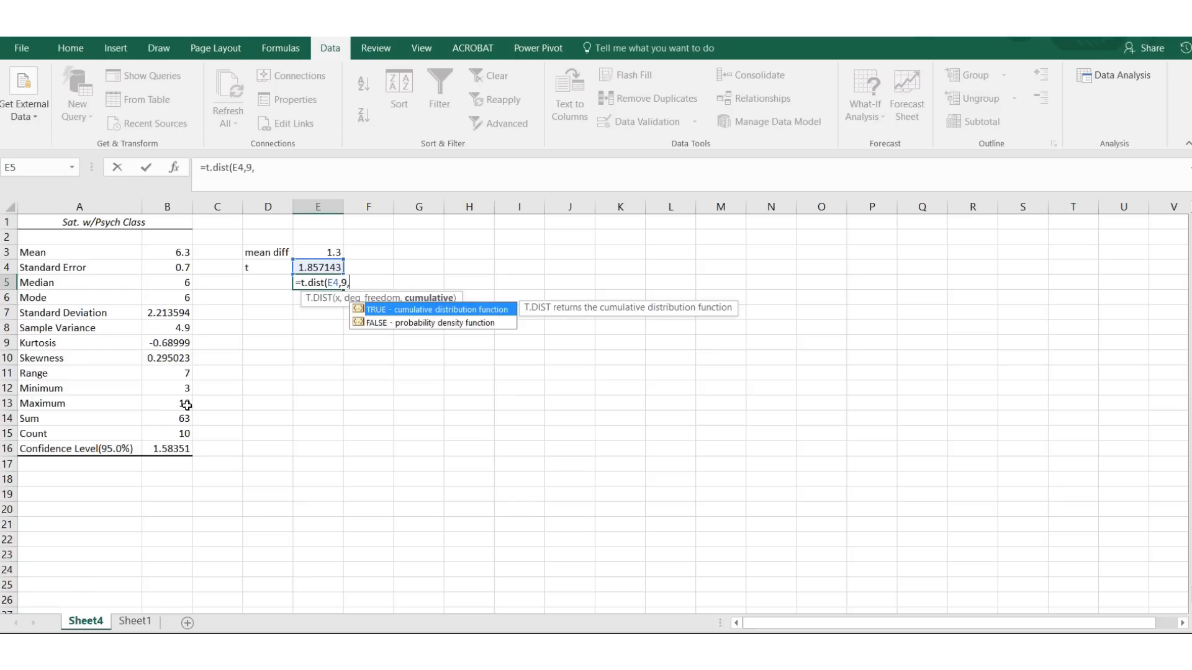
text(TRUE))
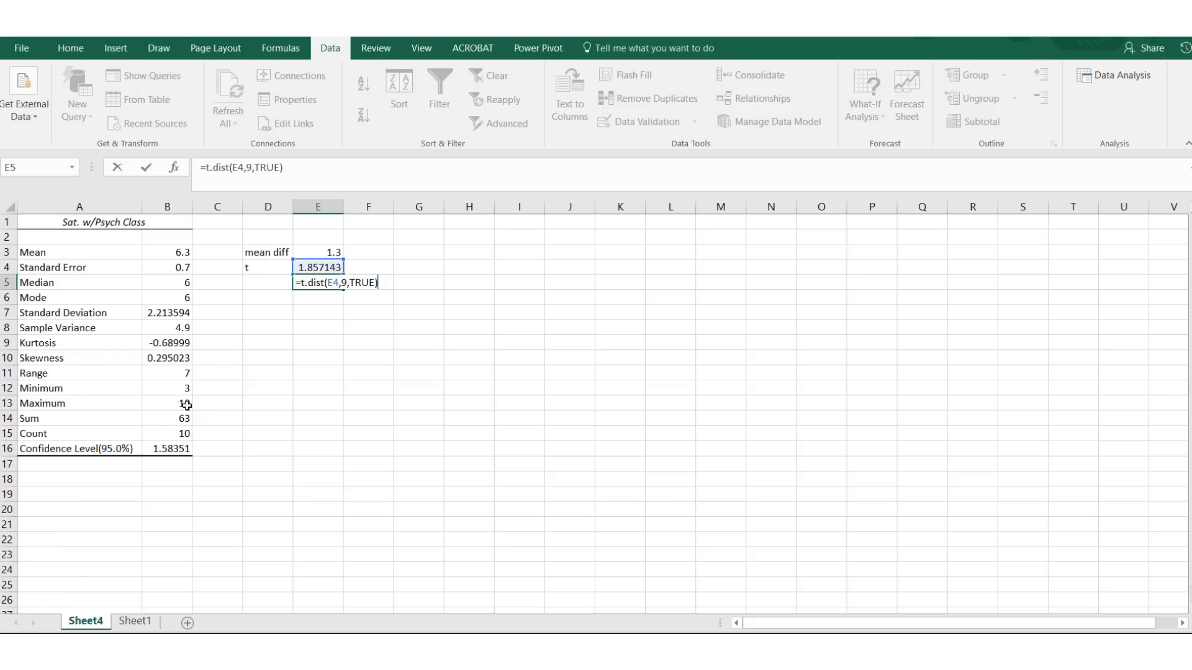
key(Return)
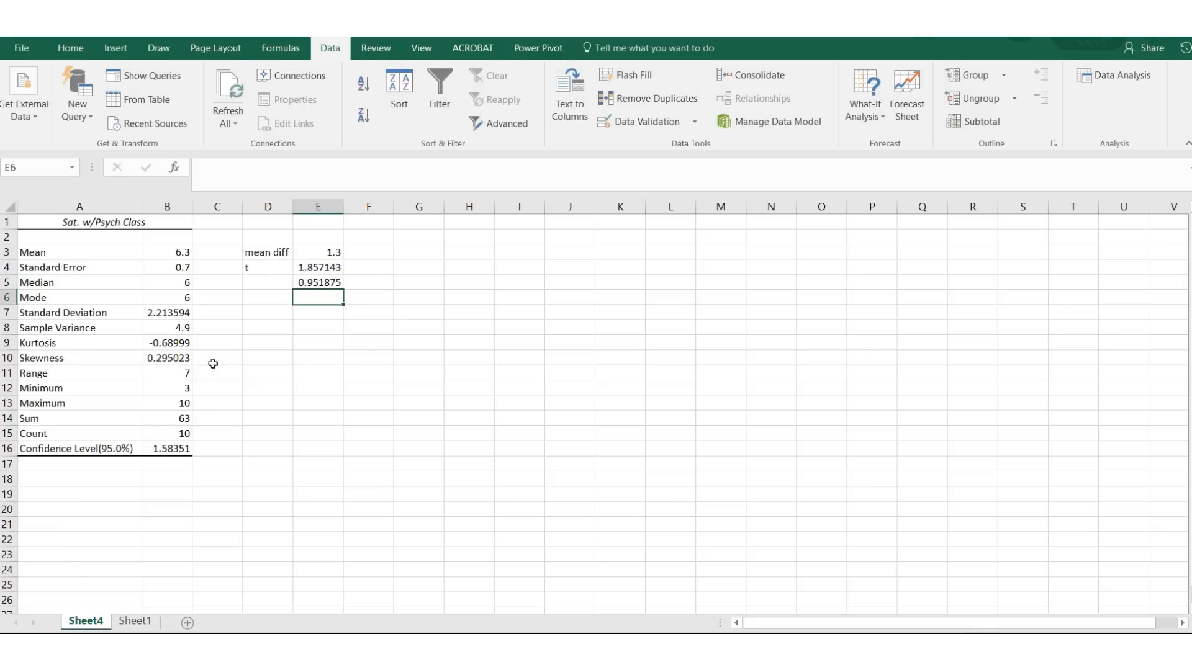
Label cell D5 "percentile" and enter the note "less than" in cell F5
click(271, 280)
text(percentile)
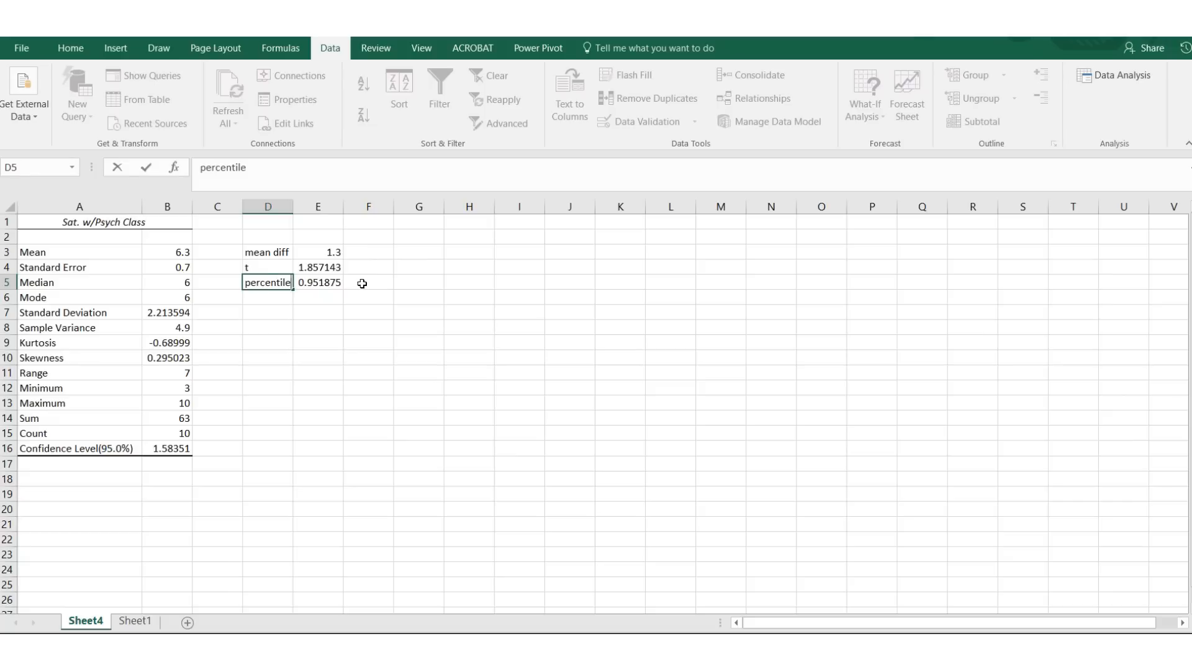
click(361, 282)
text(less than)
click(373, 297)
click(371, 281)
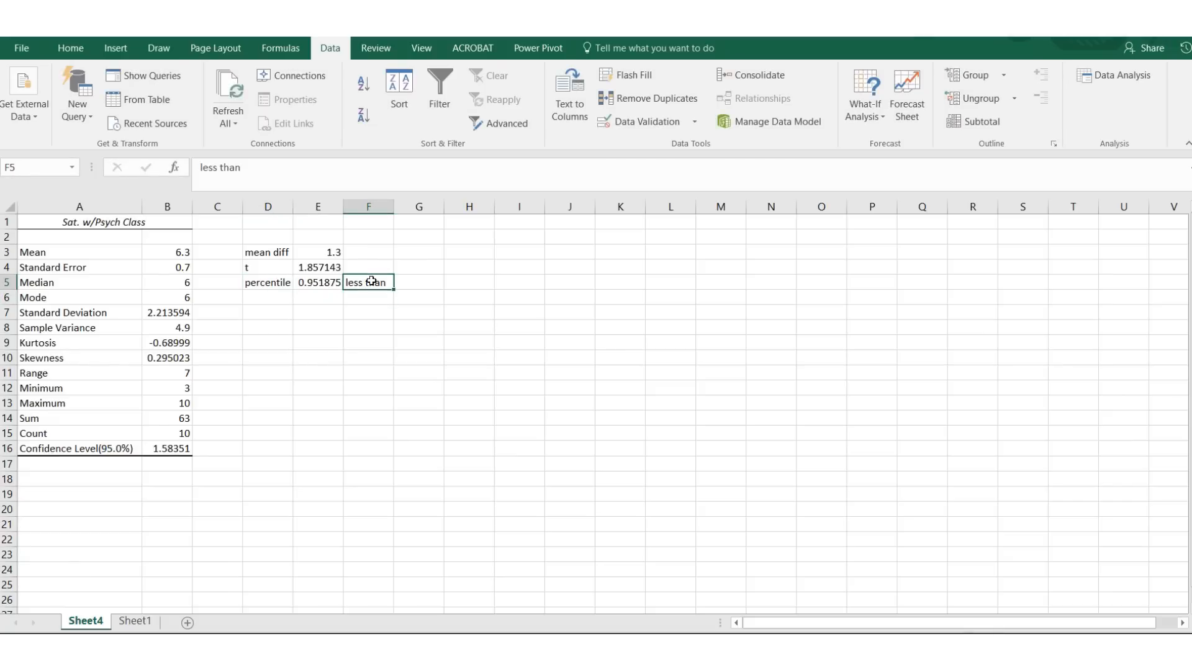
Label cell D6 "greater" in the Excel workbook and calculate its probability in cell E6 with =1-E5
key(alt+Tab)
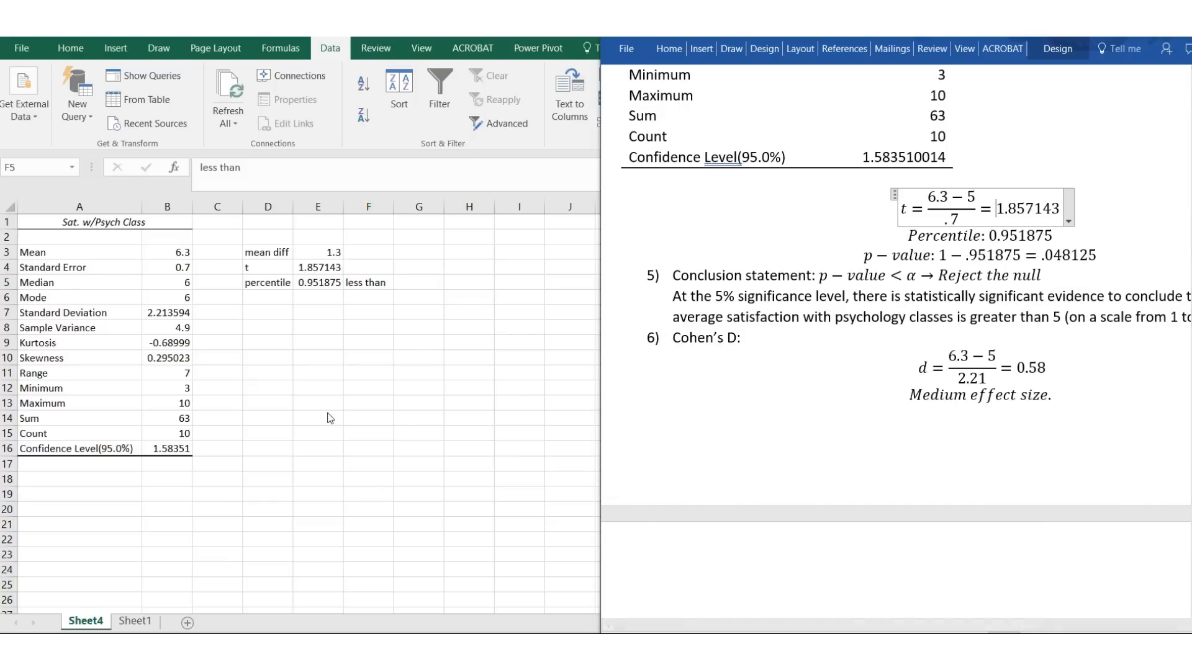
key(alt+Tab)
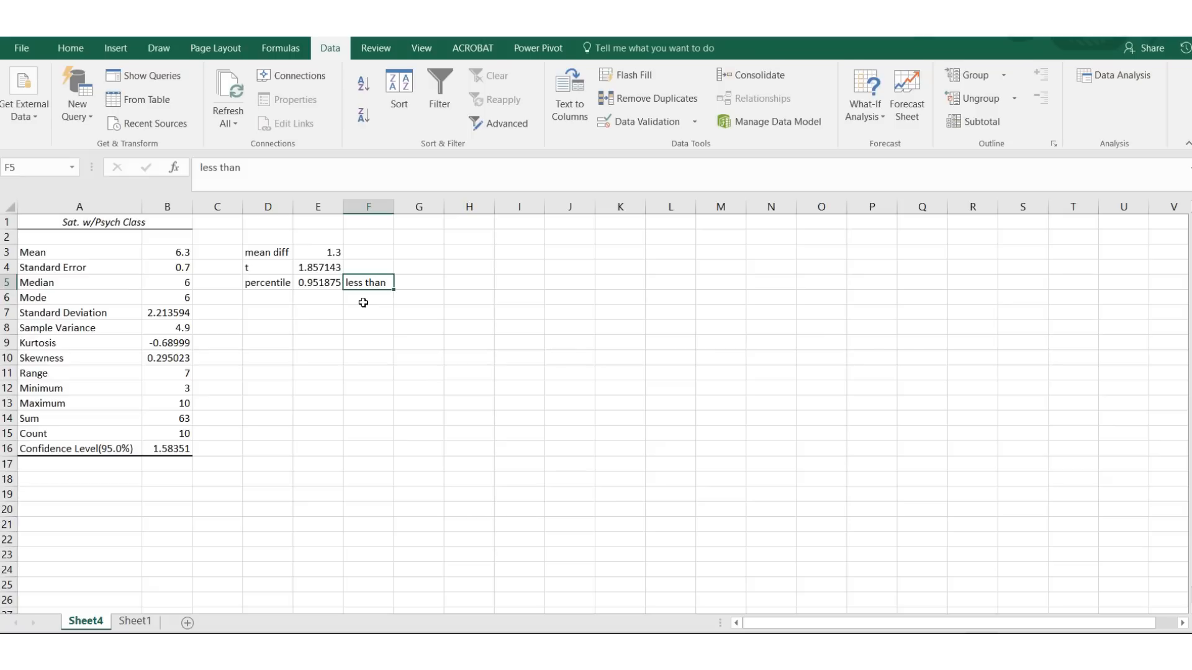
click(306, 282)
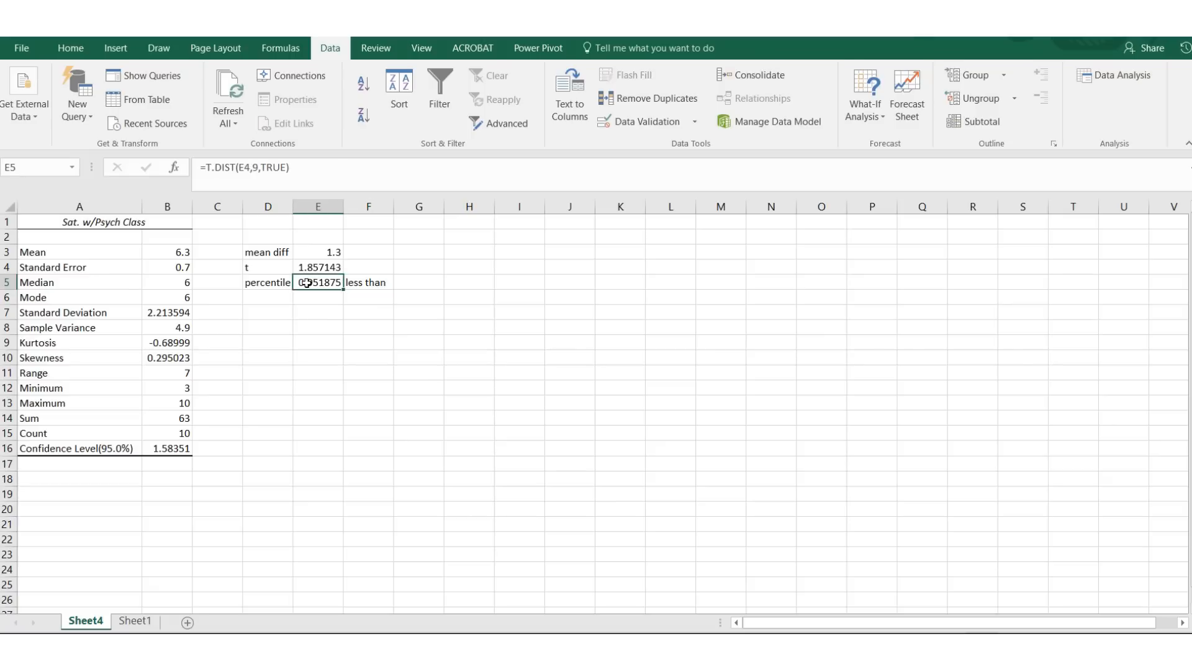
click(247, 298)
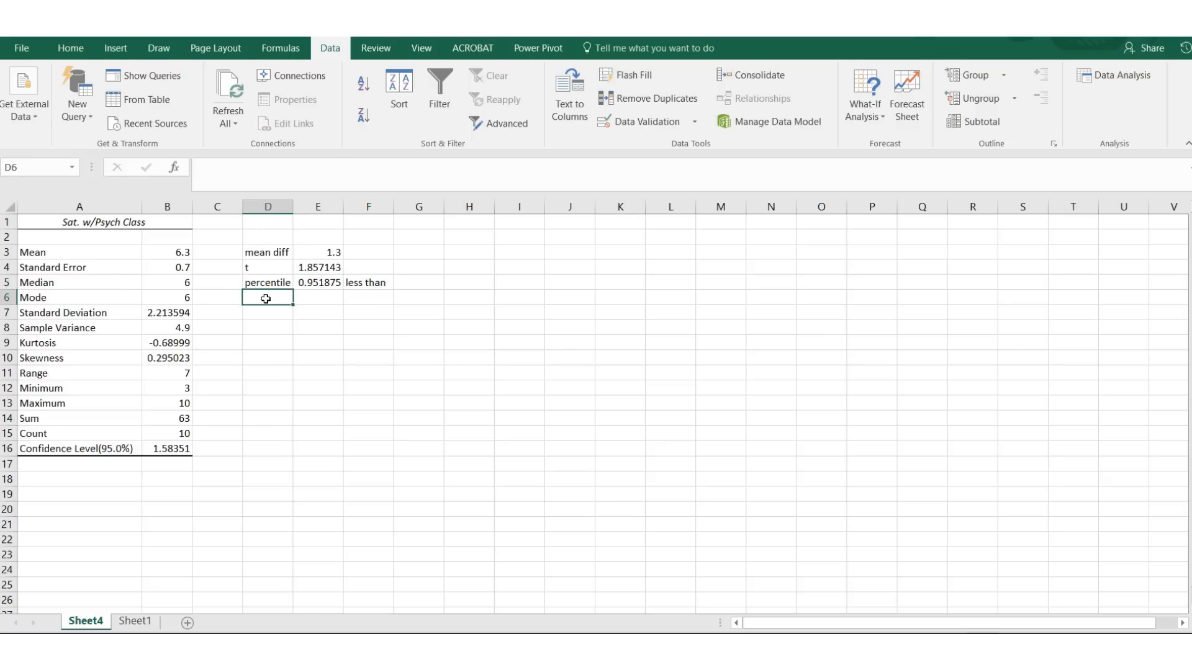
text(greater)
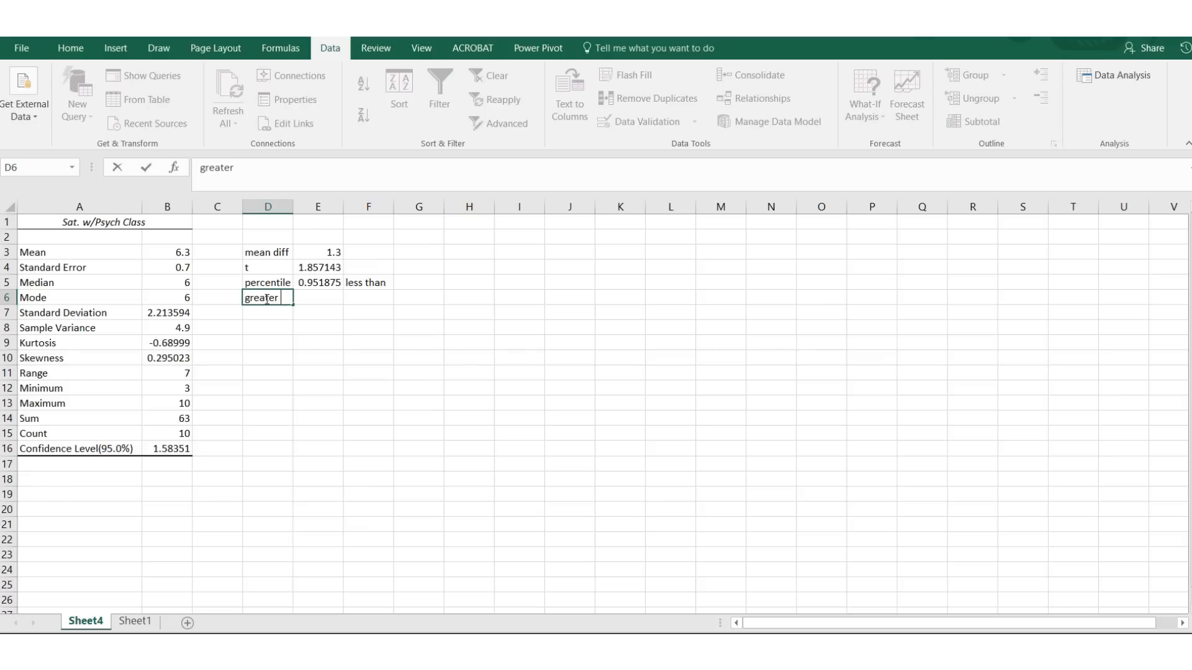
click(300, 300)
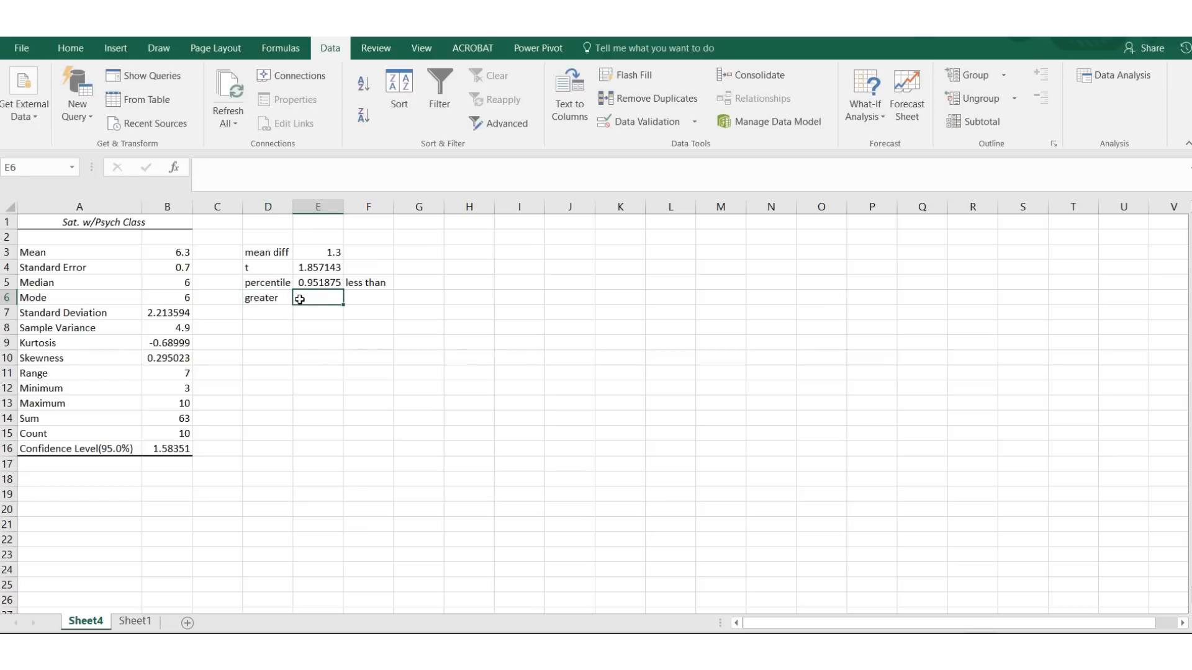
text(=)
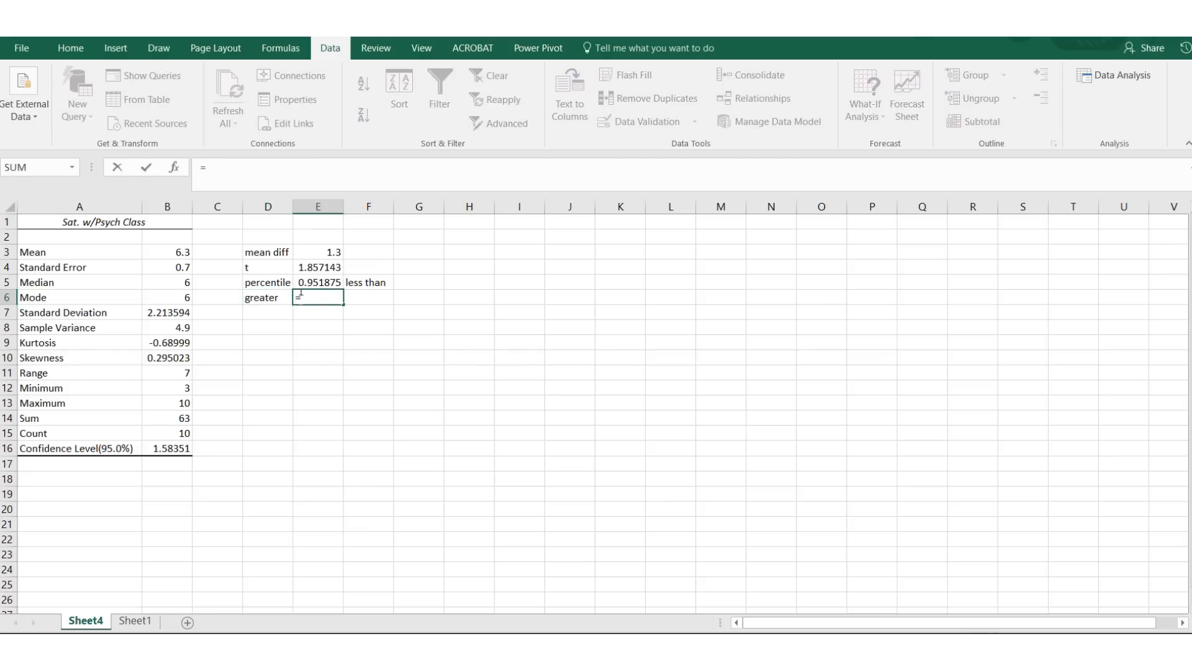
text(1-)
click(311, 284)
key(Return)
mouse_move(312, 299)
mouse_down()
mouse_move(273, 299)
mouse_move(312, 298)
mouse_up()
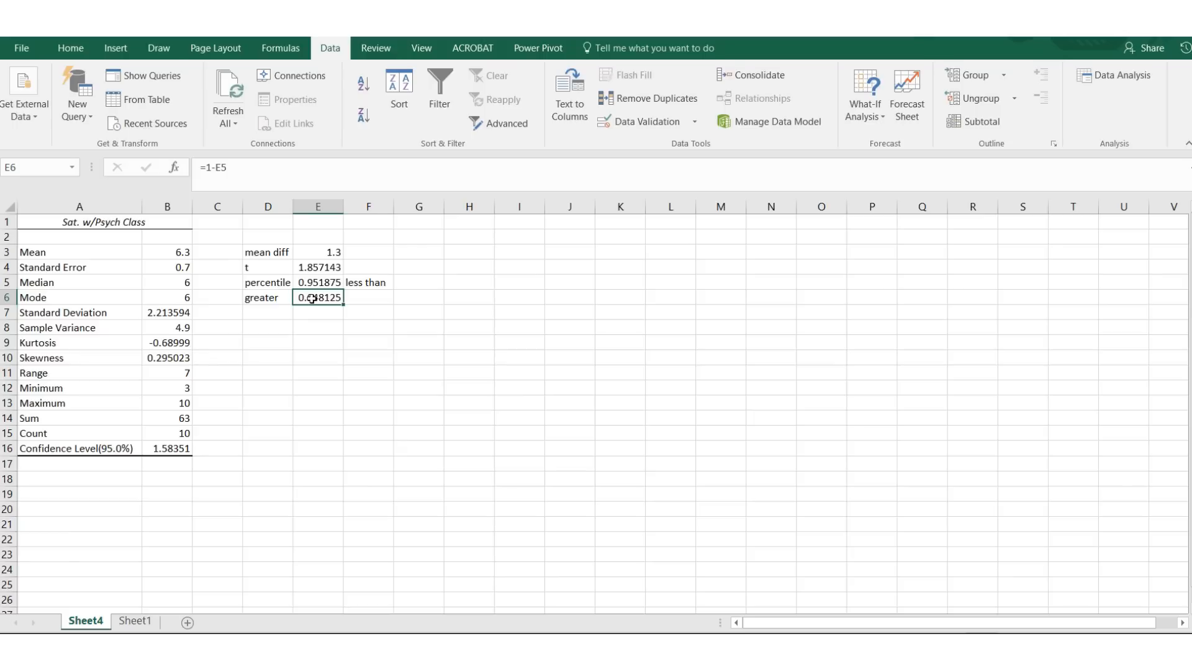
Label cell D9 "not equal" for the two-tailed case
click(458, 266)
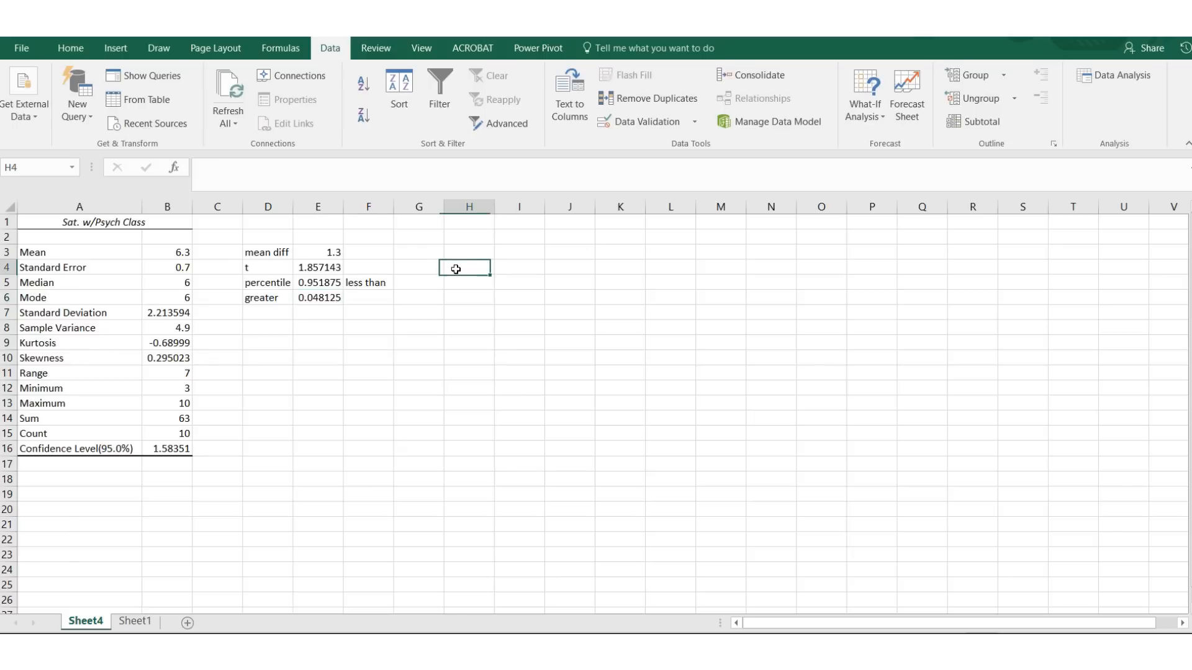
click(372, 341)
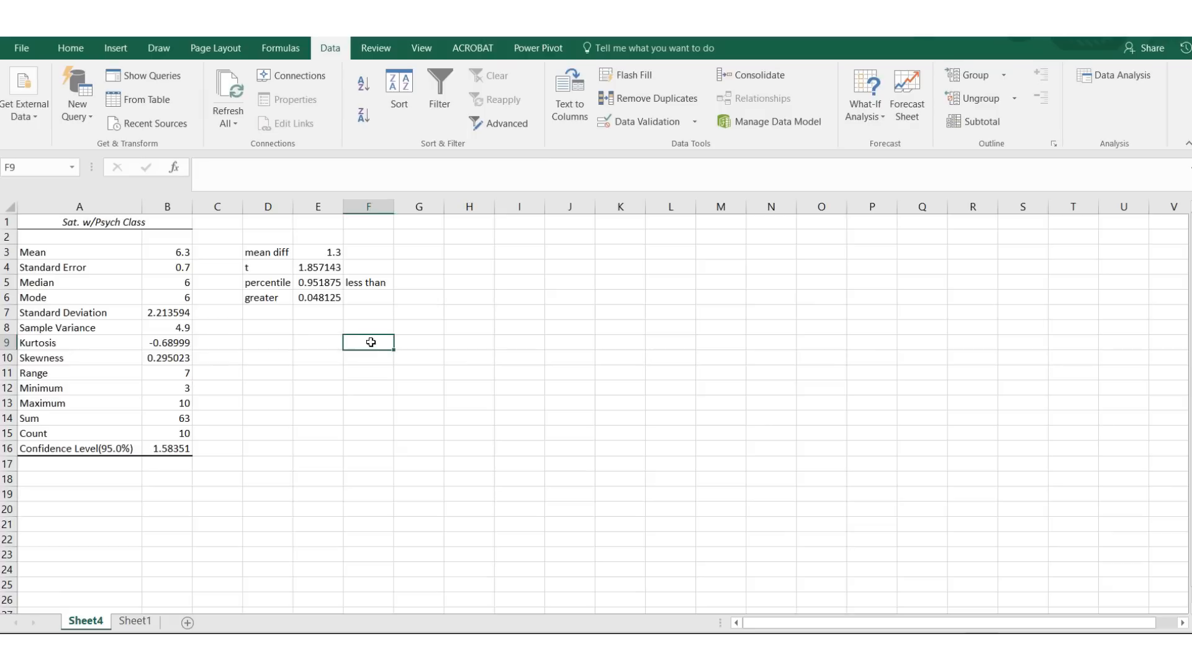
click(268, 364)
click(272, 340)
text(not e)
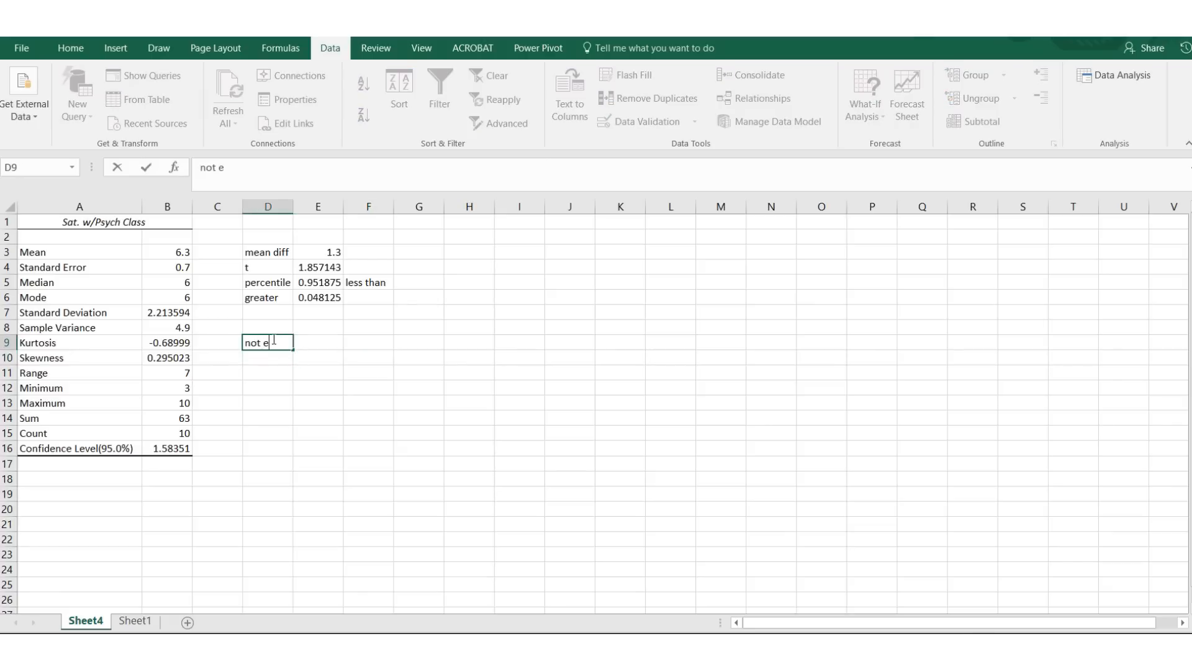
text(qual)
Calculate the lower-tail probability of the negative t value in cell E9 with =T.DIST(-E4,9,TRUE)
click(328, 346)
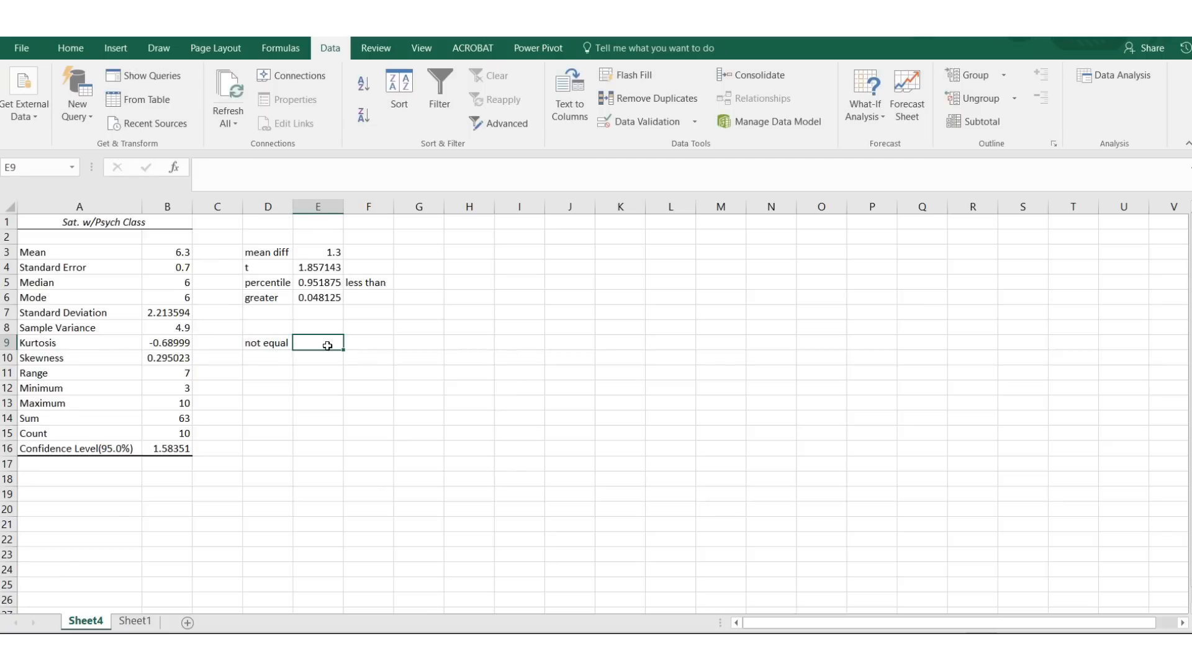
double_click(327, 346)
text(=t.dist()
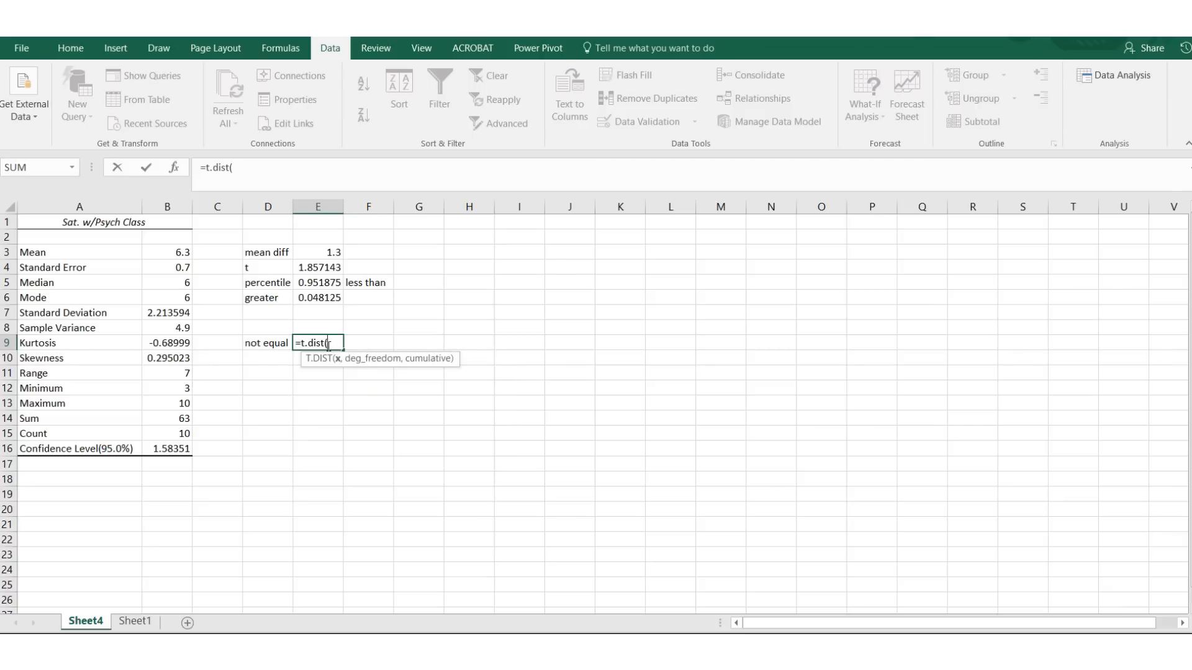
text(-)
click(308, 271)
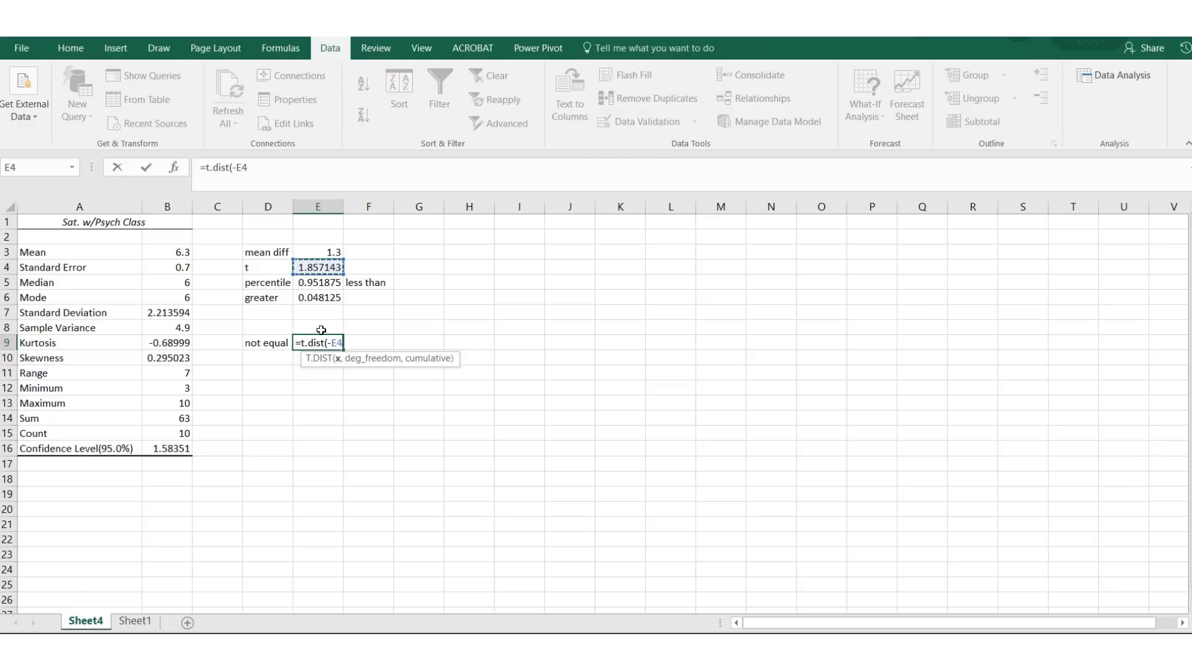
text(,9,T)
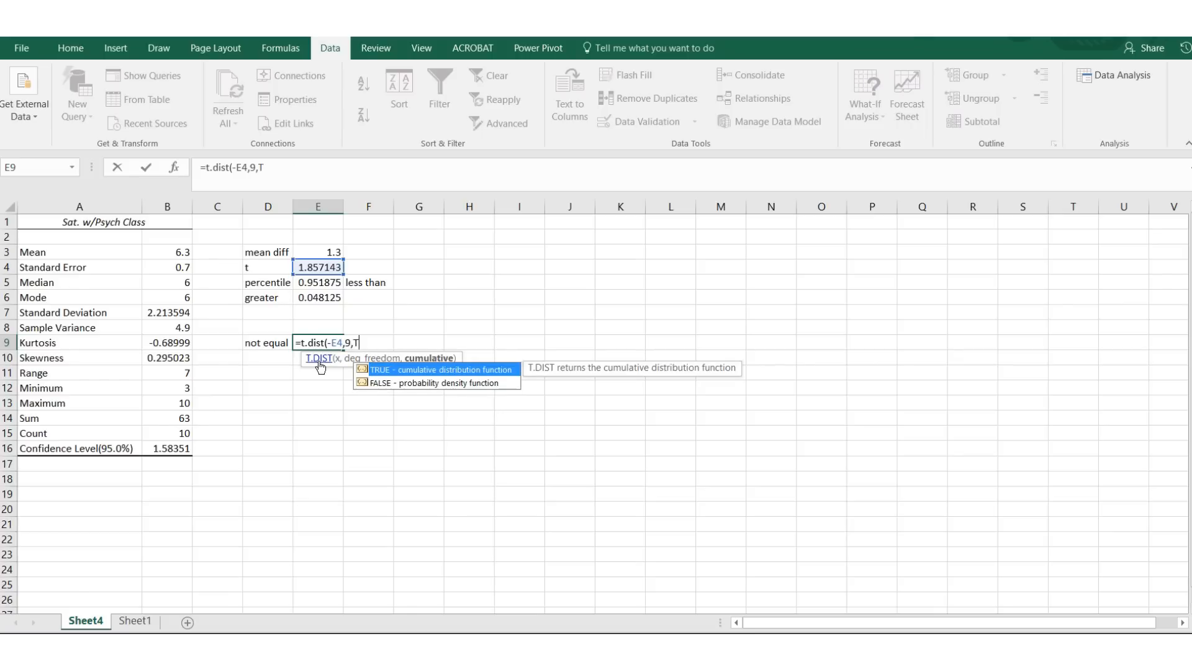
text(RUE))
key(Return)
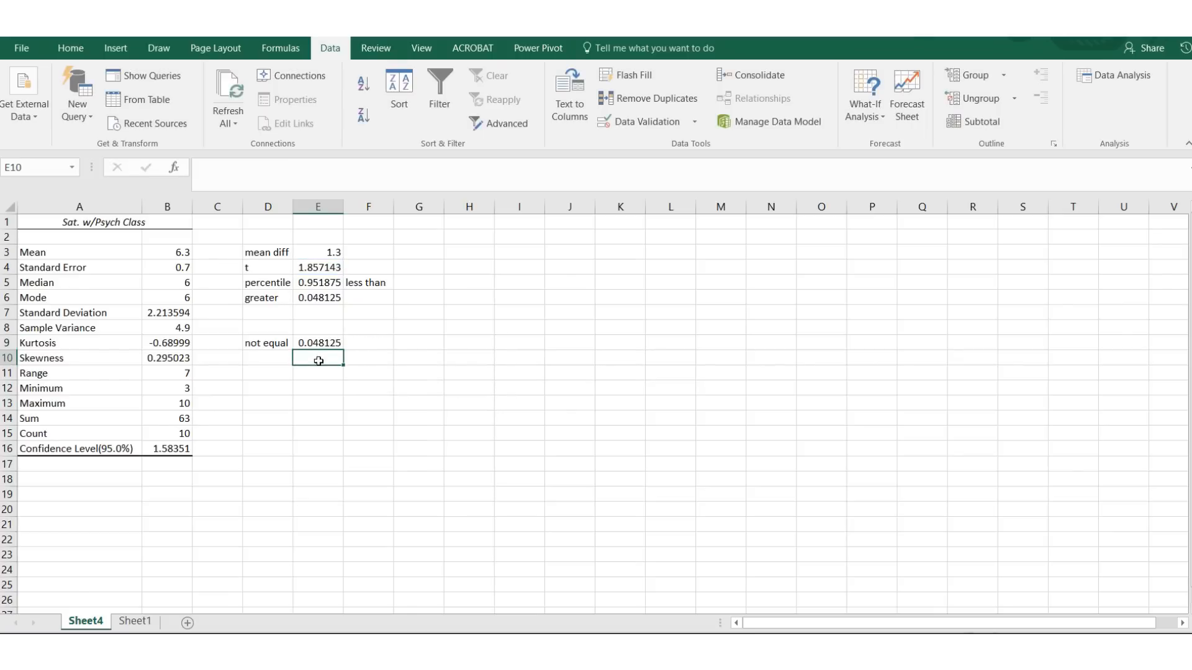
Double the tail probability for the "not equal" case in cell F9 with =E9*2
click(316, 344)
click(322, 295)
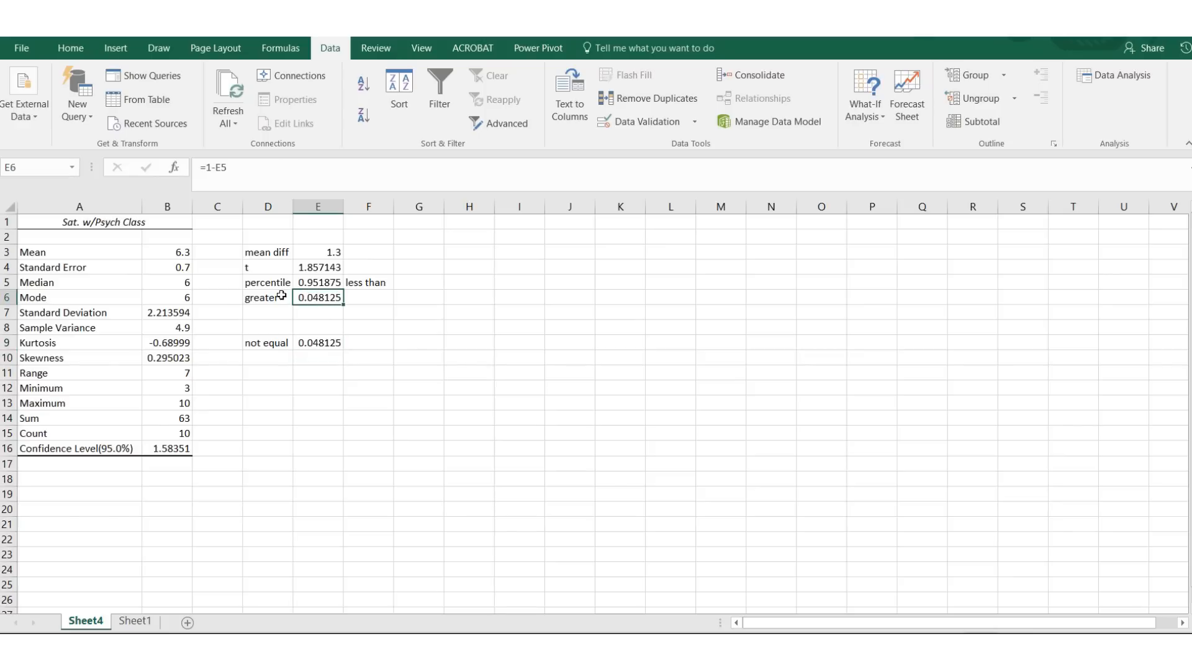
click(314, 342)
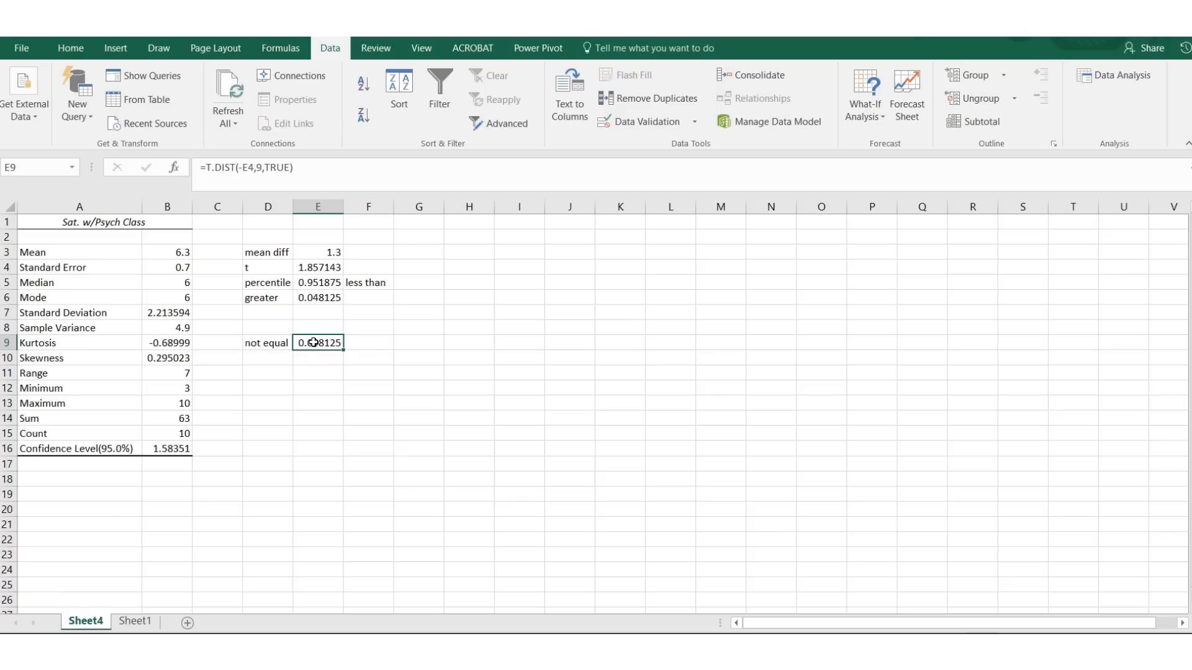
click(309, 301)
click(309, 341)
click(355, 344)
text(=)
click(327, 343)
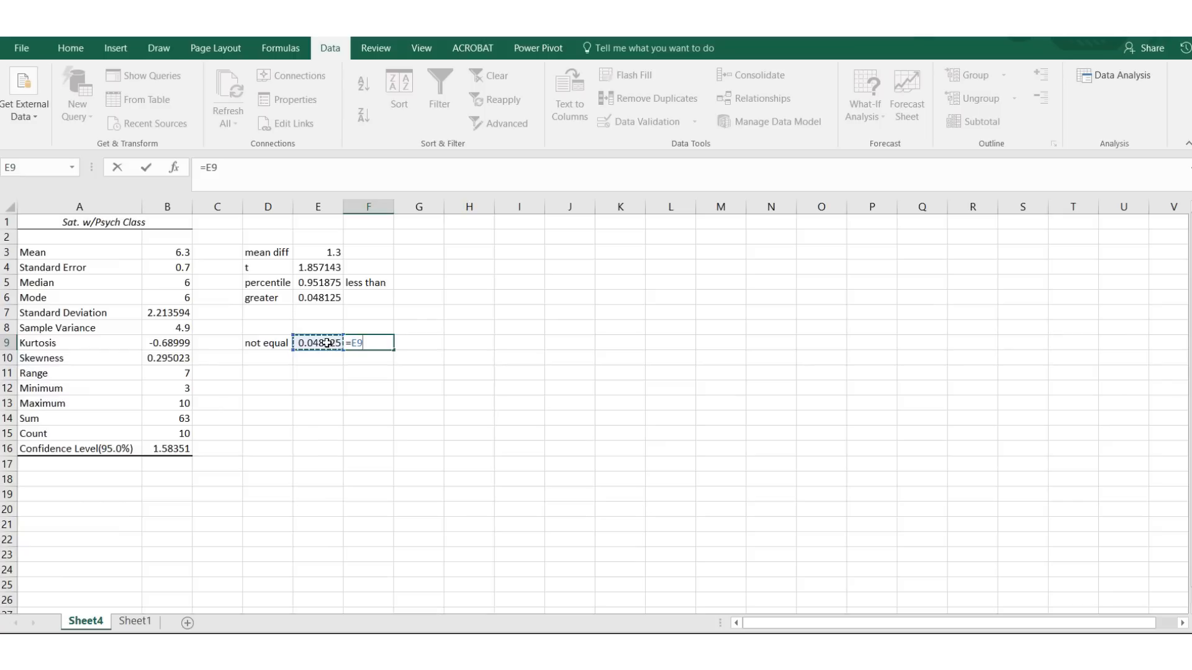
text(*2)
key(Return)
click(368, 342)
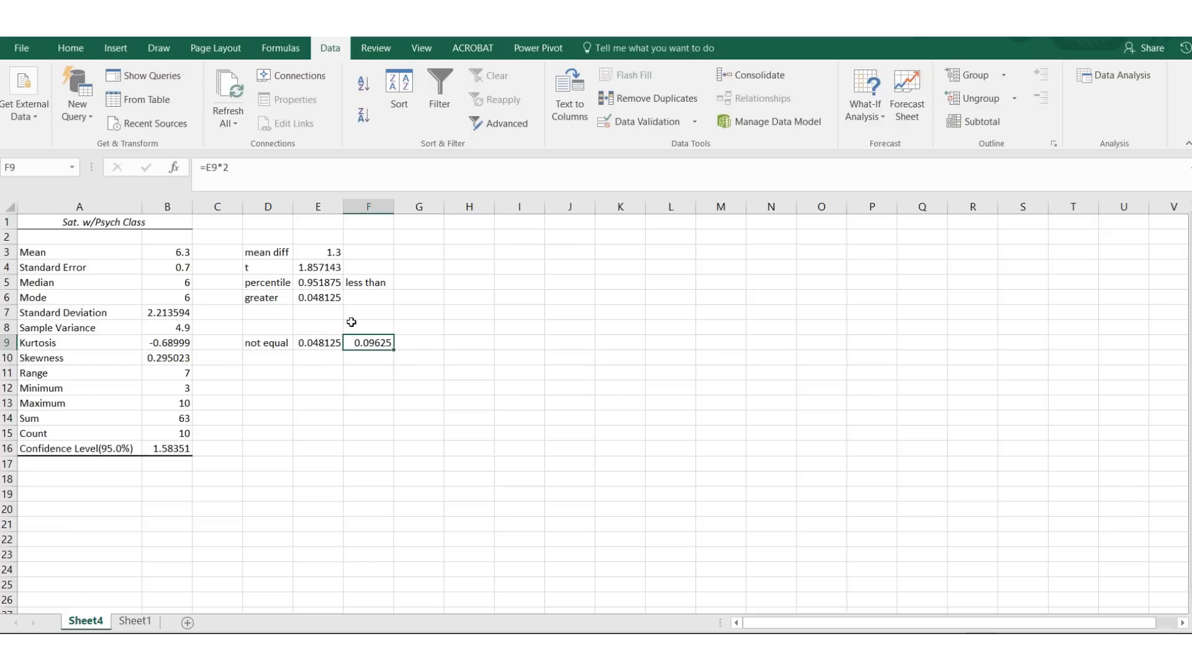
Compare the one-tailed p-value in E6 with the two-tailed value in F9, the percentile in E5 and the Word write-up
click(318, 298)
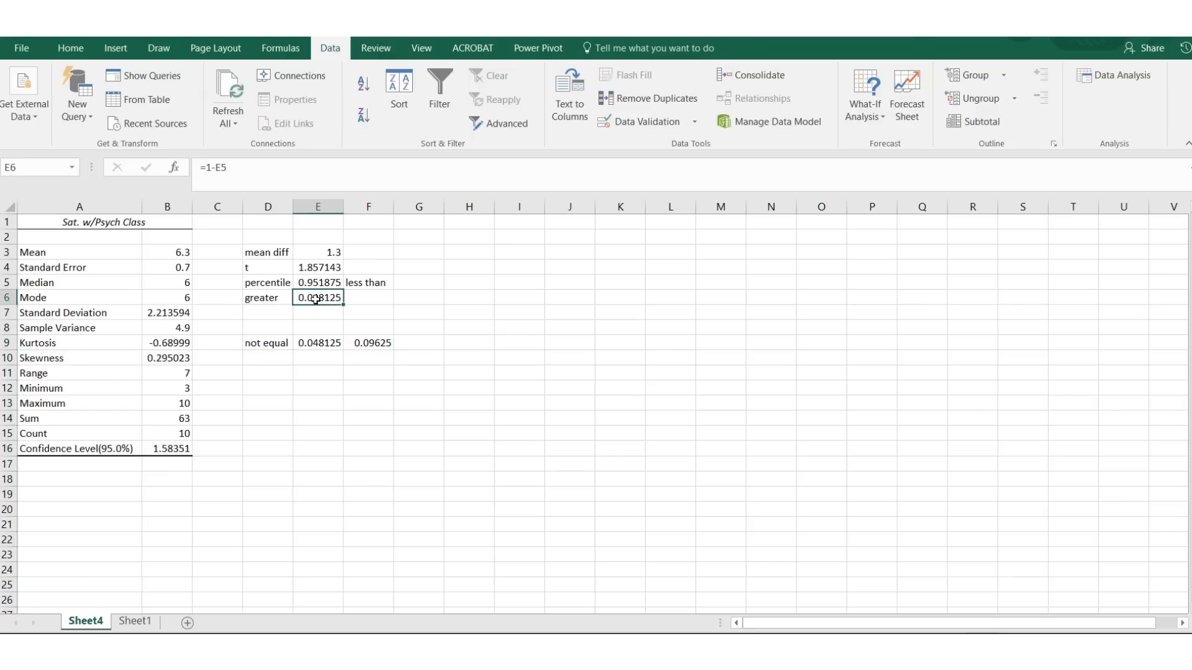
click(372, 345)
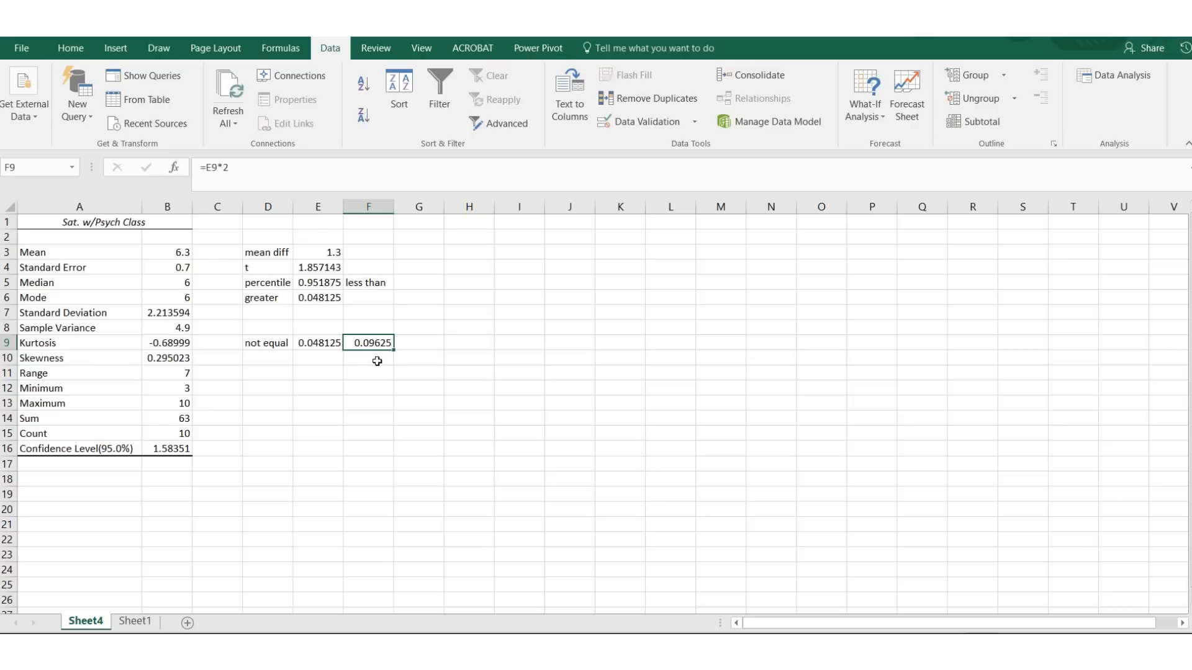
click(303, 299)
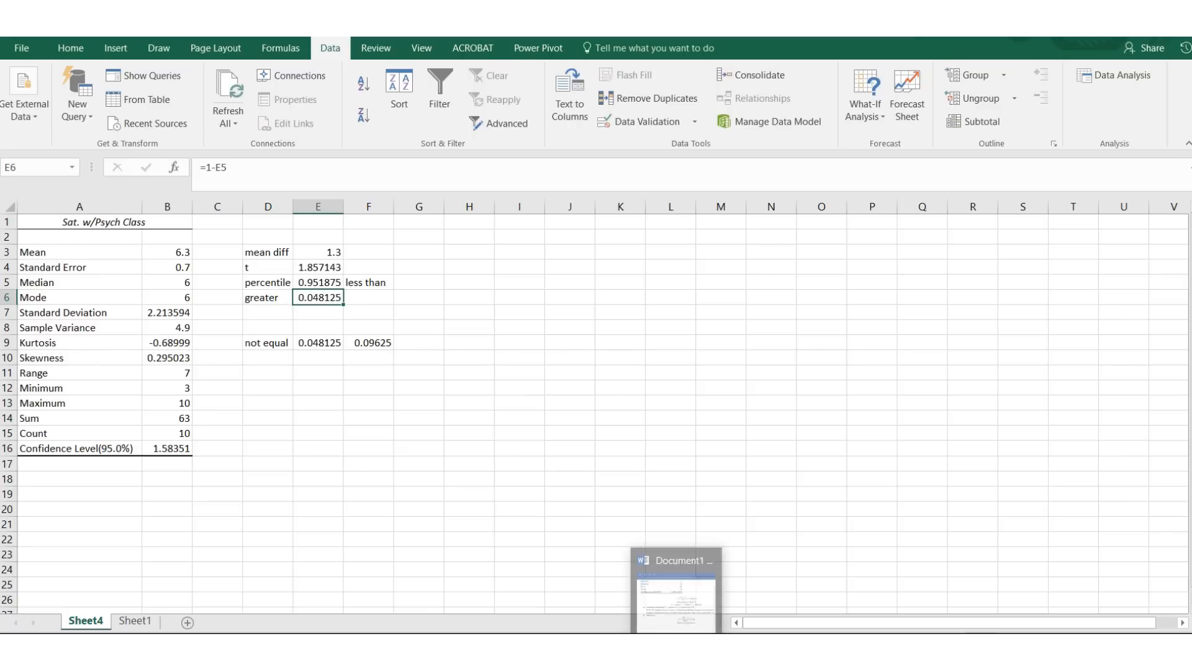
click(676, 647)
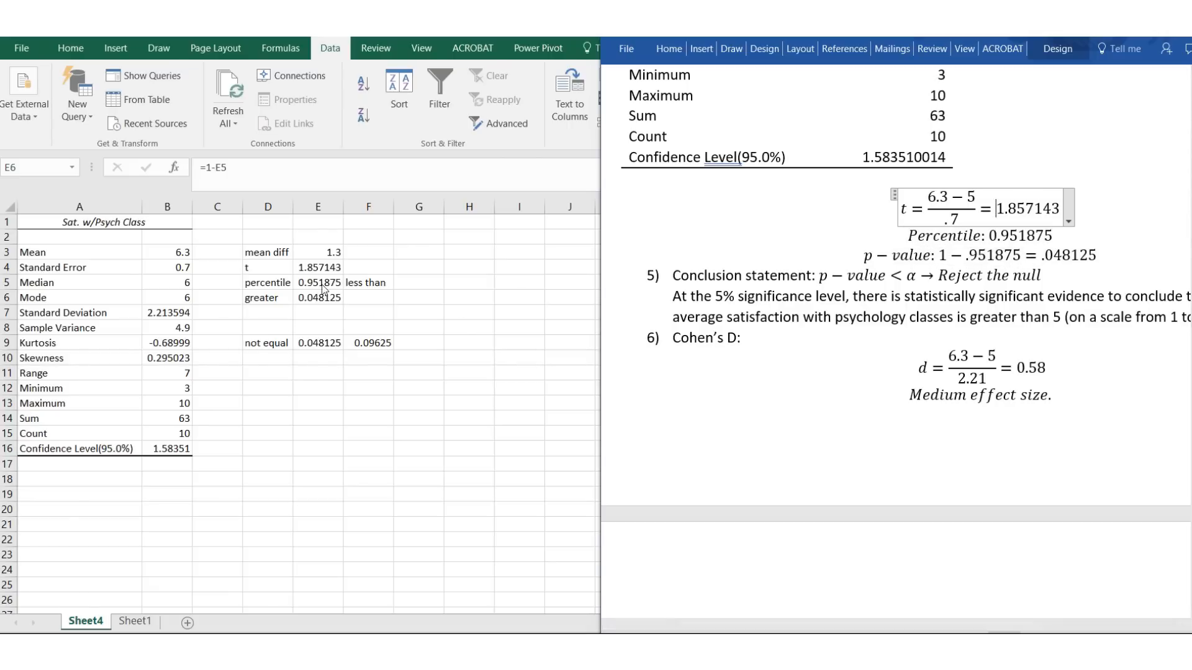
click(330, 374)
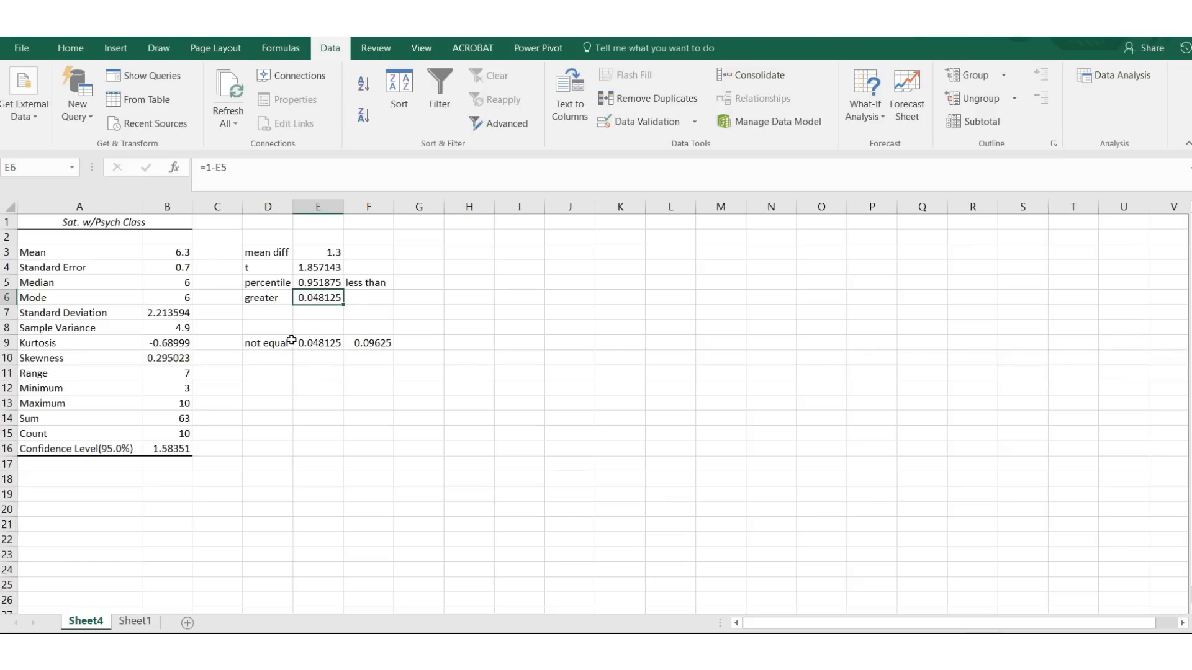
click(319, 283)
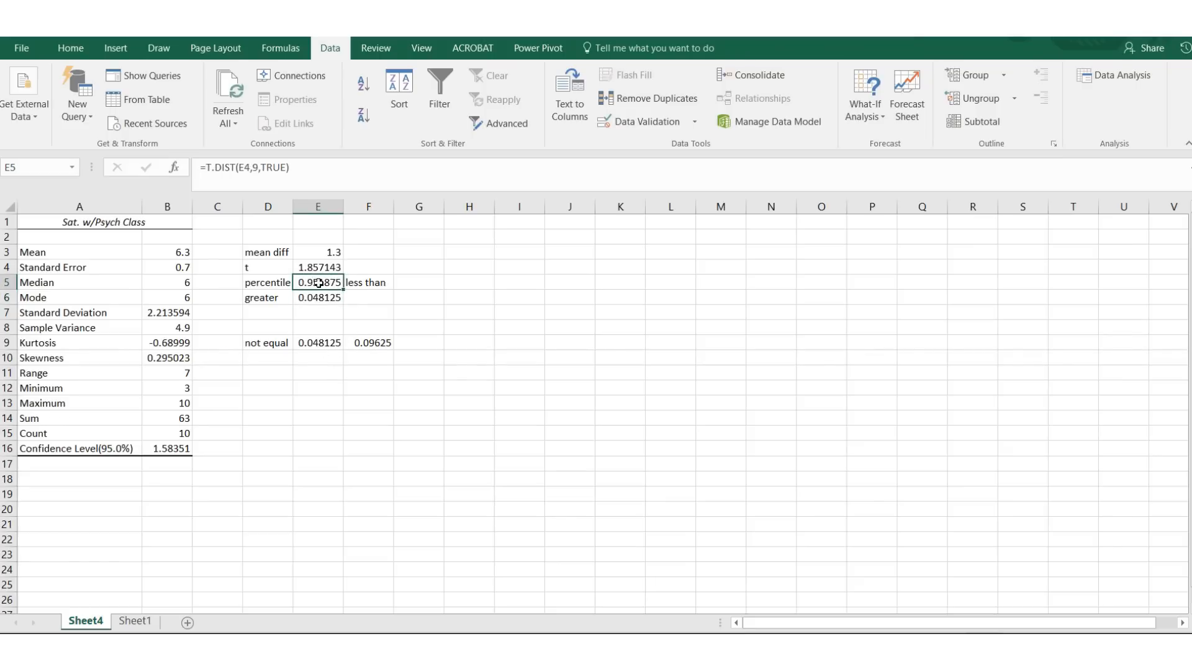
click(318, 298)
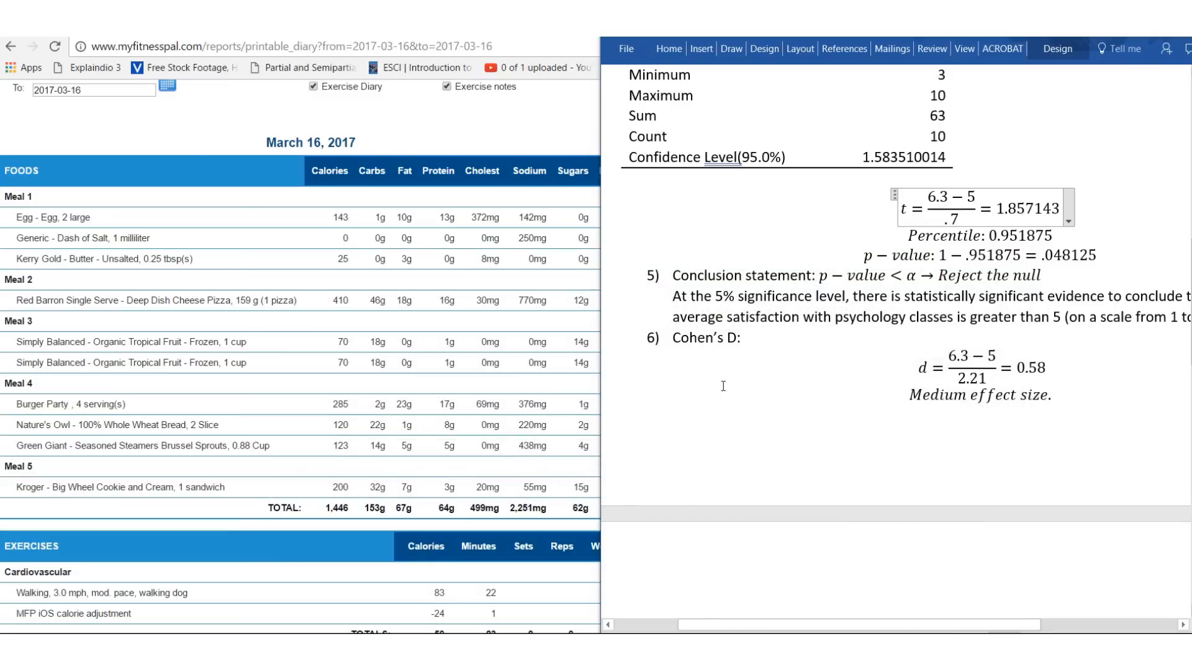
Put the Excel workbook away, switch to the Word document and enlarge it to full window size
mouse_move(546, 38)
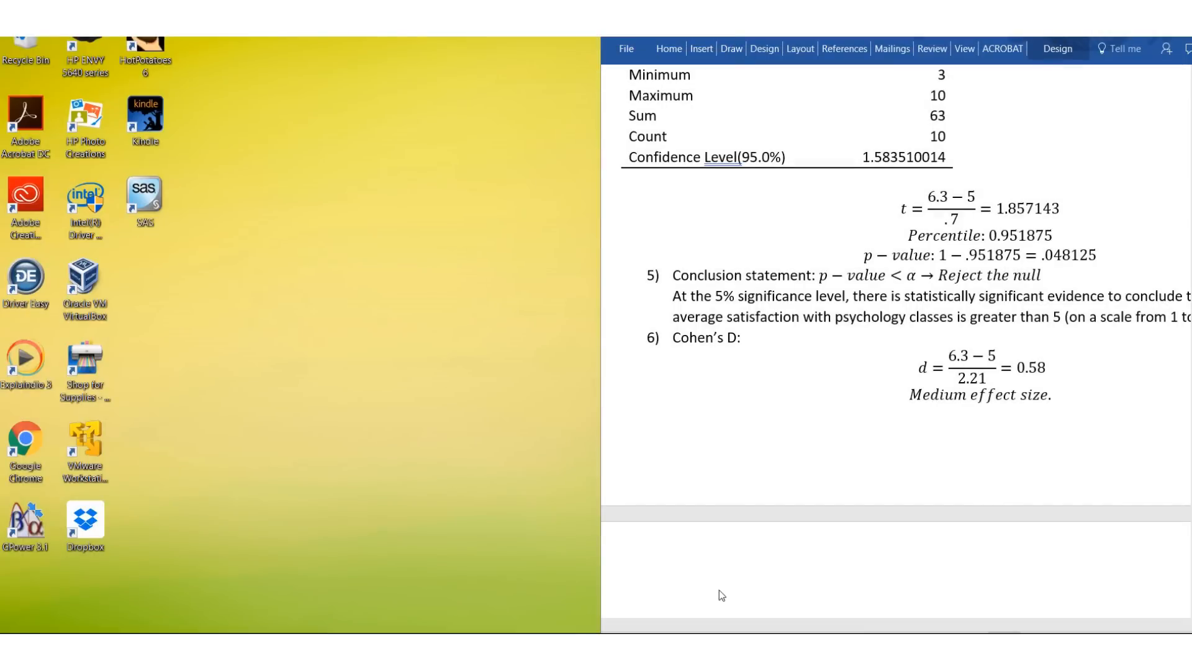
click(676, 648)
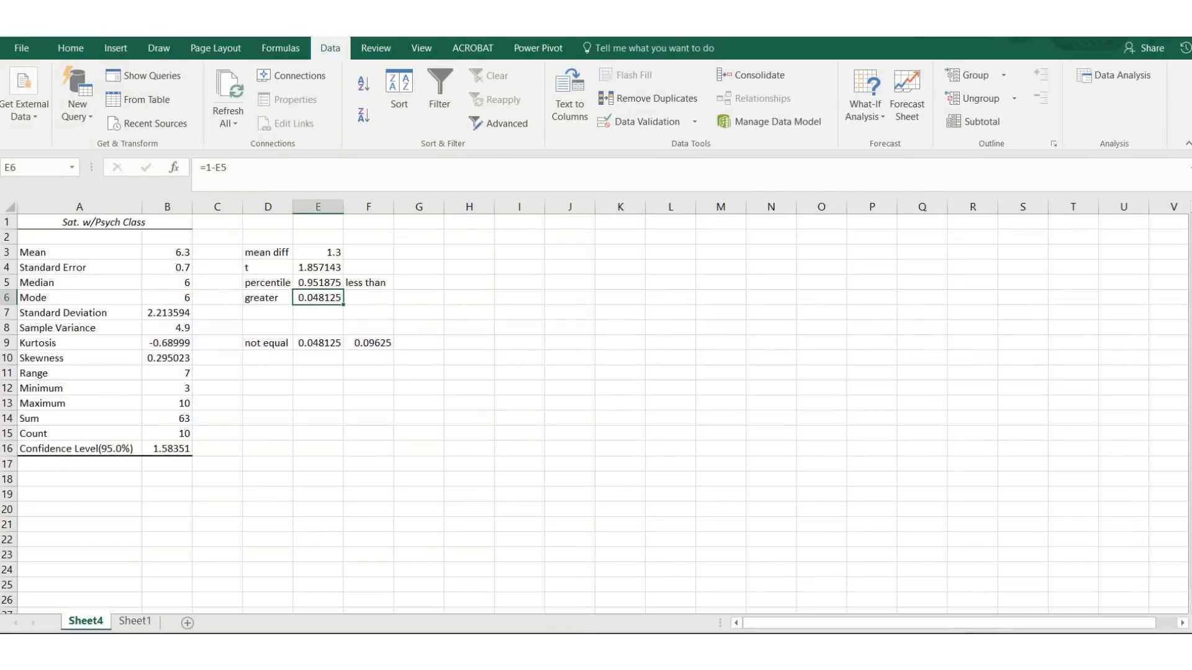
mouse_move(683, 39)
click(1107, 31)
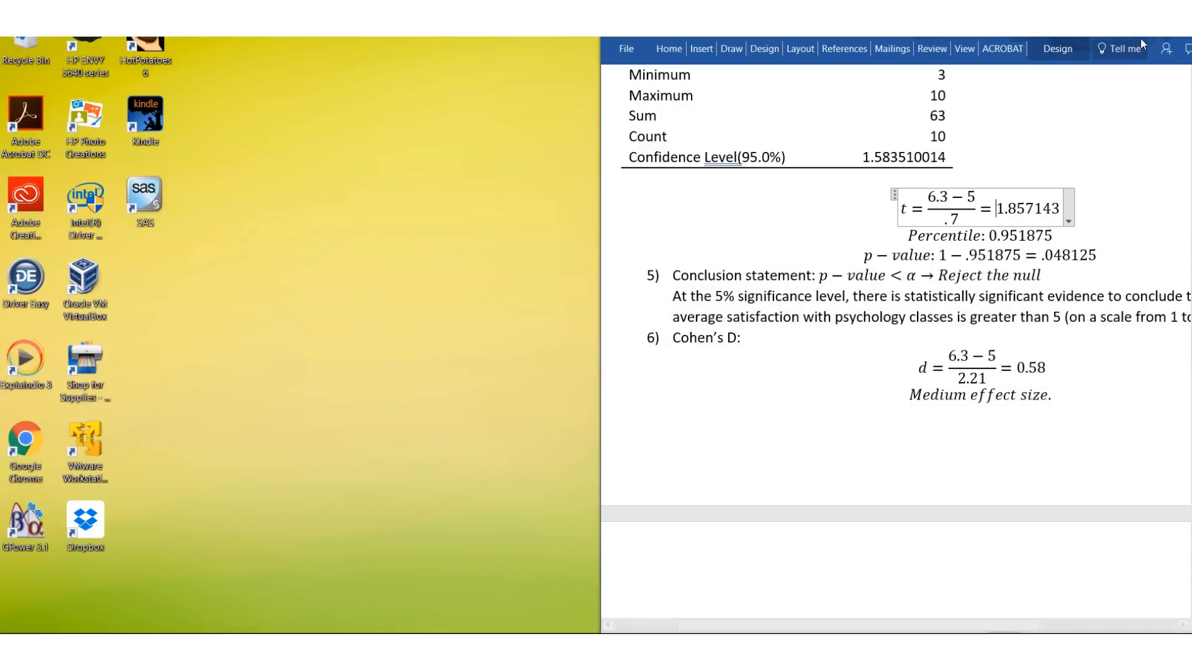
double_click(1148, 35)
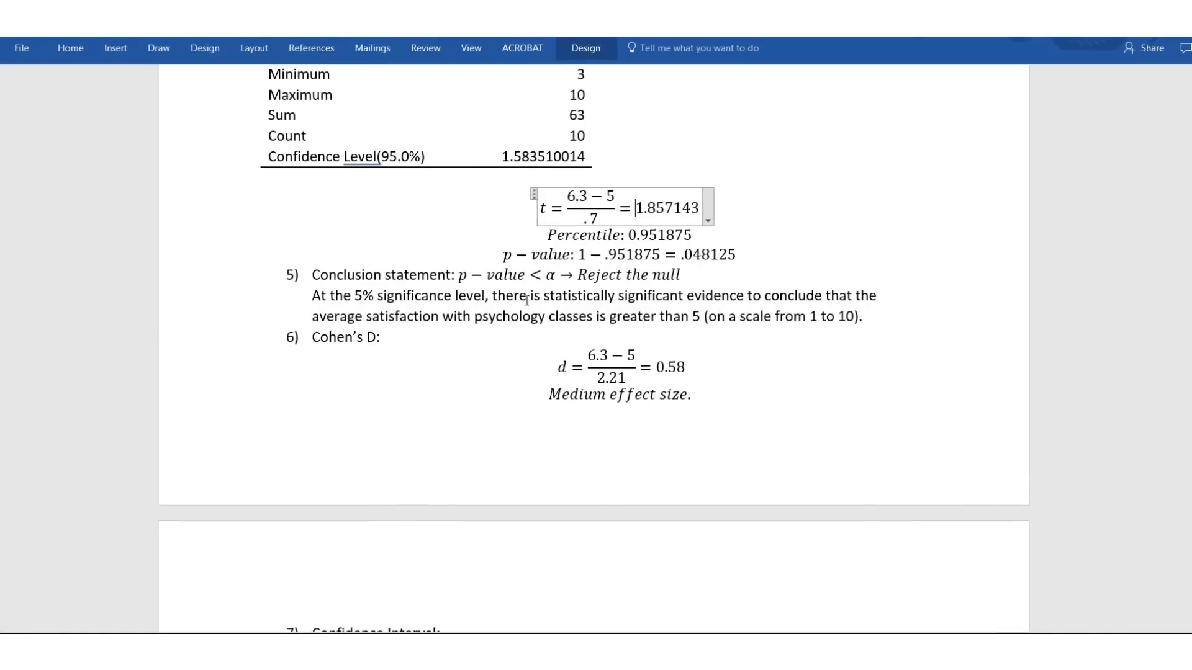